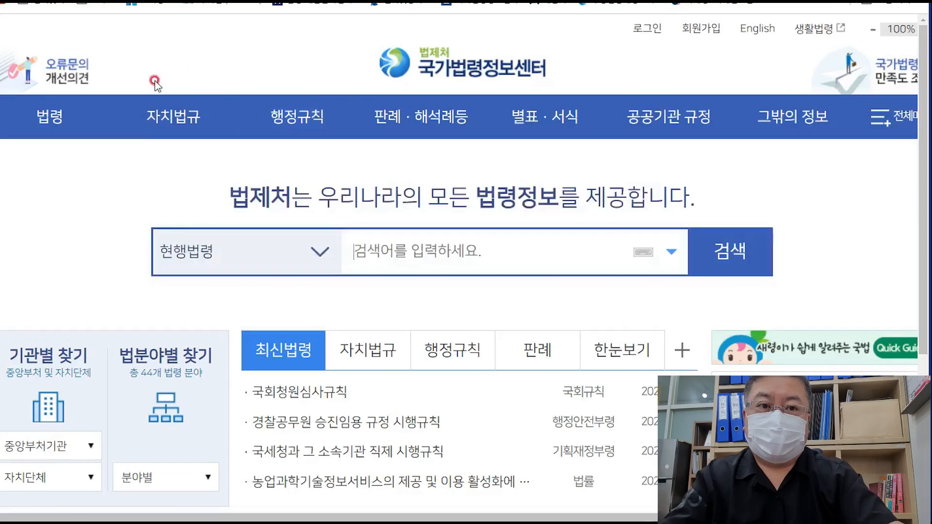
- Paste 지방세법 시행령 into the current-laws search box and run the search
mouse_move(297, 117)
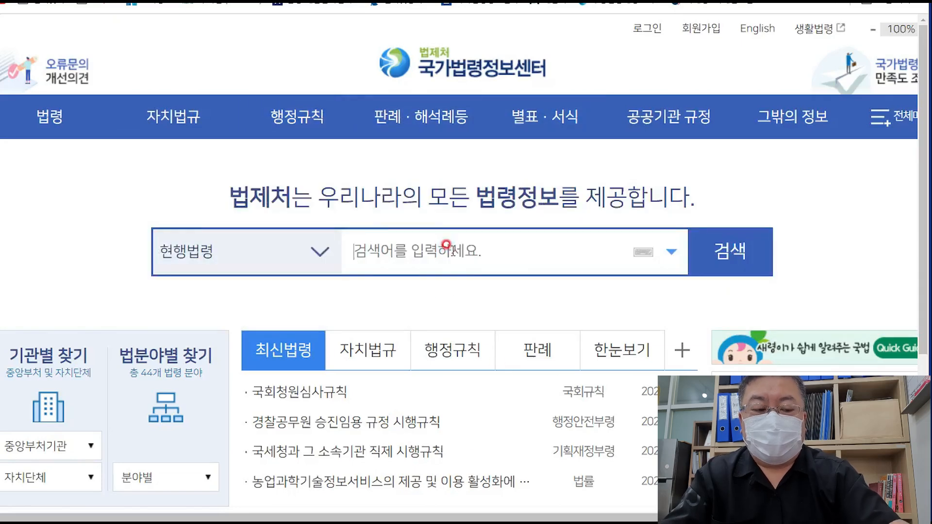
click(451, 251)
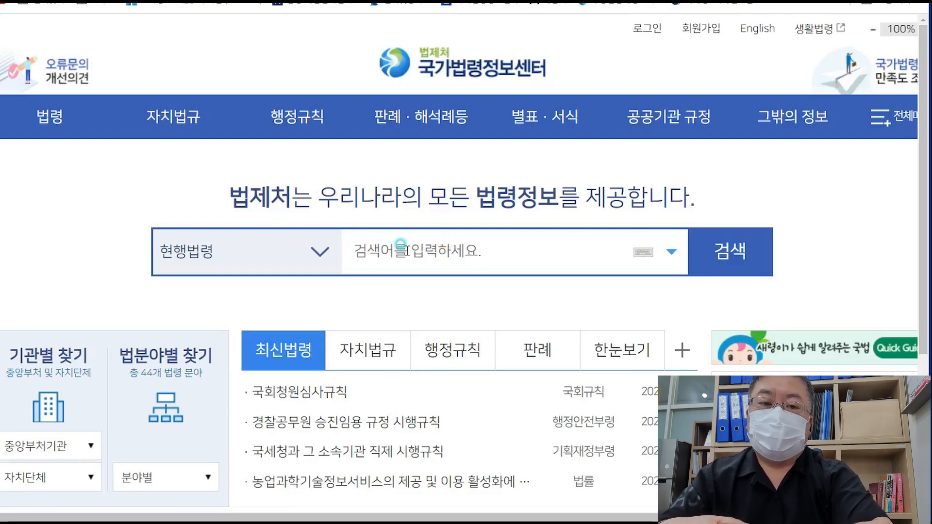
text(지방세법 시행령)
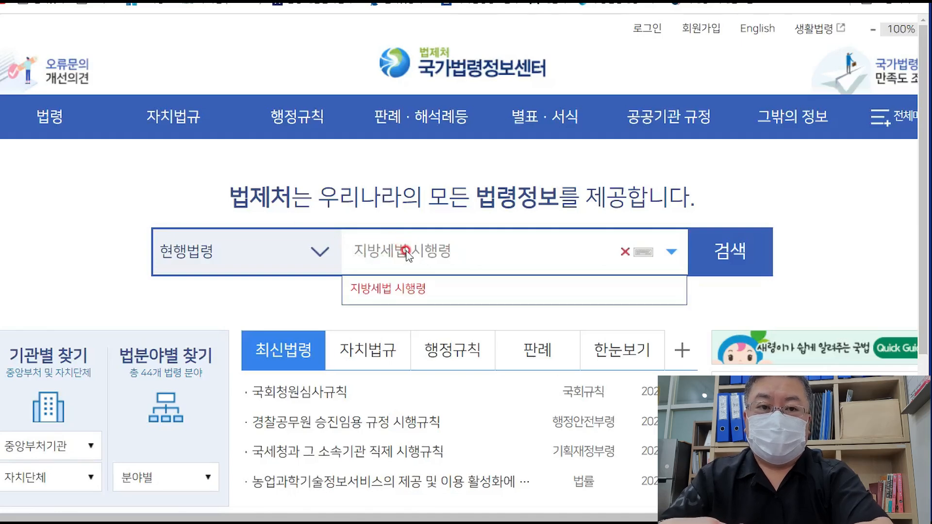
key(Return)
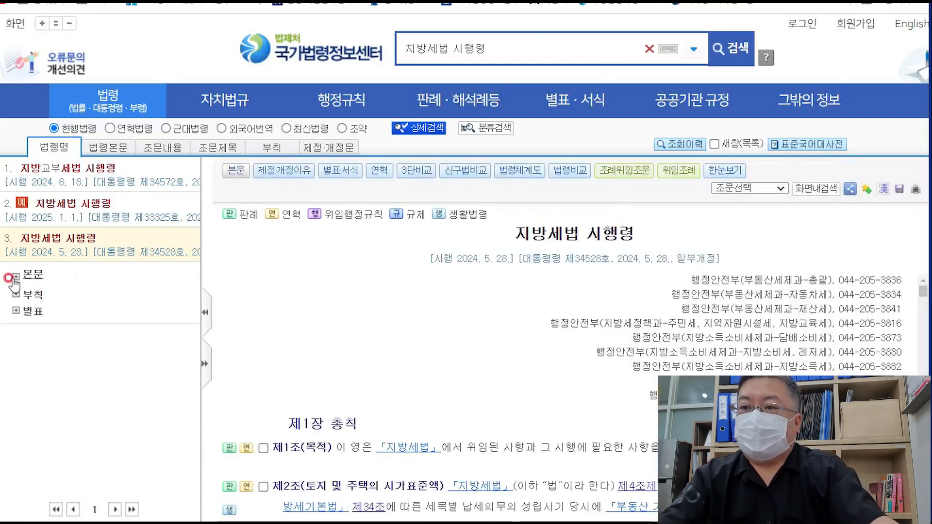
- Expand the third result's 본문 tree and open article 제28조의5 on 일시적 2주택
click(15, 277)
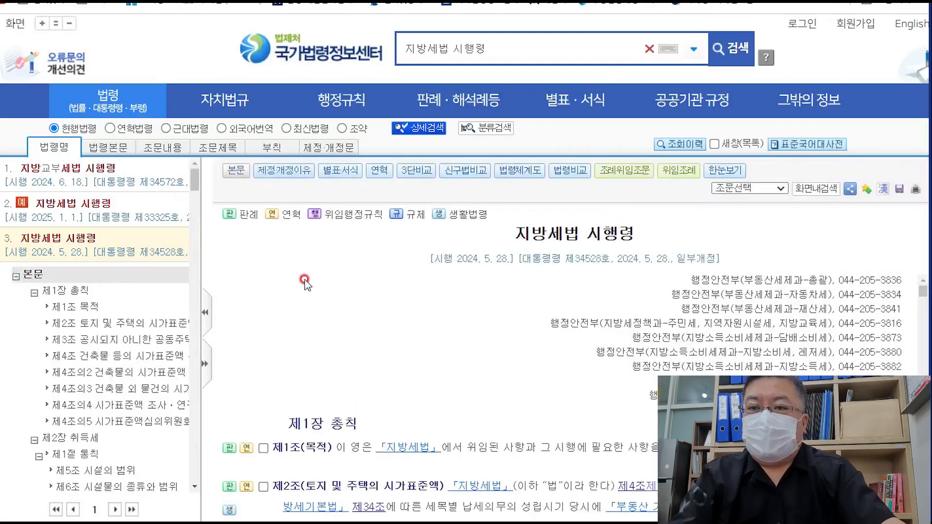
scroll(127, 416, down, 10)
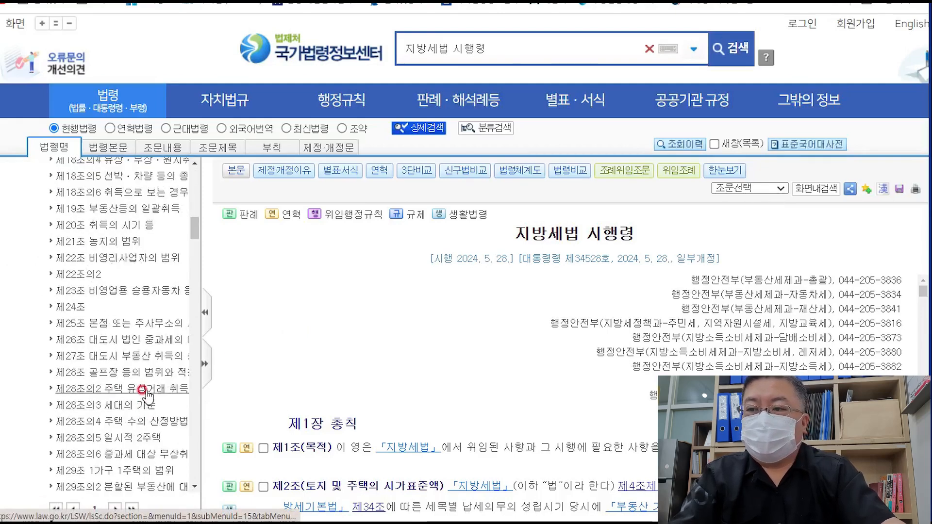
click(146, 437)
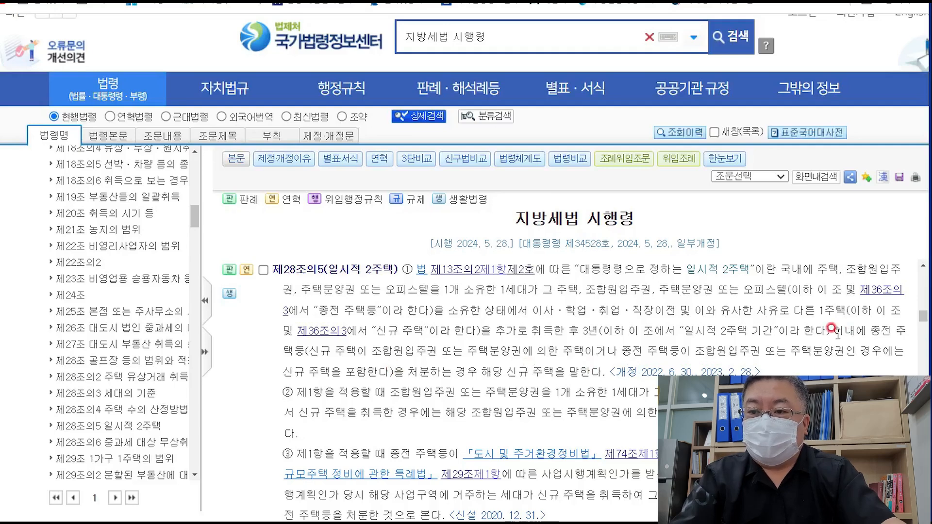
drag(833, 332, 907, 331)
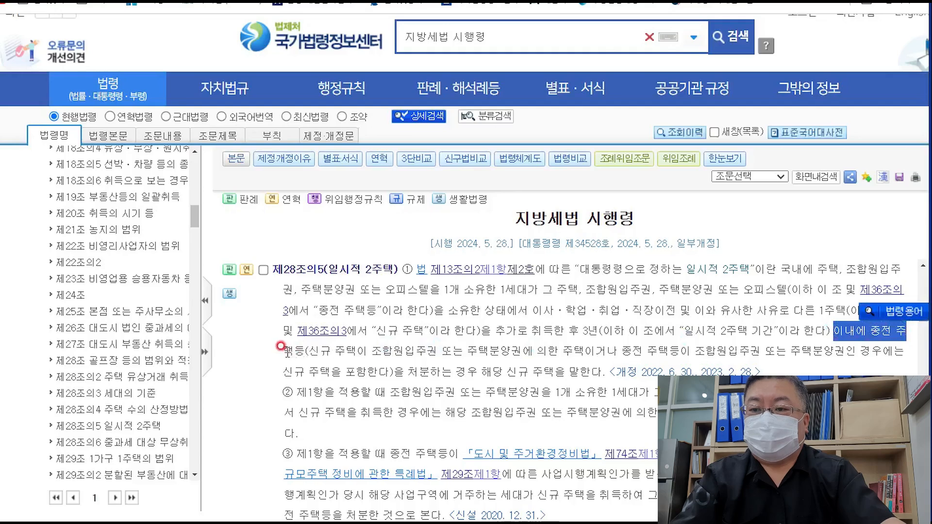
drag(284, 352, 305, 353)
click(405, 373)
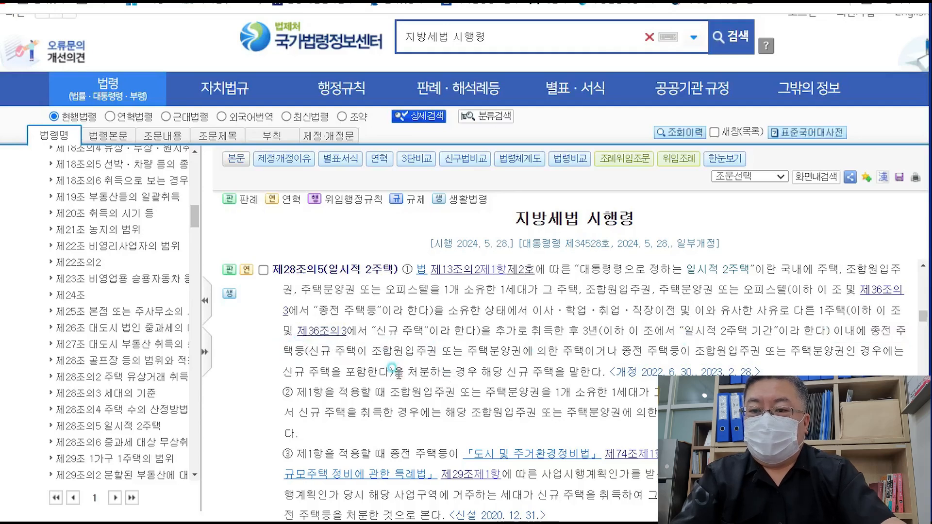
drag(392, 367, 605, 373)
click(609, 376)
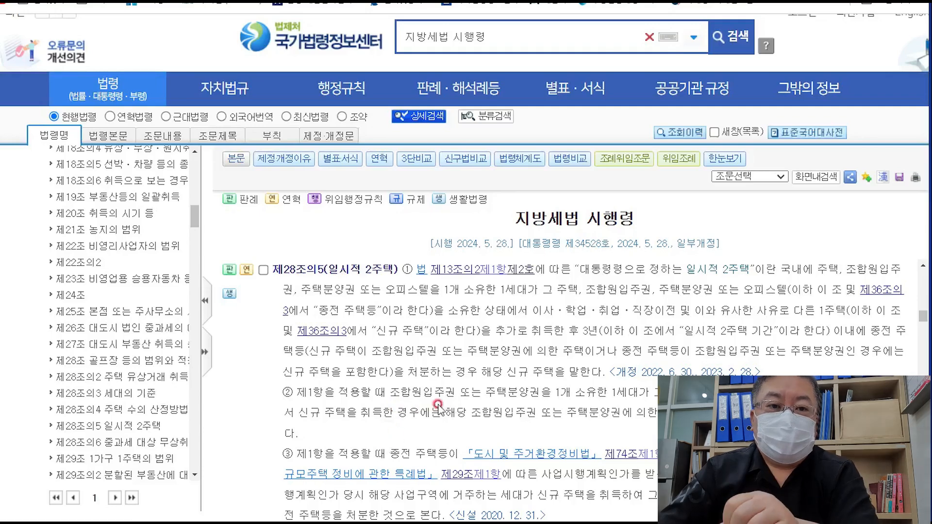
scroll(485, 429, up, 3)
scroll(483, 428, down, 3)
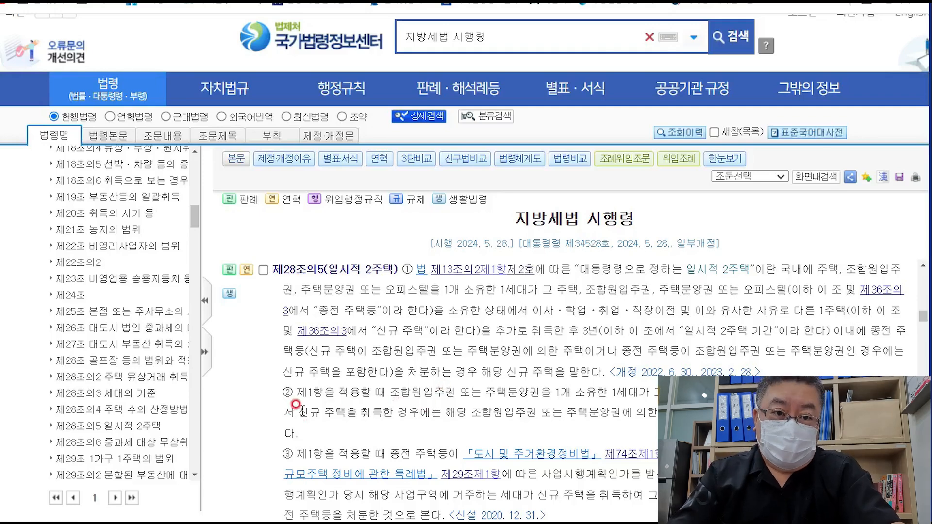
scroll(295, 404, down, 1)
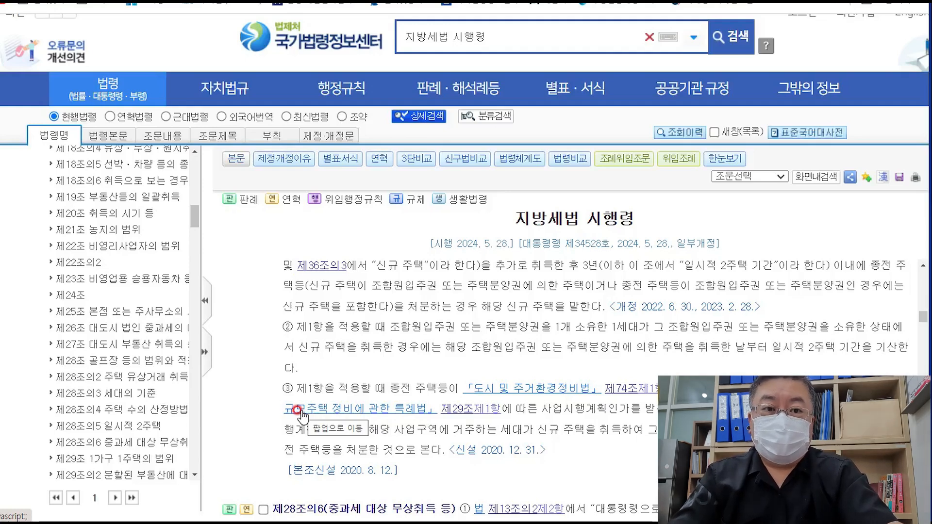
scroll(365, 396, up, 1)
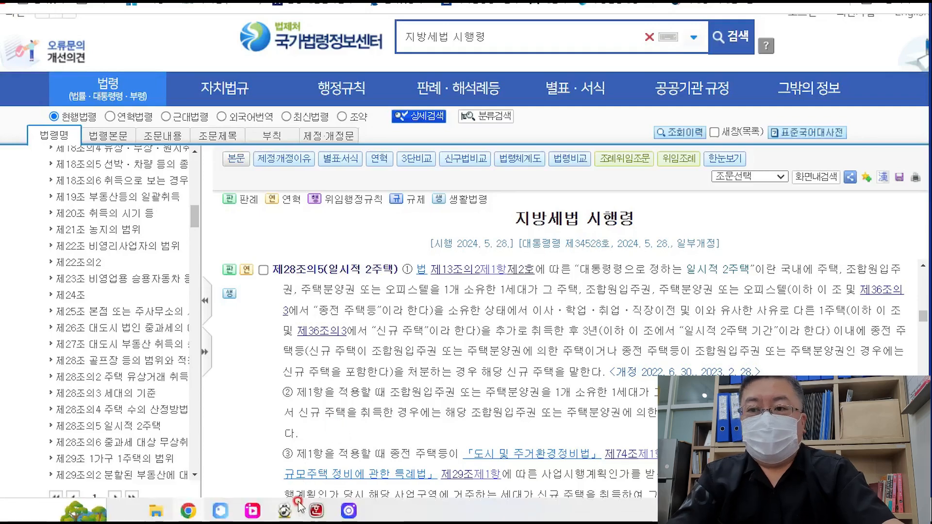
- In the Hangul notes, add a blank line after the 보유4년 거주4년 line
click(314, 510)
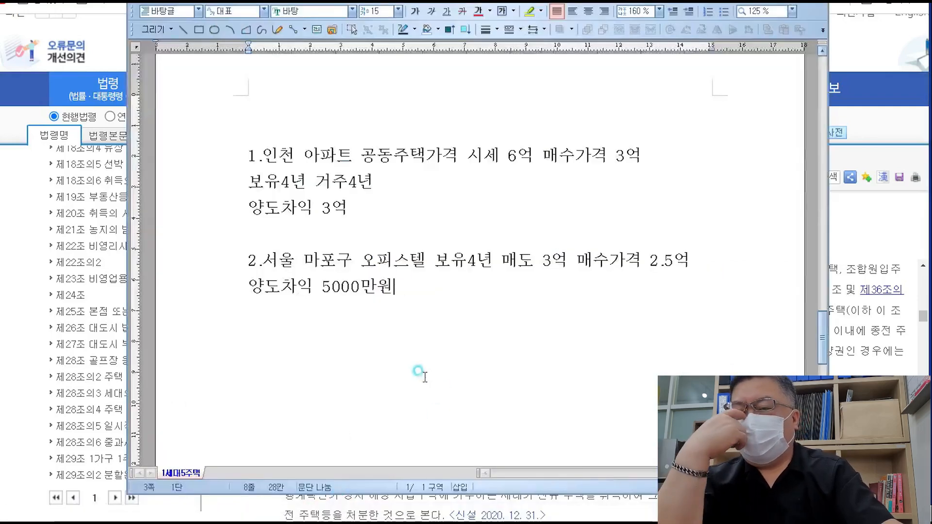
click(416, 209)
drag(452, 145, 364, 146)
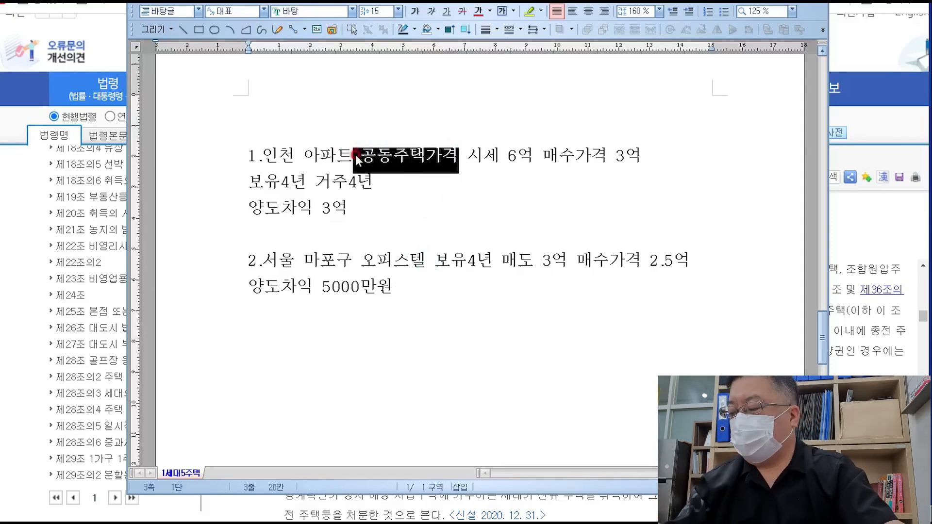
click(469, 208)
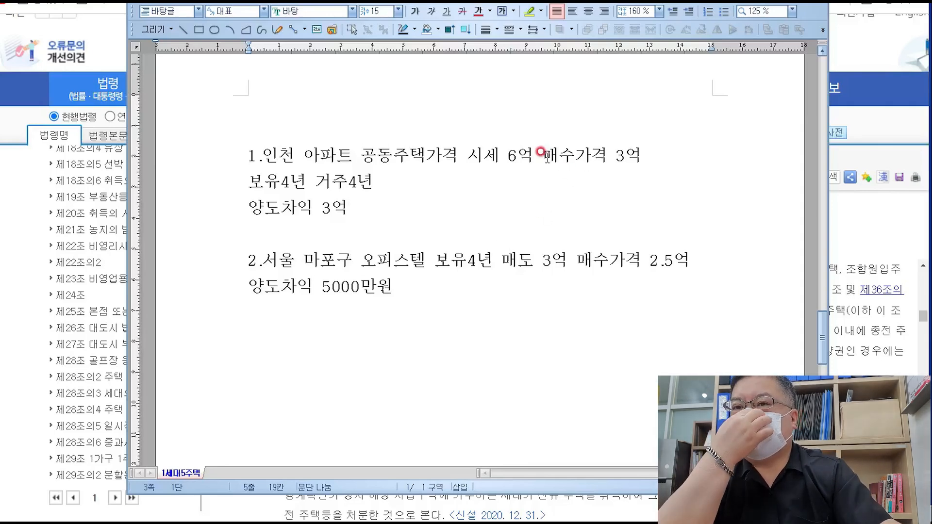
drag(543, 155, 643, 154)
click(678, 172)
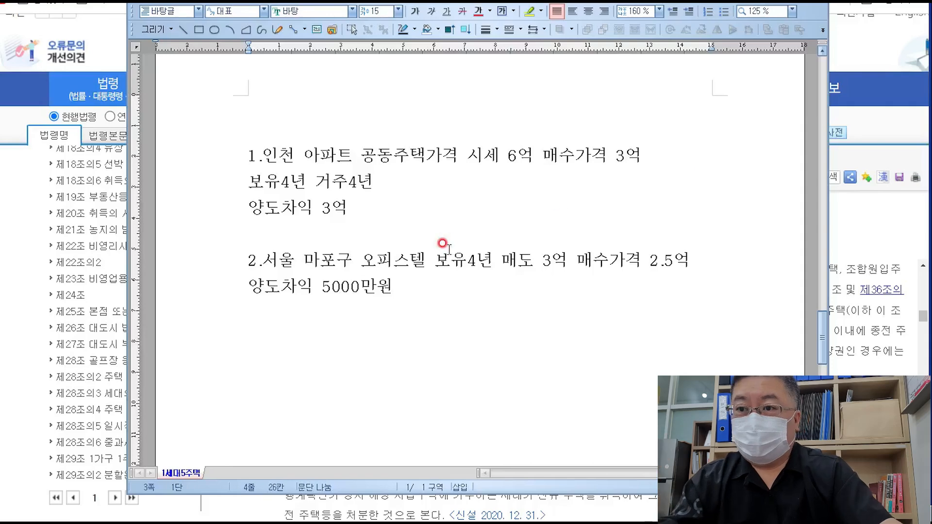
key(Return)
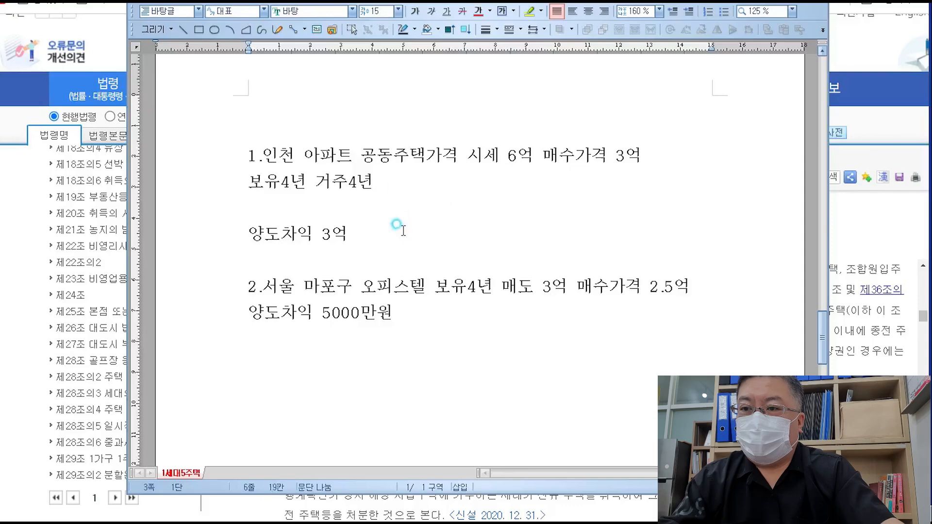
- Add blank lines after the 2.5억 price line and before case 2
click(425, 235)
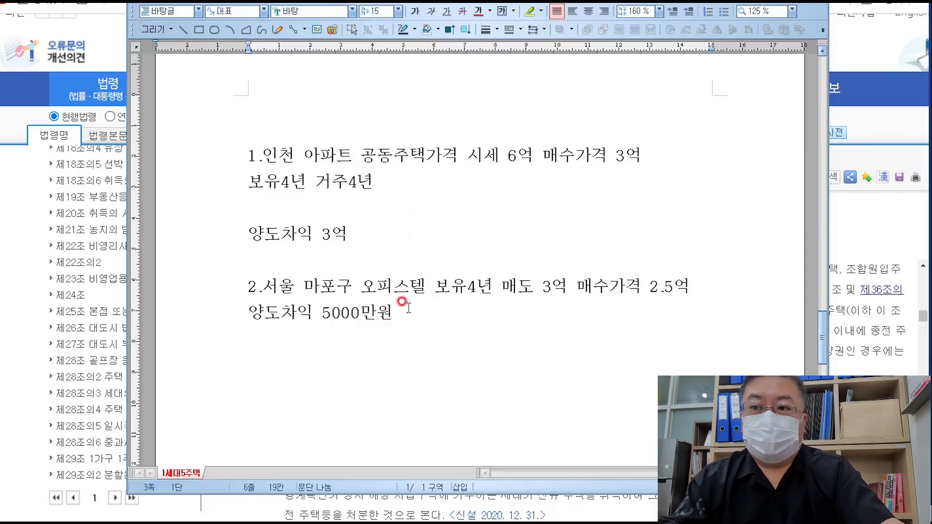
click(722, 276)
key(Return)
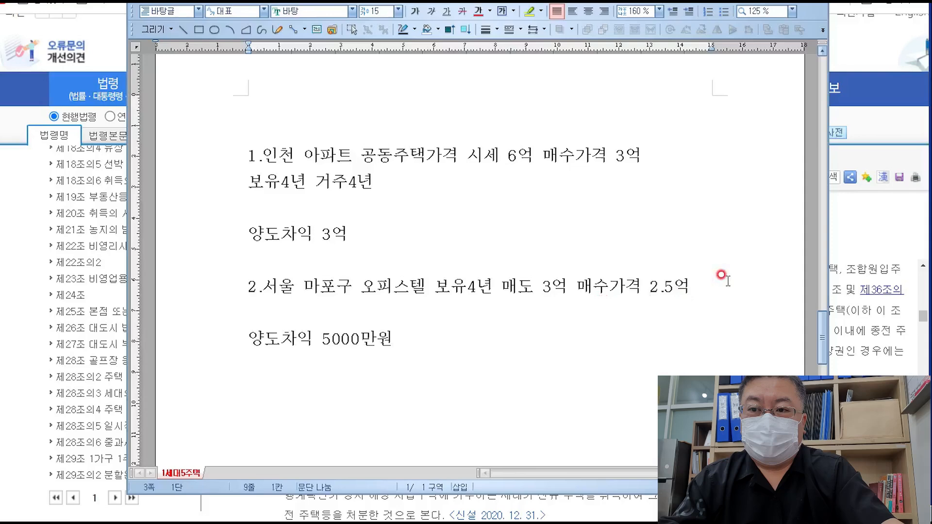
click(506, 244)
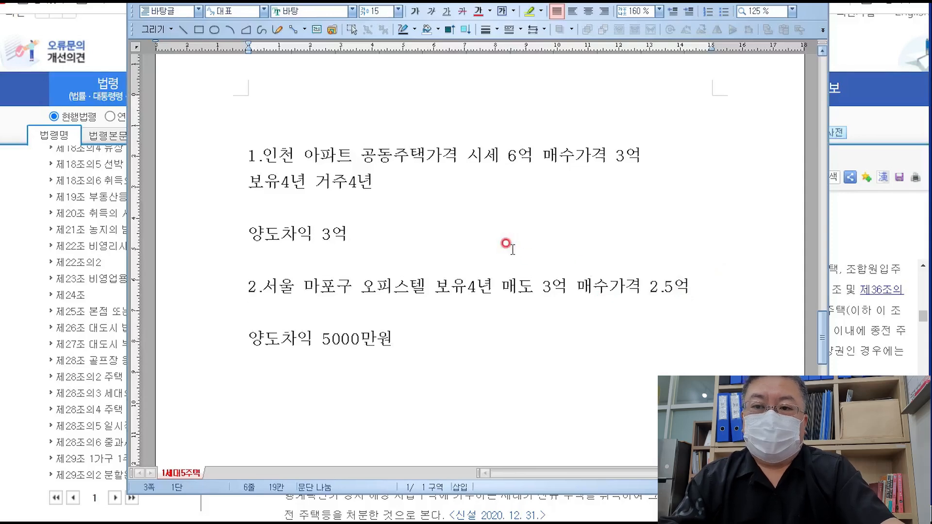
key(Return)
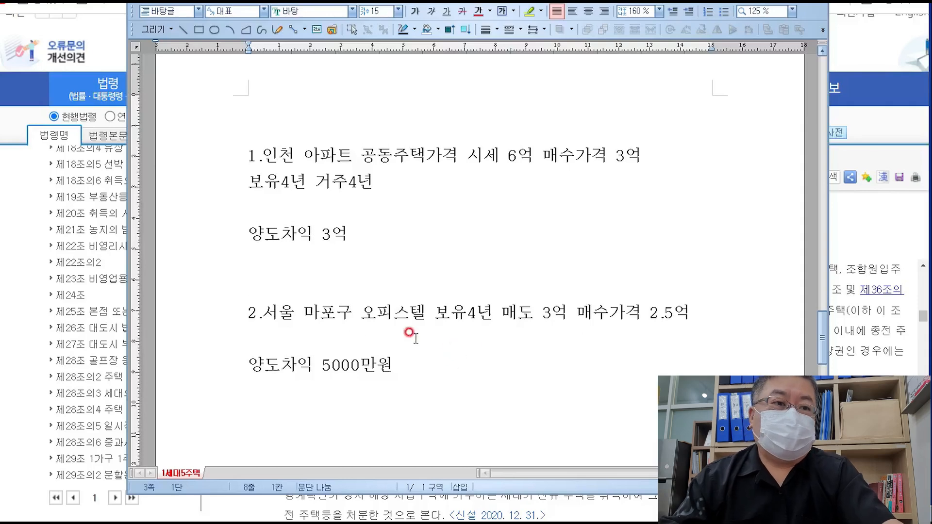
- Type 주거용 on the blank line under the 서울 마포구 officetel's prices
click(391, 334)
text(주고ㅓ)
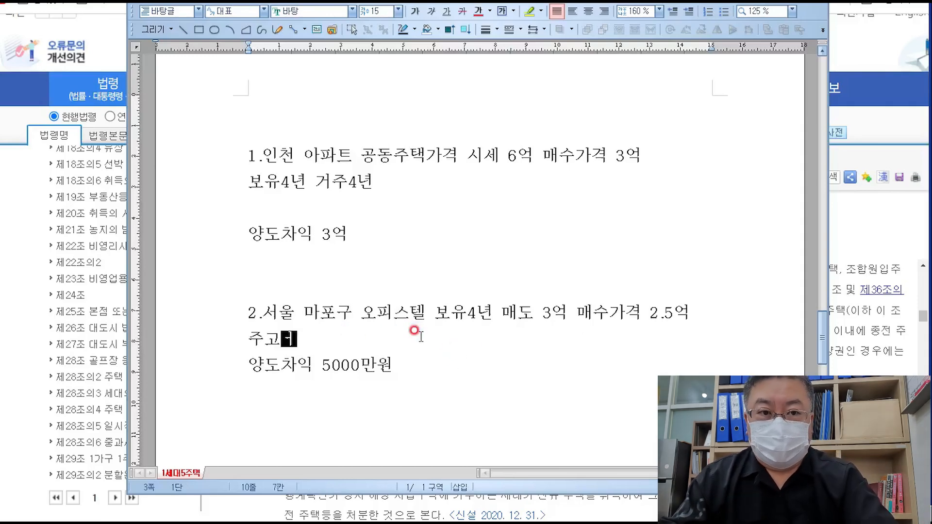
key(BackSpace)
key(BackSpace)
text(거용)
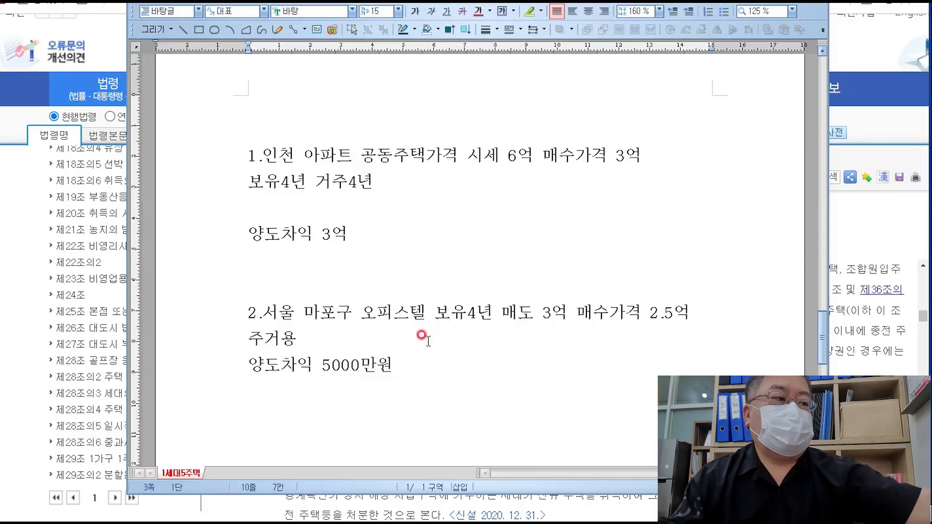
click(466, 380)
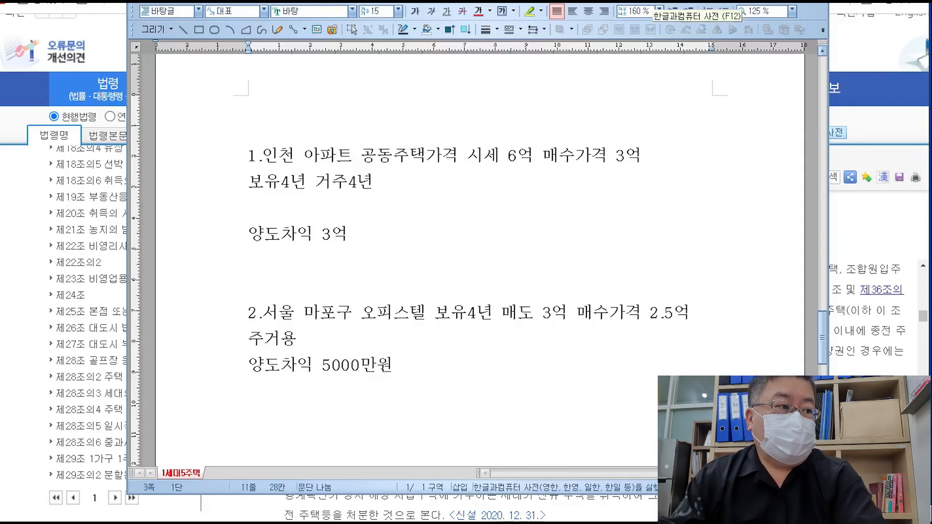
click(670, 113)
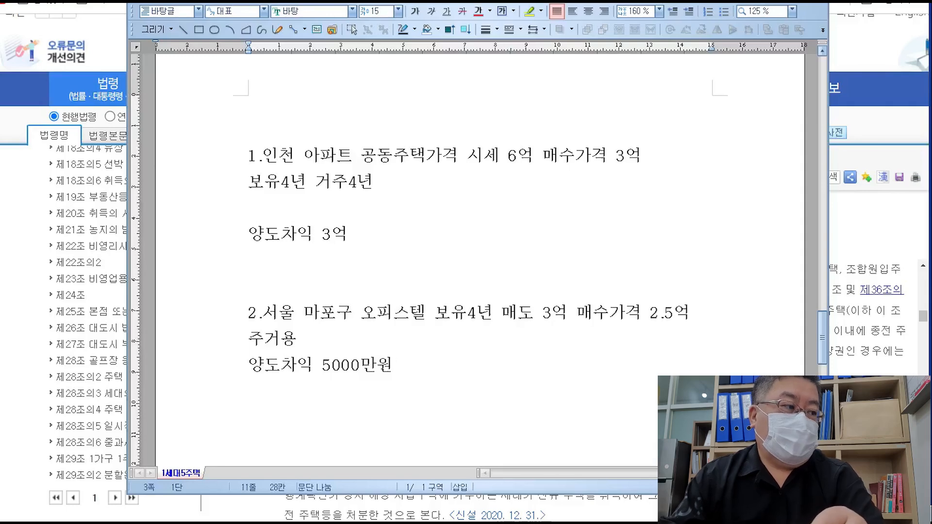
click(636, 381)
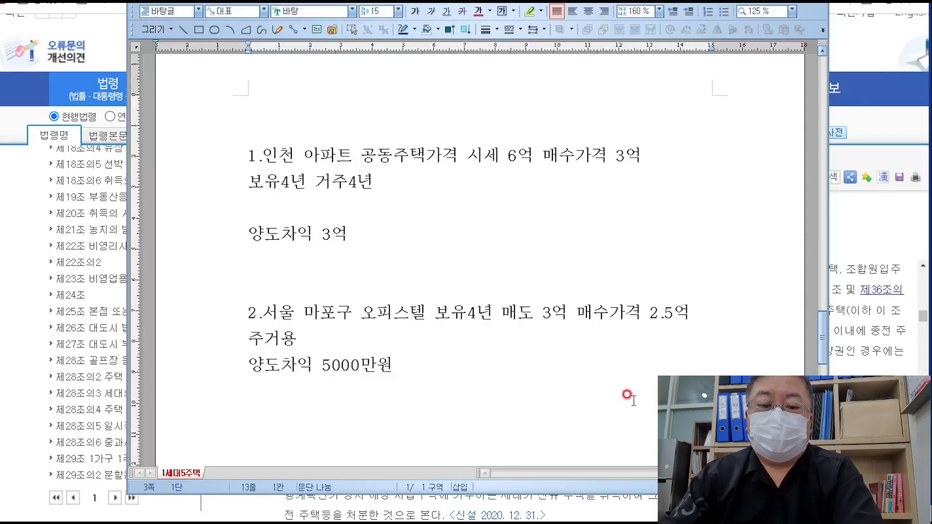
- Write the closing note '양도차익이 적은거부터 매도해야 절세' on the last line
text(아)
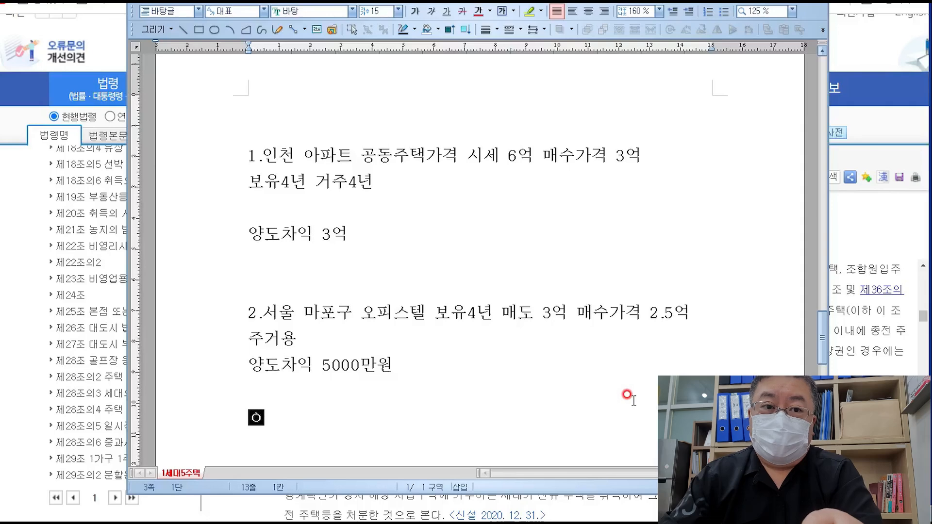
key(BackSpace)
text(양도차익)
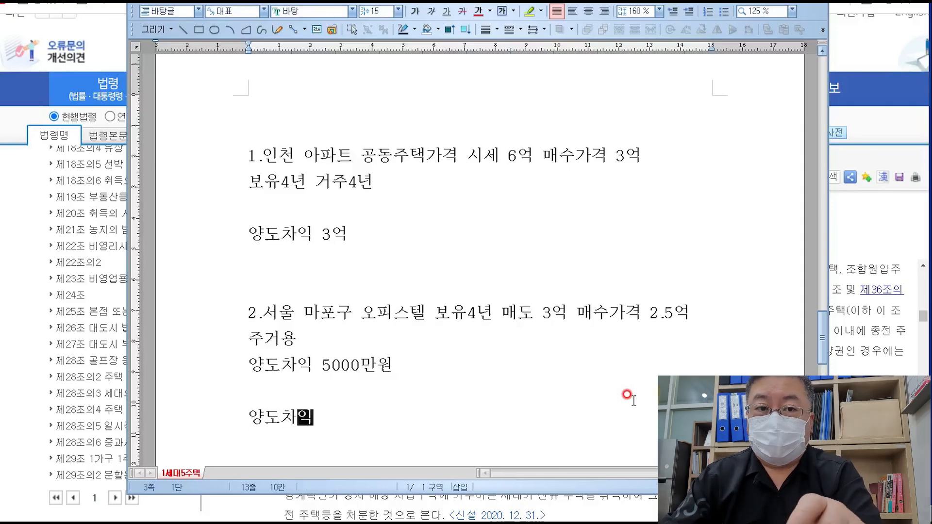
text(이 적은거 ㅂ)
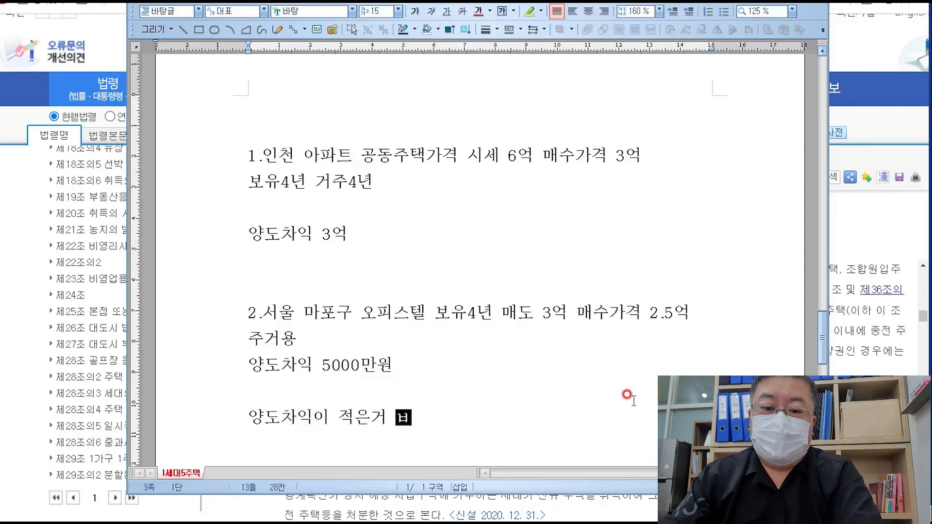
key(BackSpace)
key(BackSpace)
text(부터)
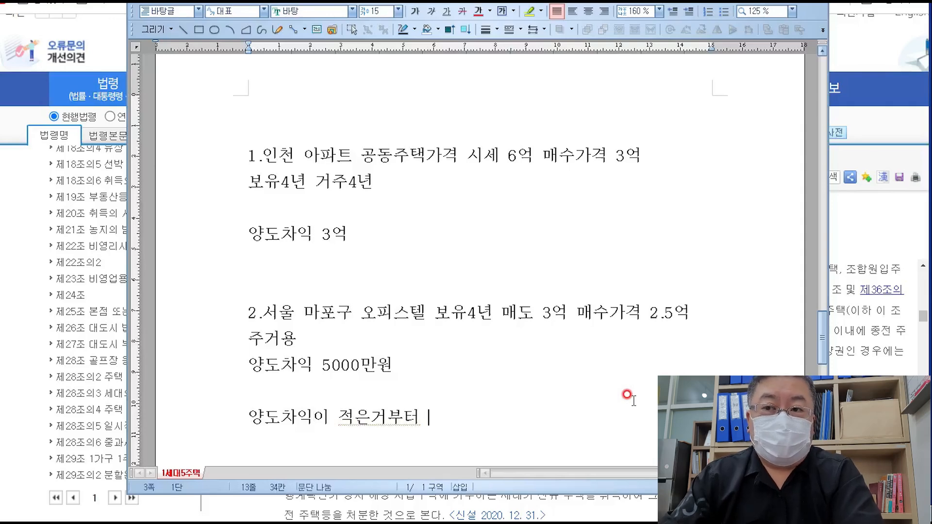
text(매도해야 )
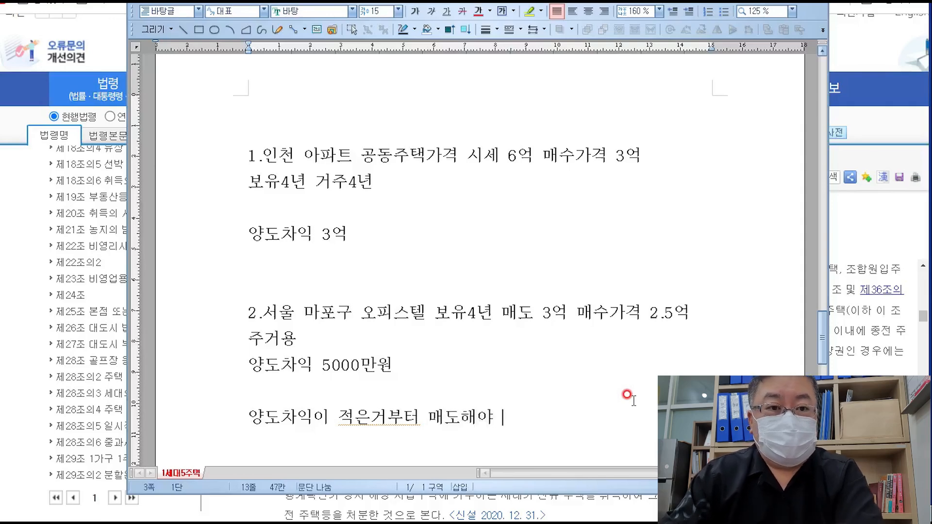
text(ㅈ)
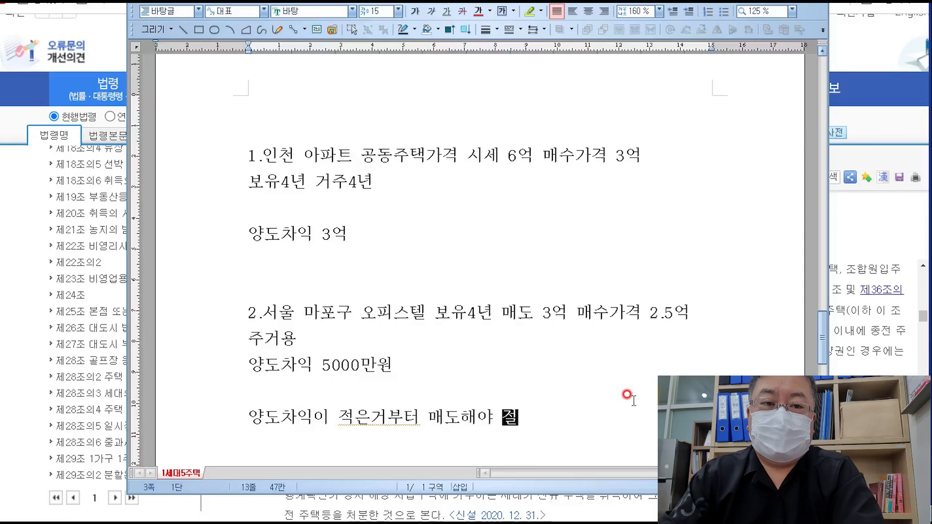
text(세ㅓ)
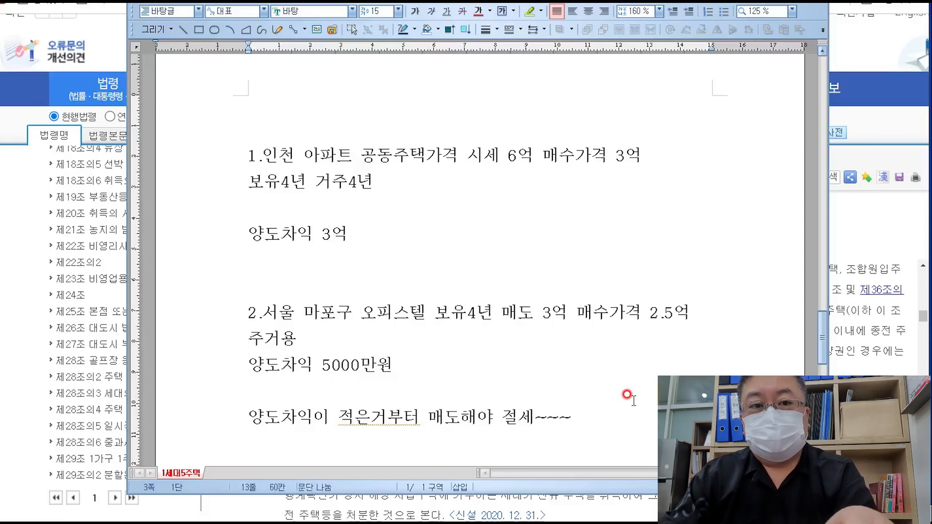
key(Left)
key(Left)
key(Left)
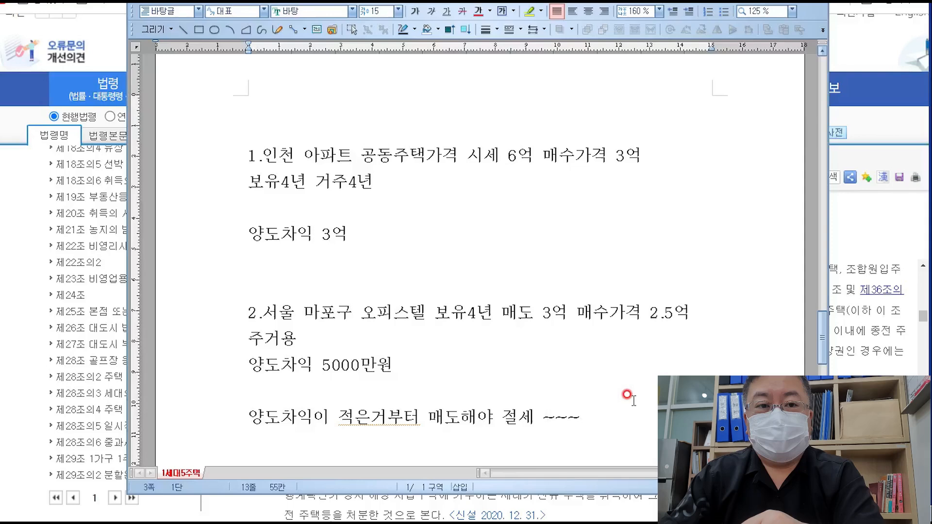
key(Right)
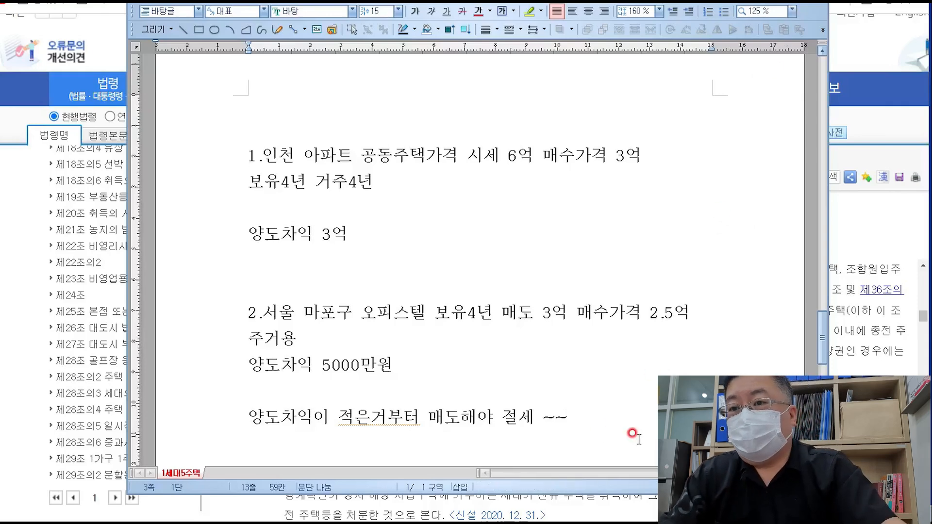
key(Return)
key(Return)
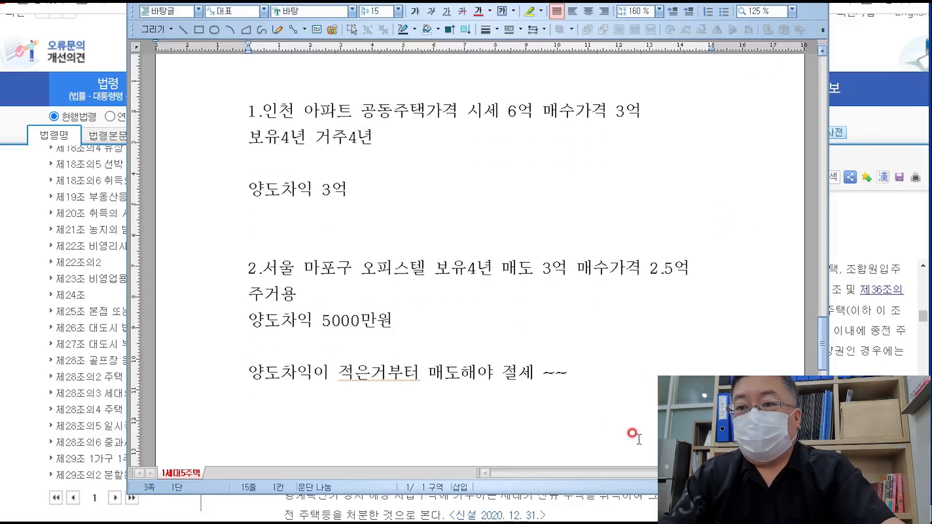
- Delete the extra blank lines around 양도차익 3억 and before the second case
click(374, 166)
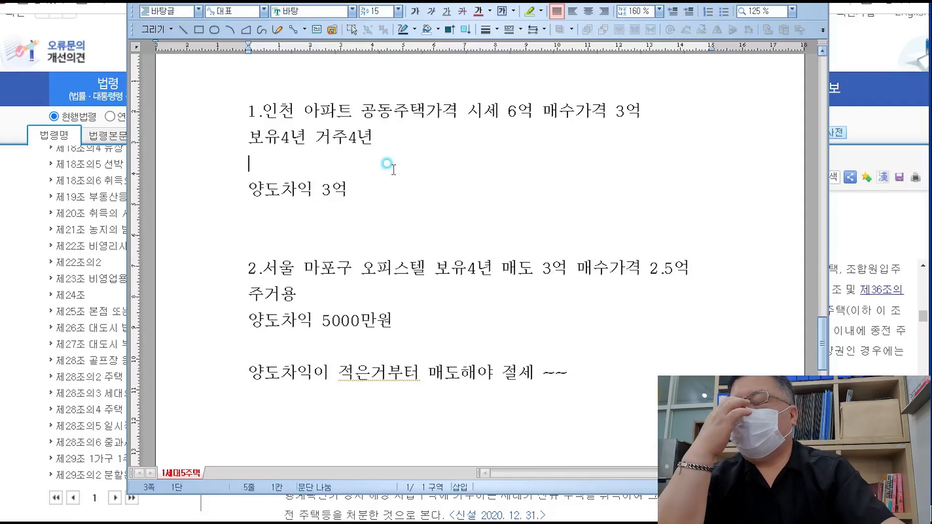
key(BackSpace)
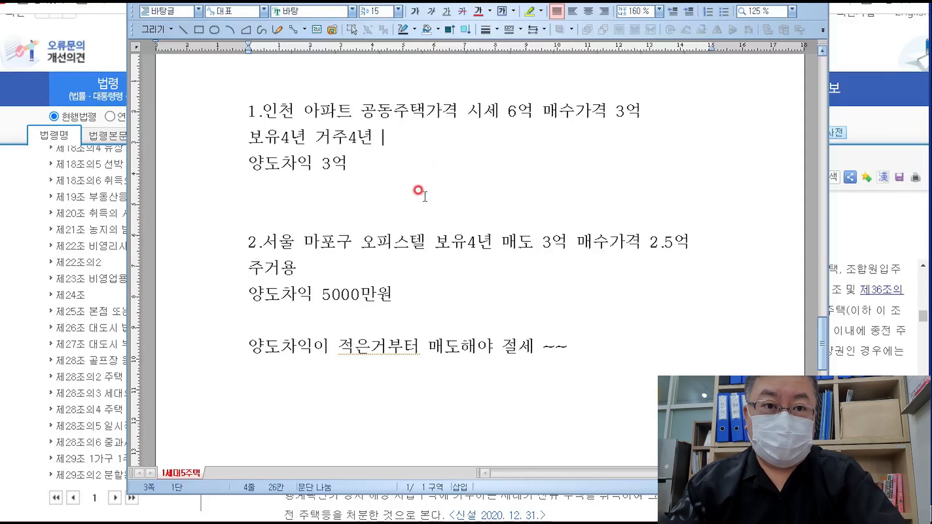
click(449, 200)
key(Delete)
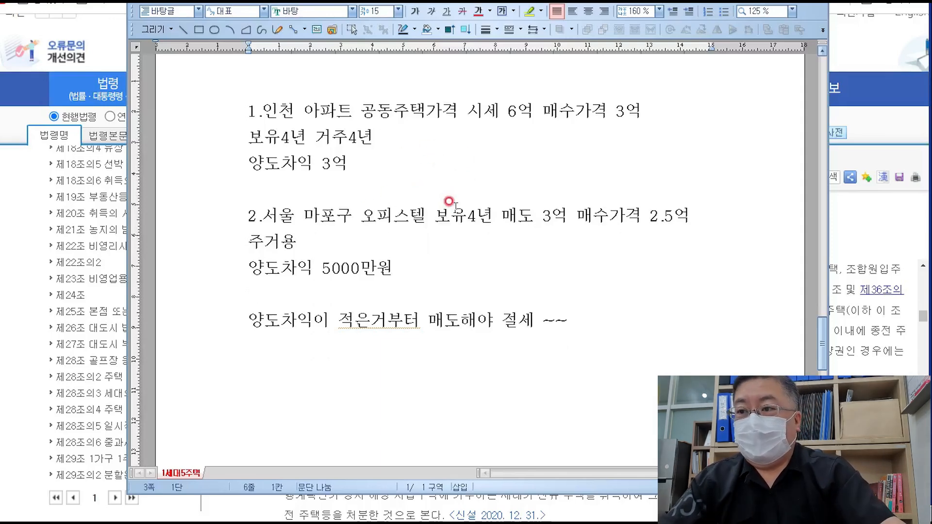
click(510, 279)
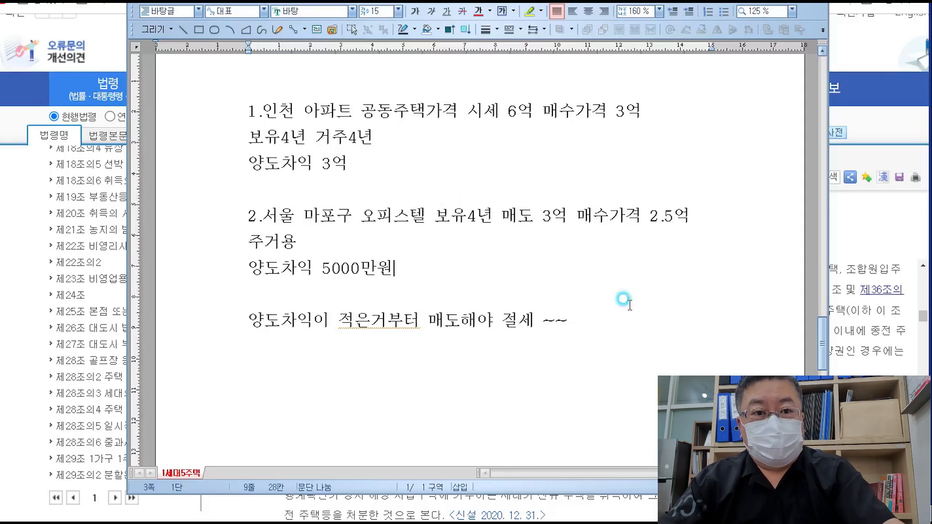
click(637, 321)
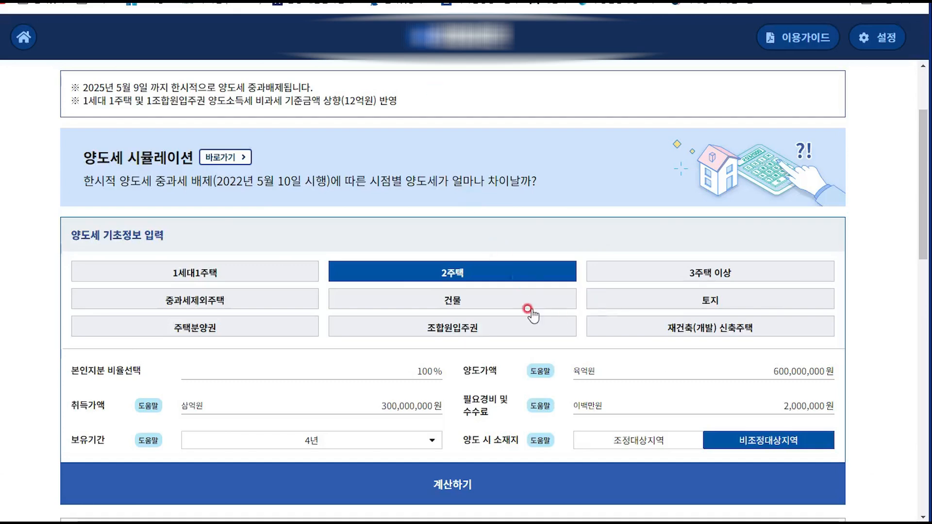
click(374, 403)
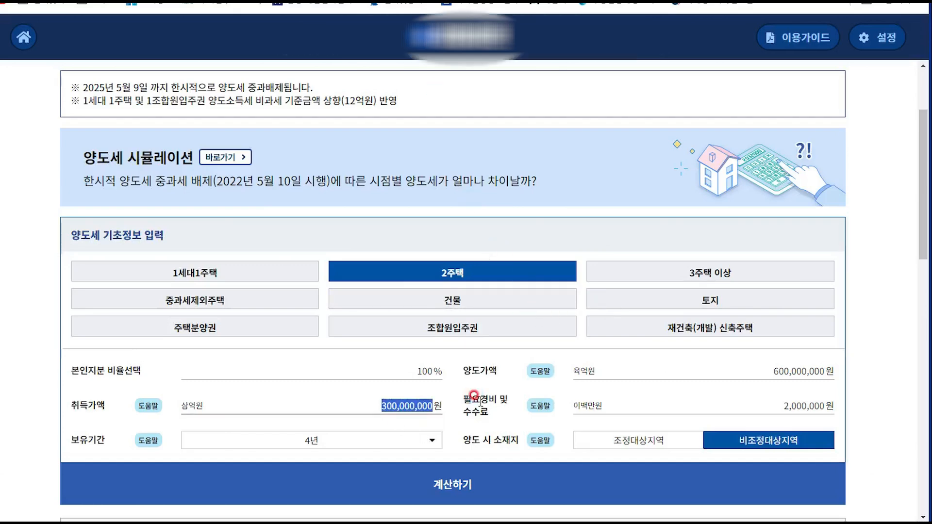
- Clear the calculator's acquisition price, 600,000,000 sale price and 2,000,000 expenses fields
key(BackSpace)
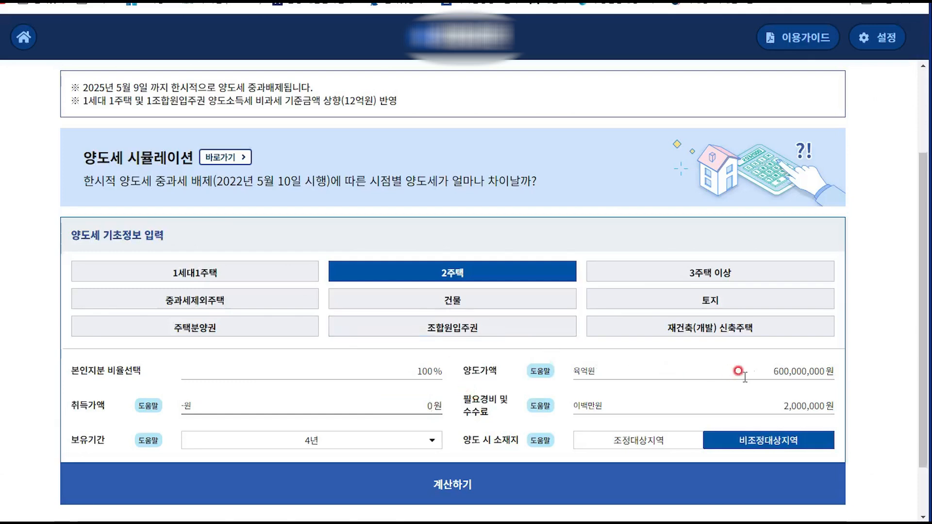
drag(763, 371, 876, 378)
key(BackSpace)
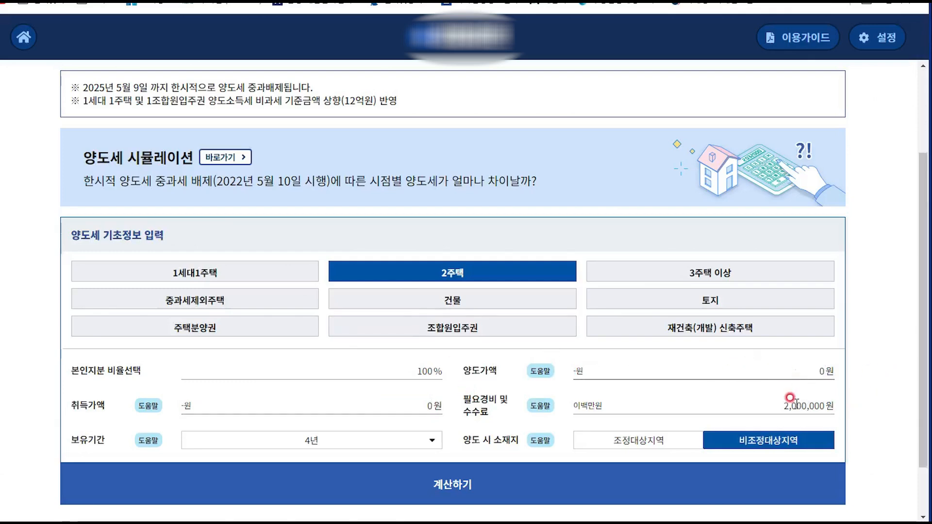
drag(774, 402, 856, 408)
key(BackSpace)
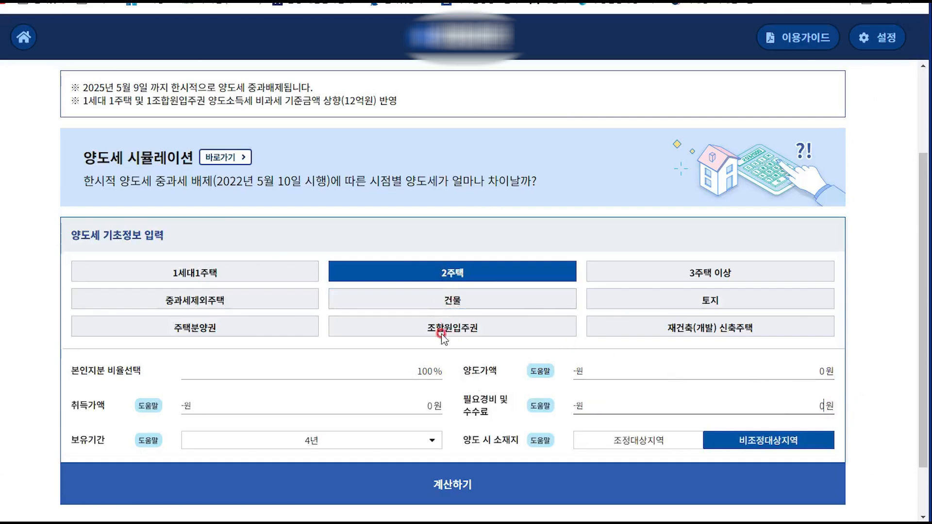
- Enter 250,000,000 won acquisition and 300,000,000 won sale, then calculate 5,791,500 won tax
click(440, 397)
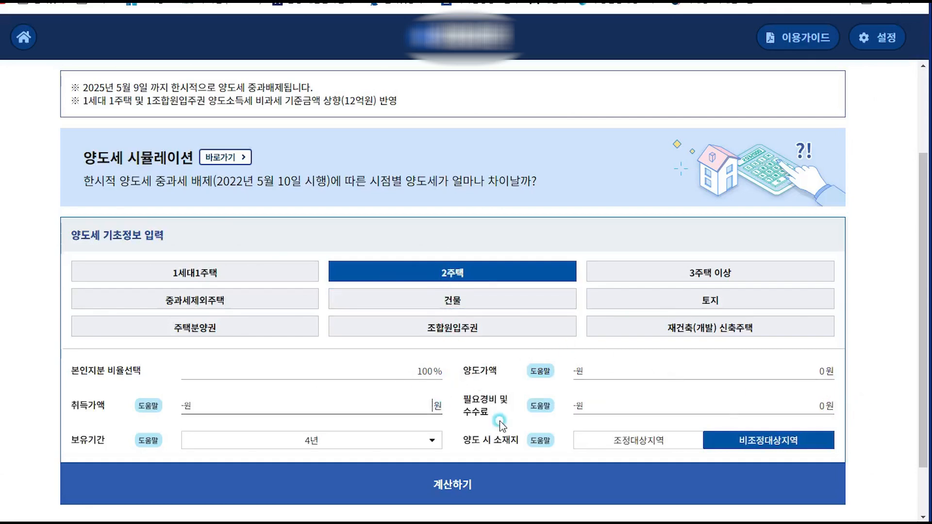
text(25,000,000)
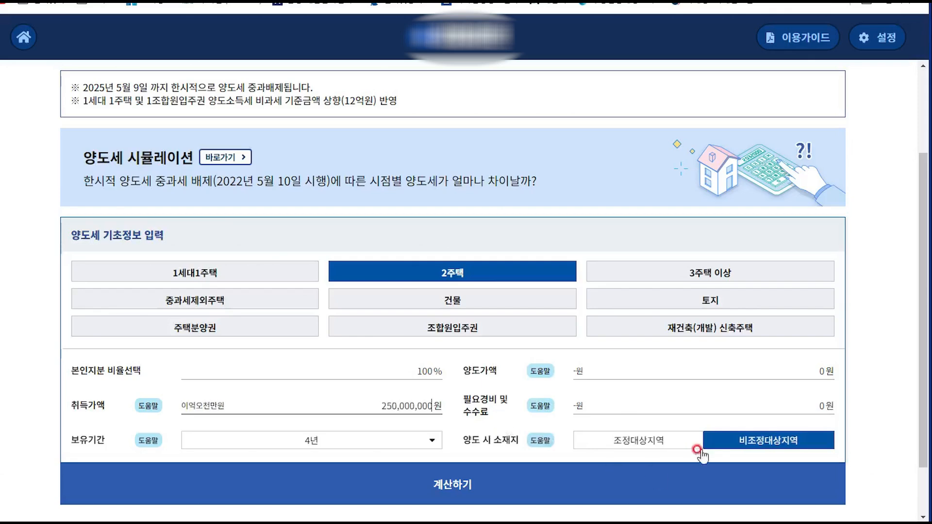
click(819, 367)
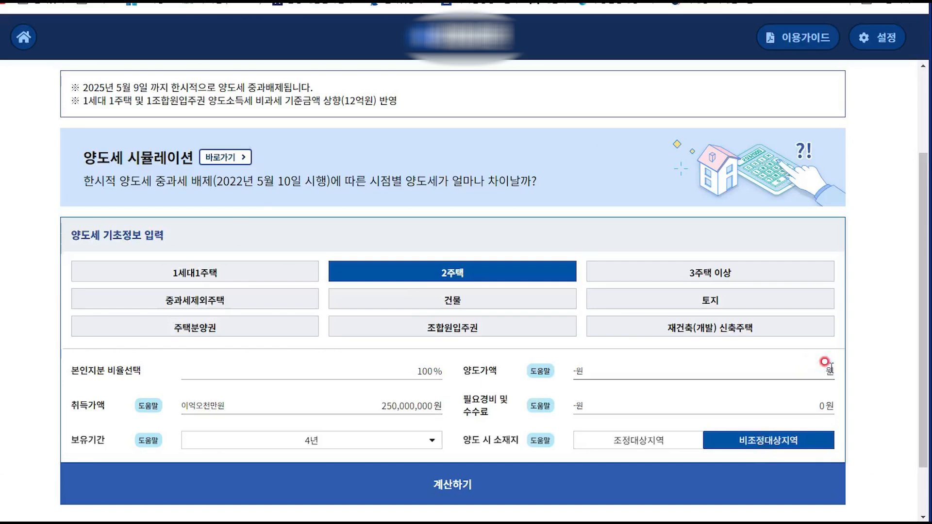
text(30,000,000)
click(527, 482)
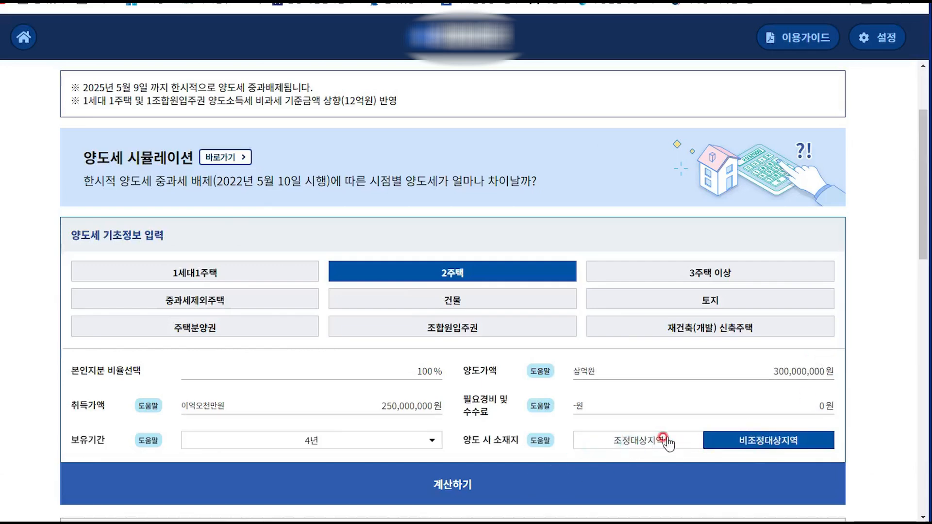
scroll(663, 437, down, 3)
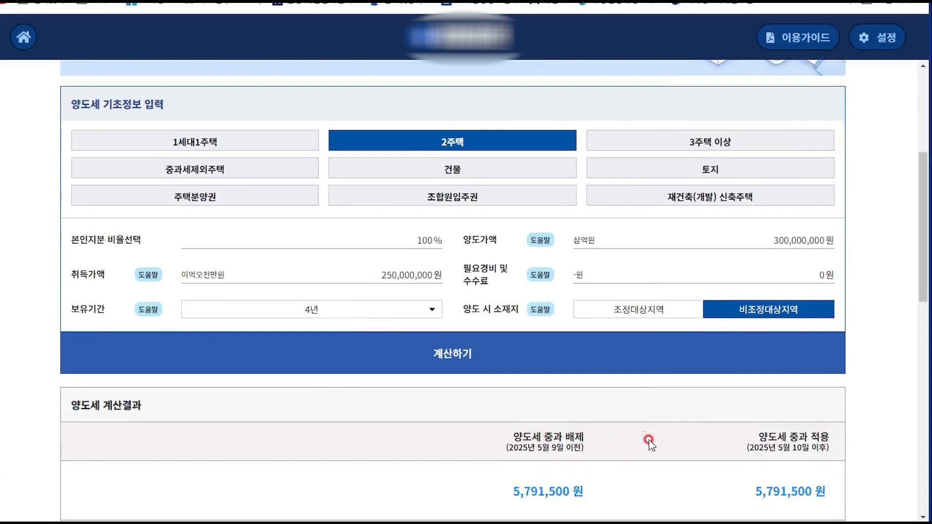
scroll(644, 439, up, 1)
scroll(644, 438, up, 2)
- Restore the acquisition price to 300,000,000 and the sale price to 600,000,000 won
scroll(645, 439, down, 3)
drag(358, 270, 477, 274)
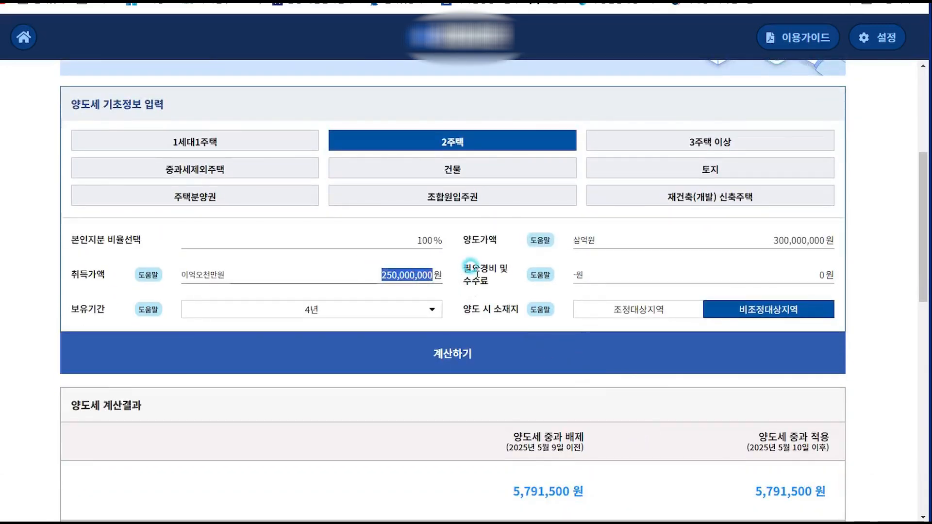
text(30)
scroll(477, 275, up, 3)
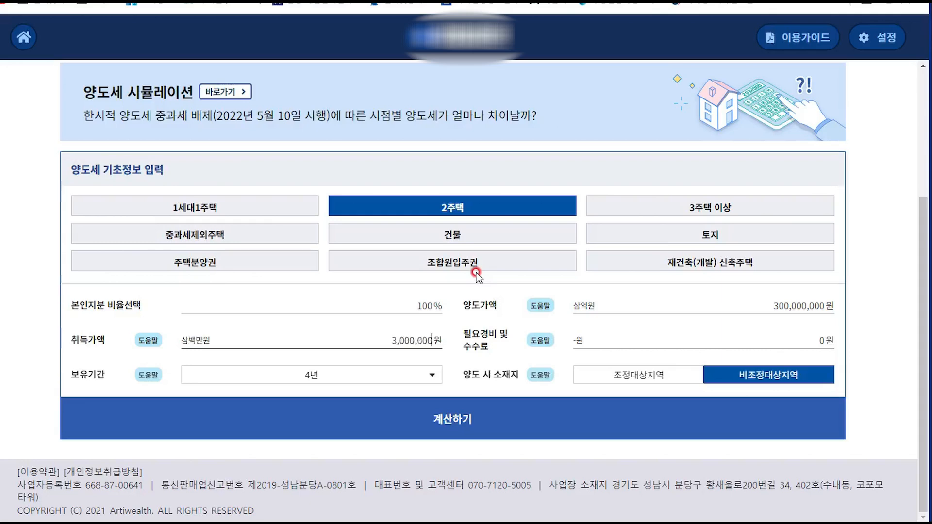
drag(737, 304, 834, 306)
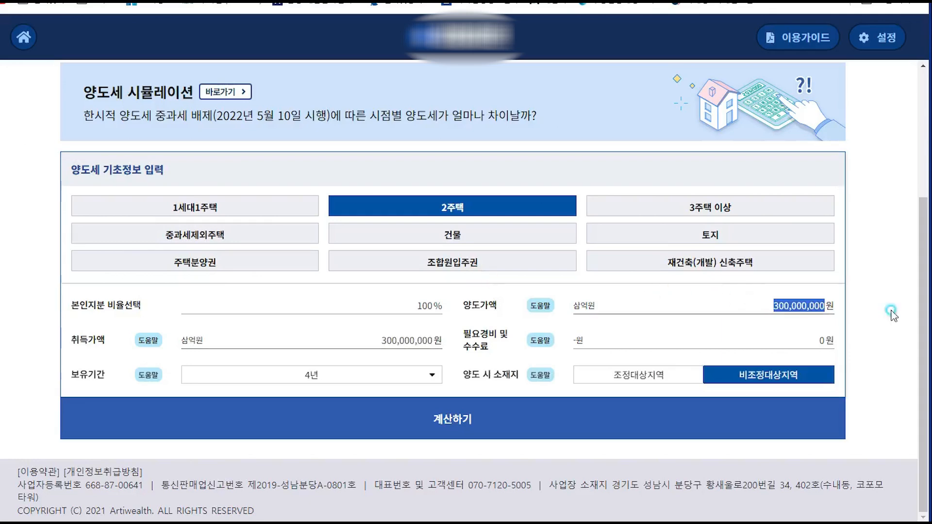
text(600,000,000)
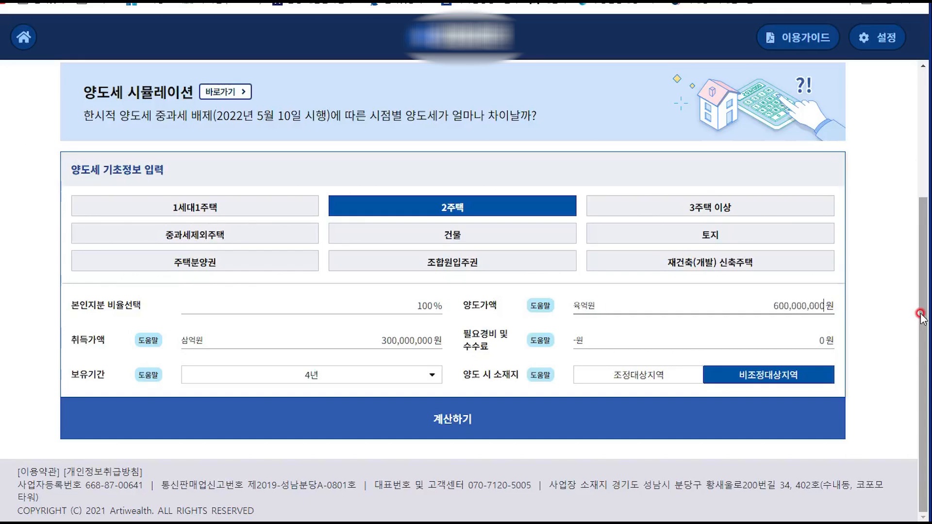
click(797, 336)
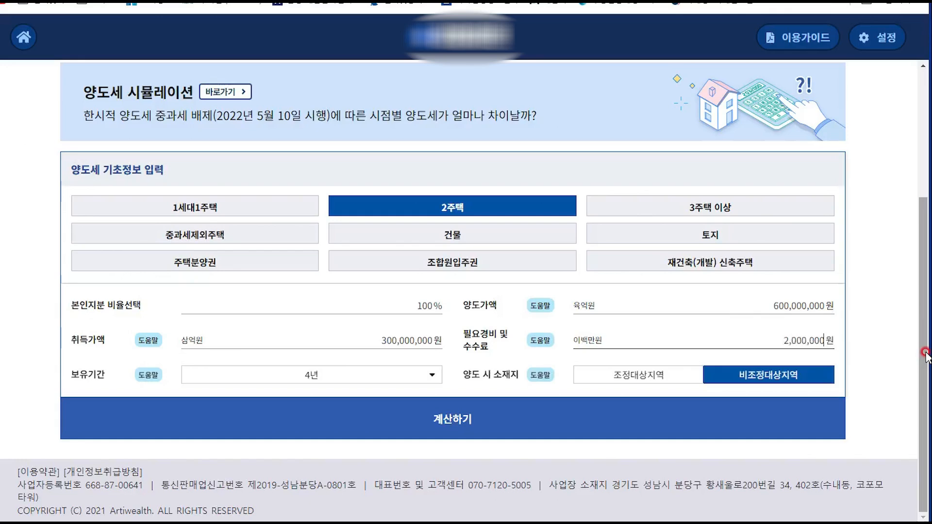
- Set the holding period to 2년 and recalculate, giving 101,585,000 won tax
click(348, 374)
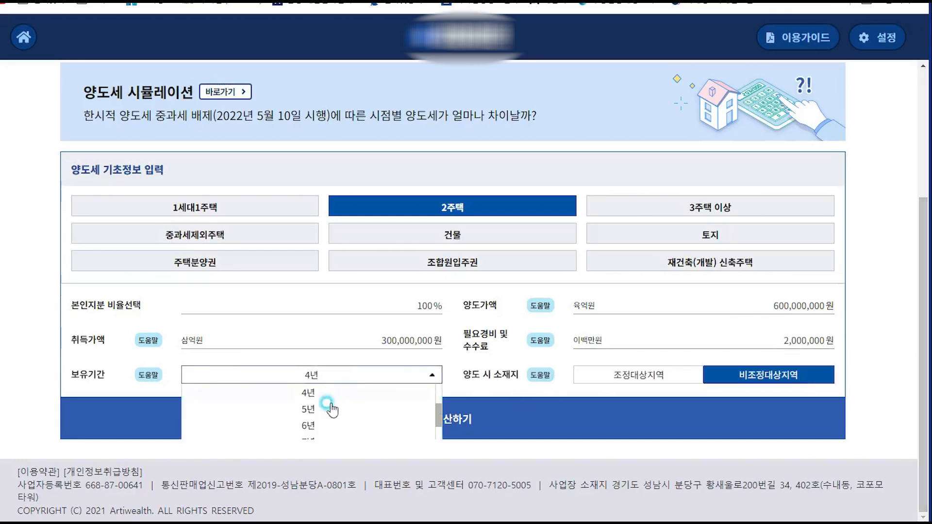
scroll(320, 425, up, 3)
click(316, 426)
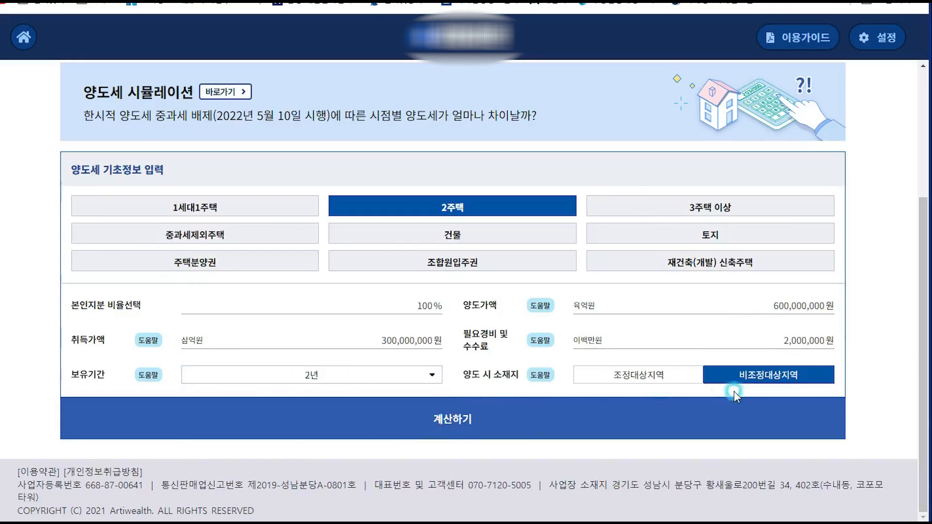
click(578, 418)
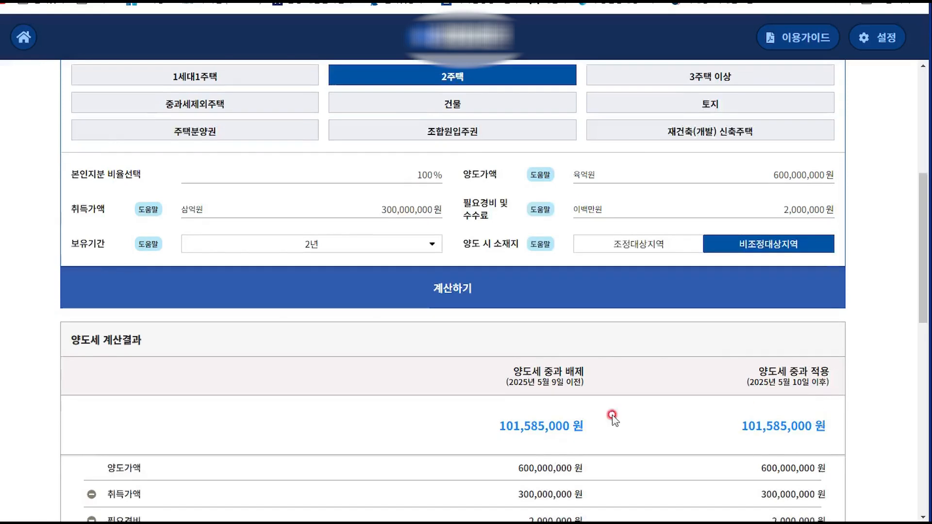
scroll(616, 422, up, 1)
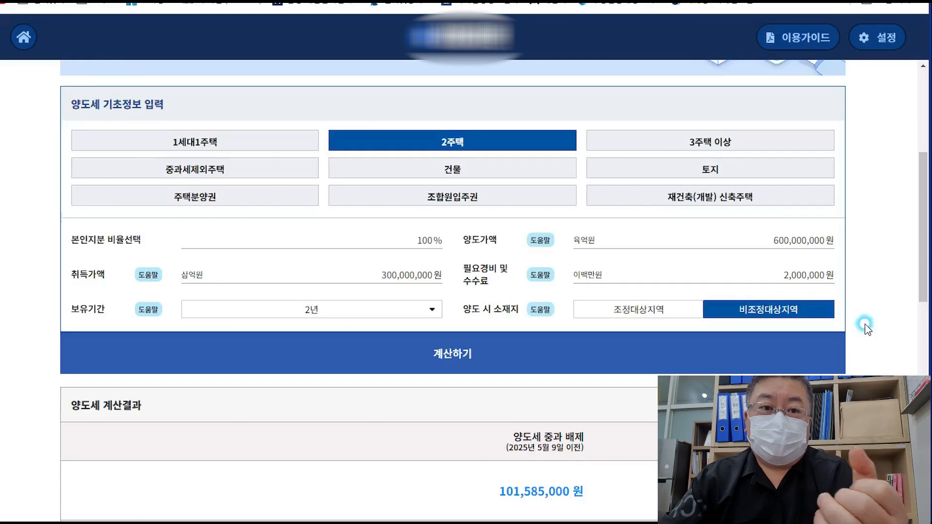
scroll(862, 330, up, 1)
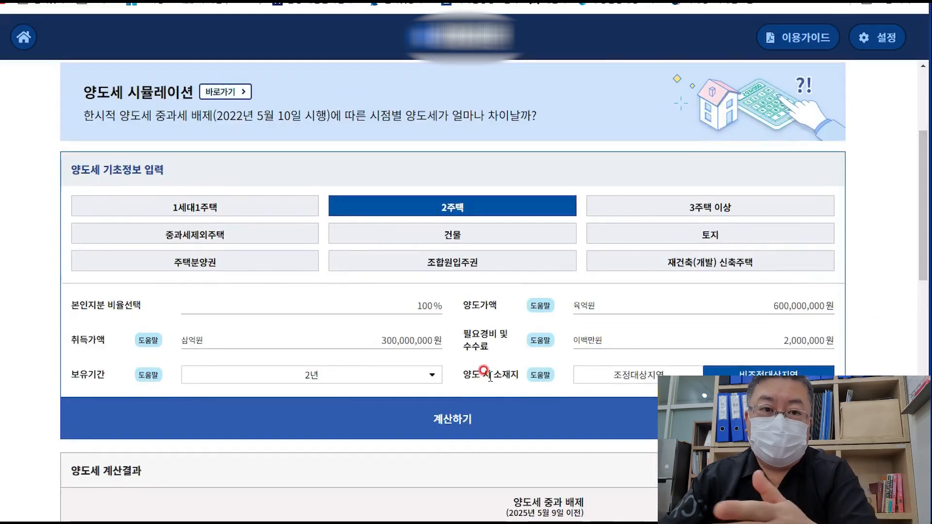
key(alt+Tab)
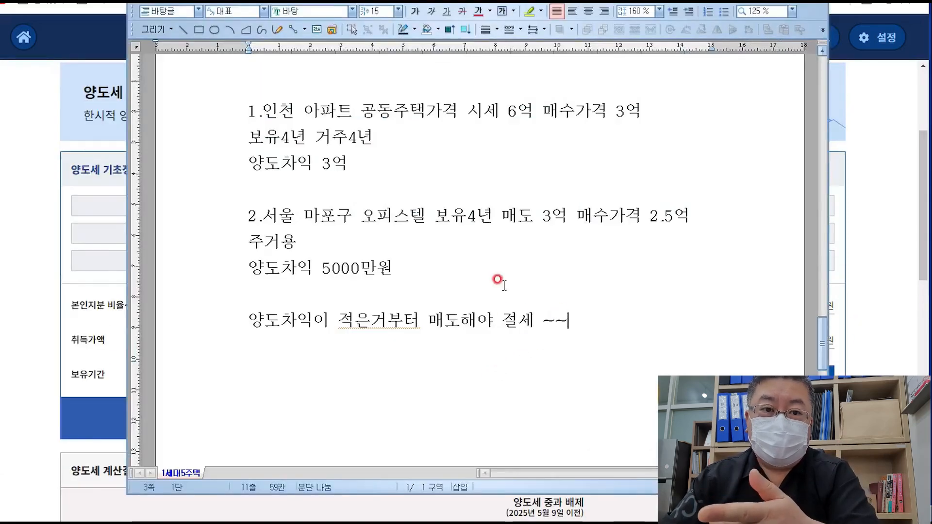
- Add an empty line below the tax-saving note, then return to the Hometax main page
key(Return)
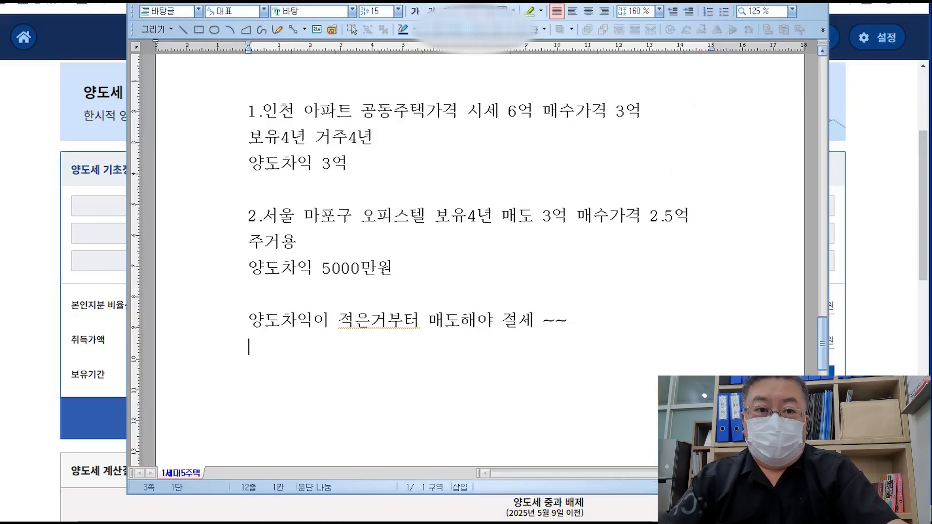
click(776, 2)
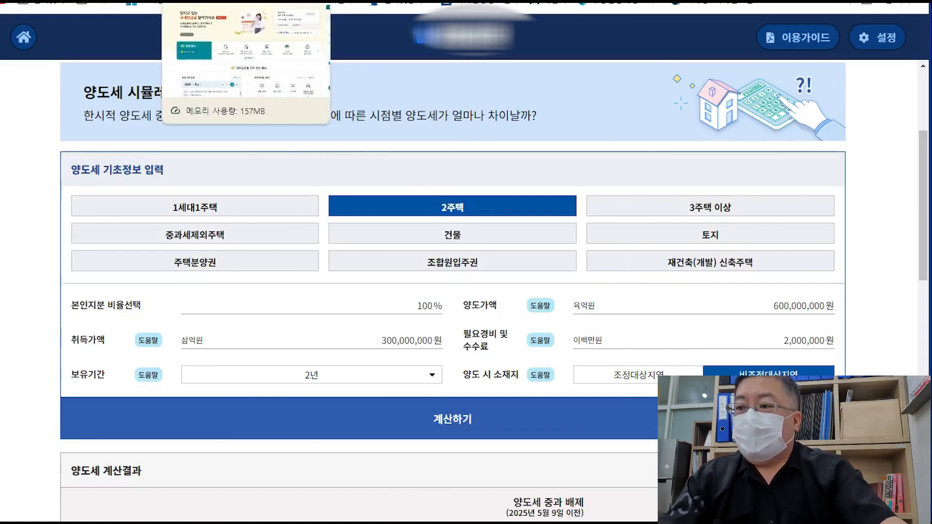
click(204, 1)
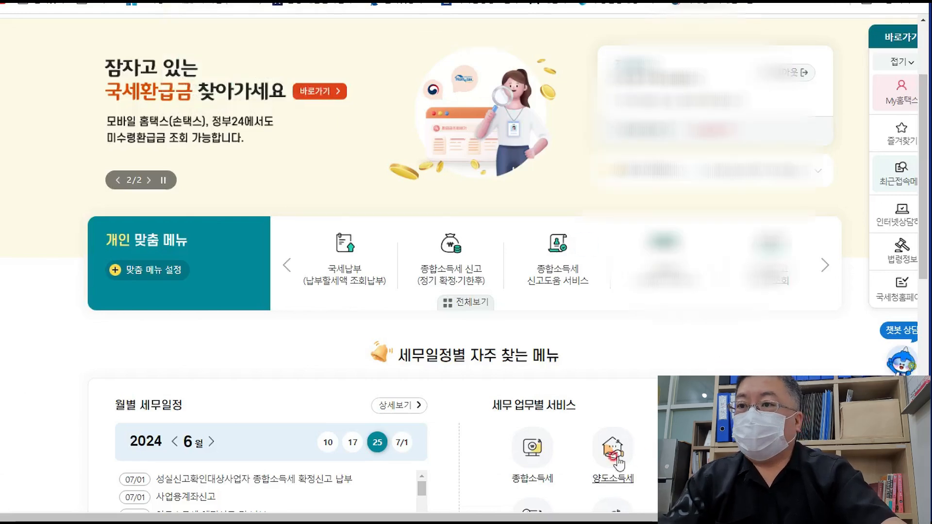
- Choose 양도소득세 and open the 1개 부동산 양도(간편신고) filing guide
scroll(614, 456, up, 3)
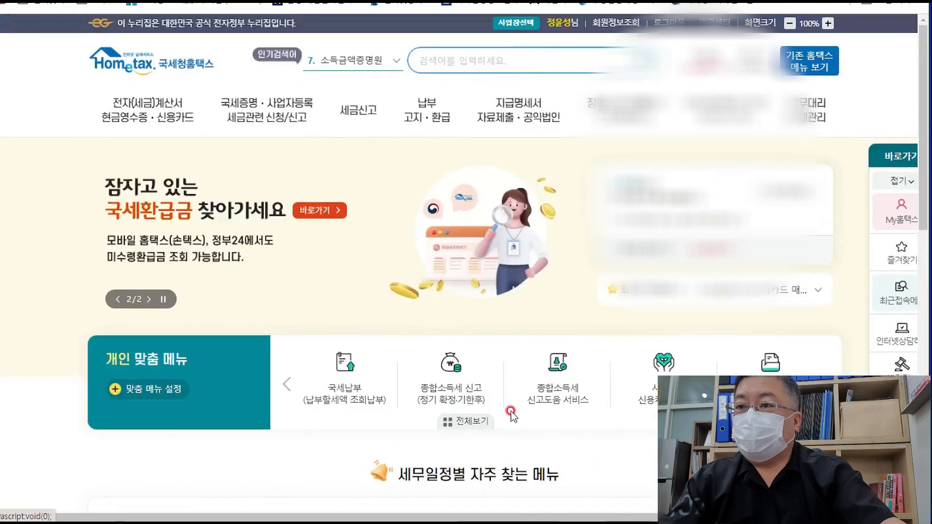
mouse_move(359, 114)
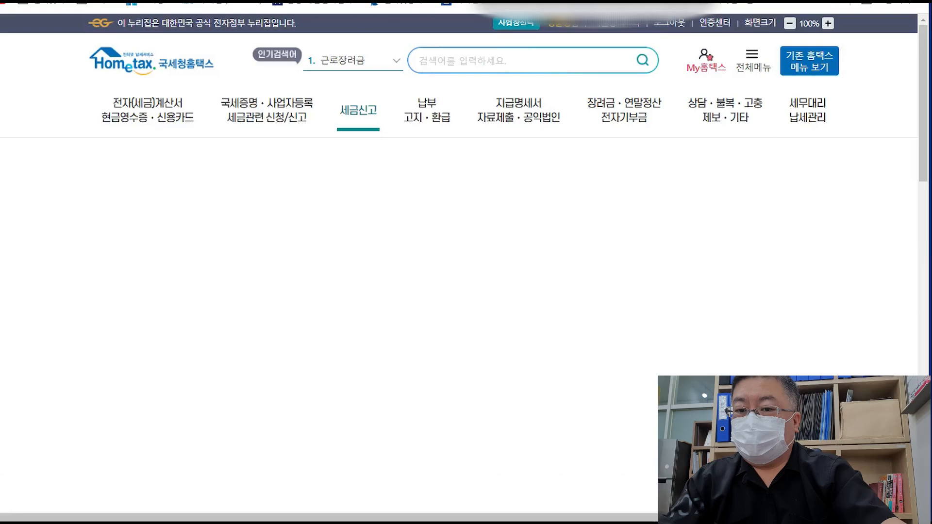
click(774, 371)
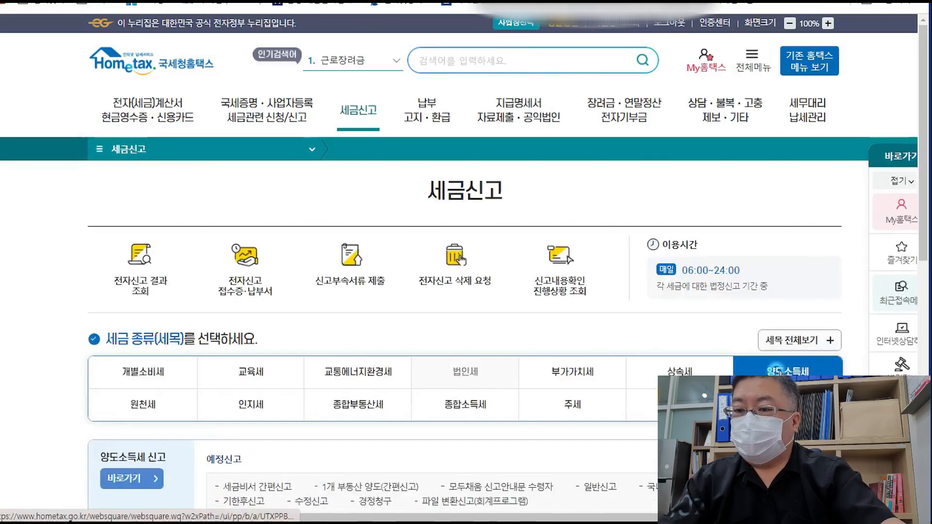
scroll(381, 427, down, 1)
click(379, 423)
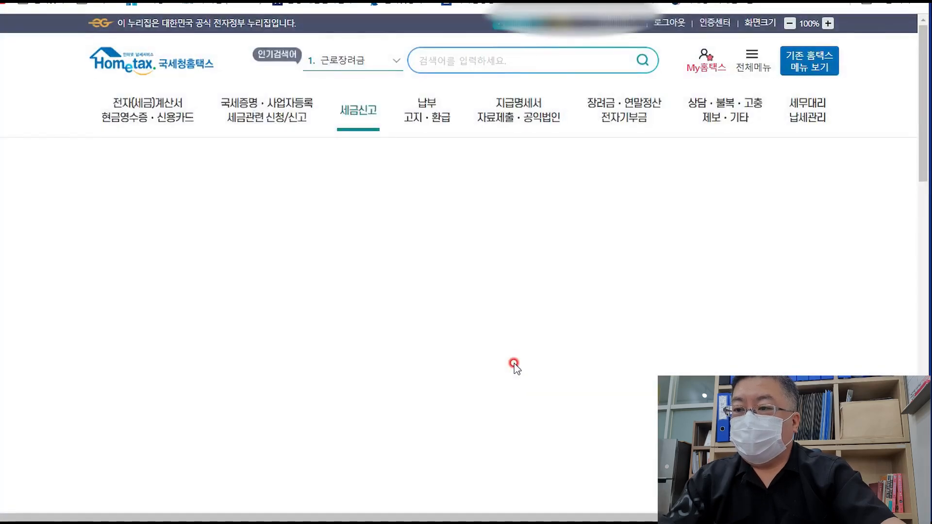
scroll(545, 359, down, 1)
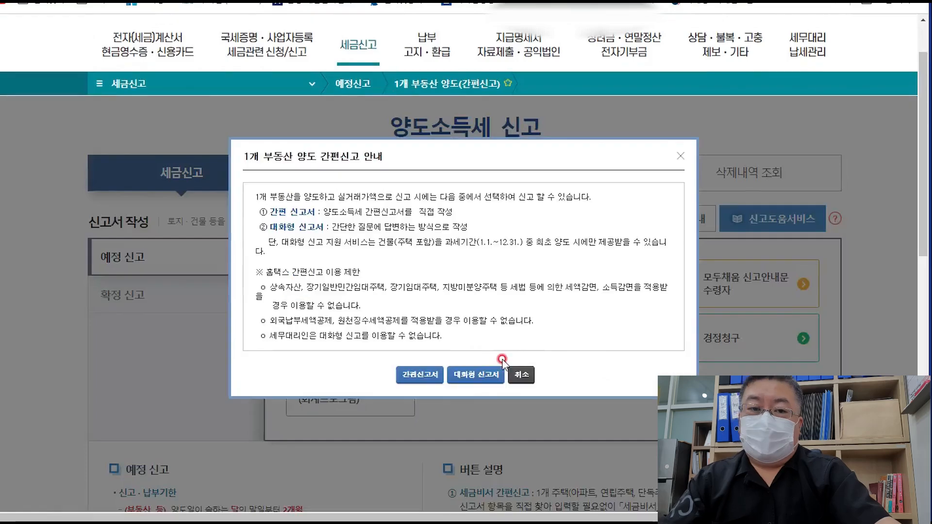
- Choose 간편신고서, acknowledge the notice, and load the saved return for 2024/06
click(424, 376)
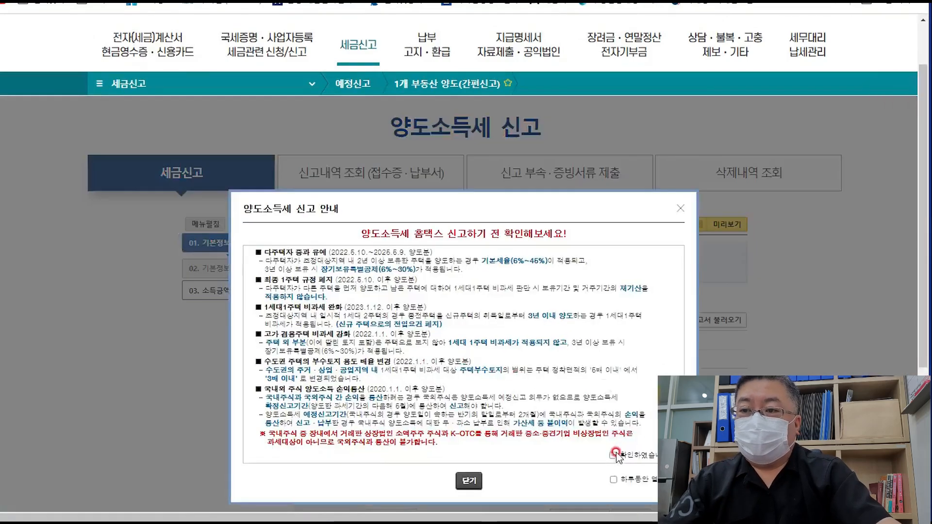
click(592, 458)
click(465, 482)
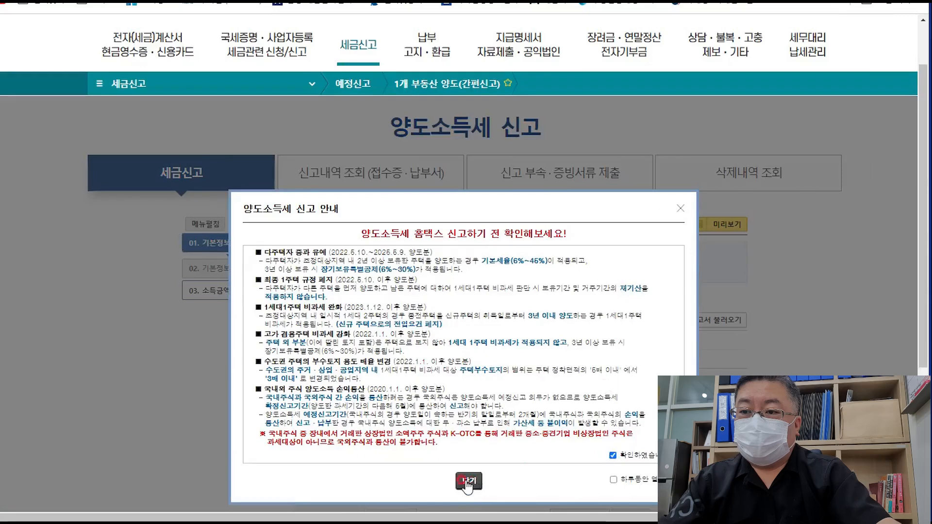
scroll(524, 310, down, 2)
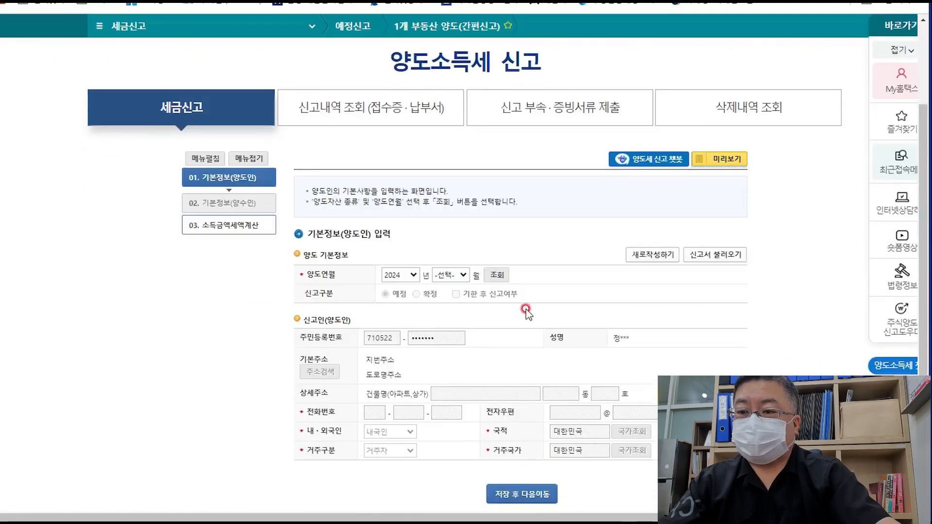
click(460, 275)
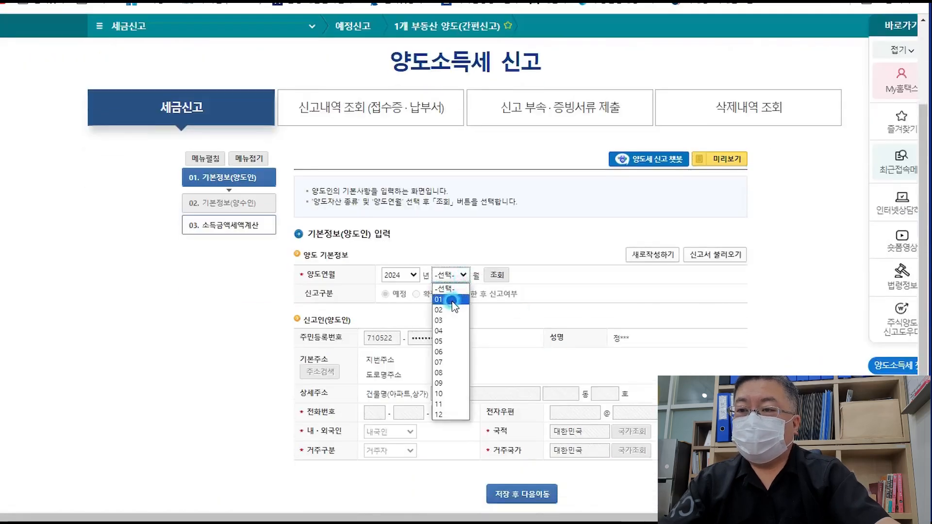
click(448, 354)
click(489, 271)
click(497, 274)
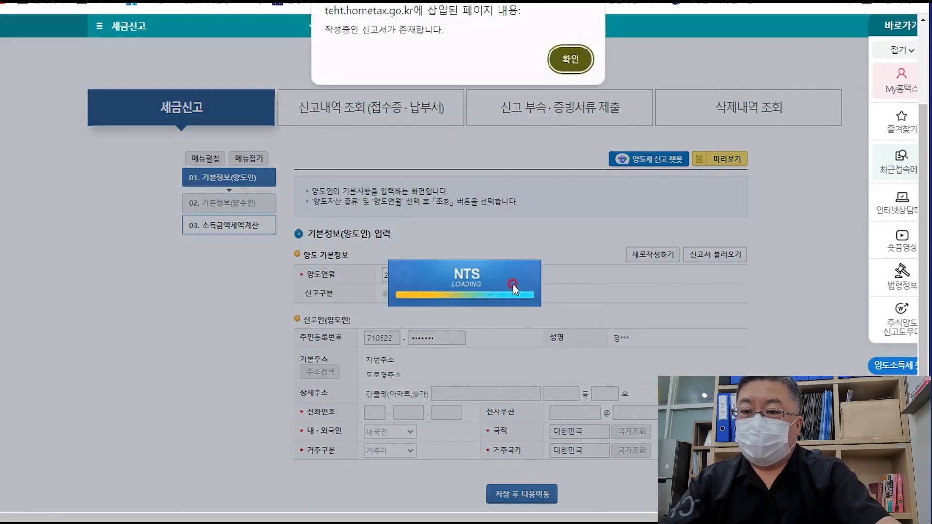
click(570, 59)
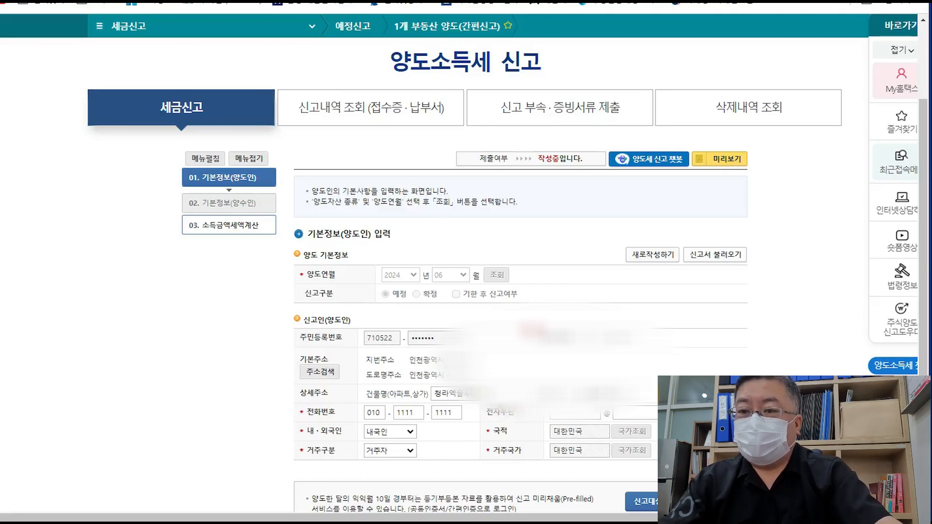
- Save the seller's basic information and confirm moving to the buyer step
scroll(519, 335, down, 1)
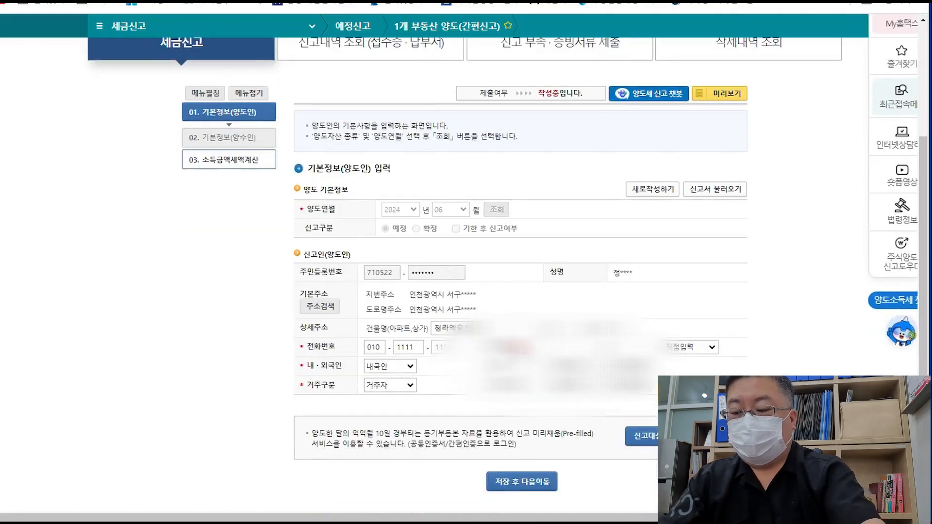
click(407, 347)
key(Tab)
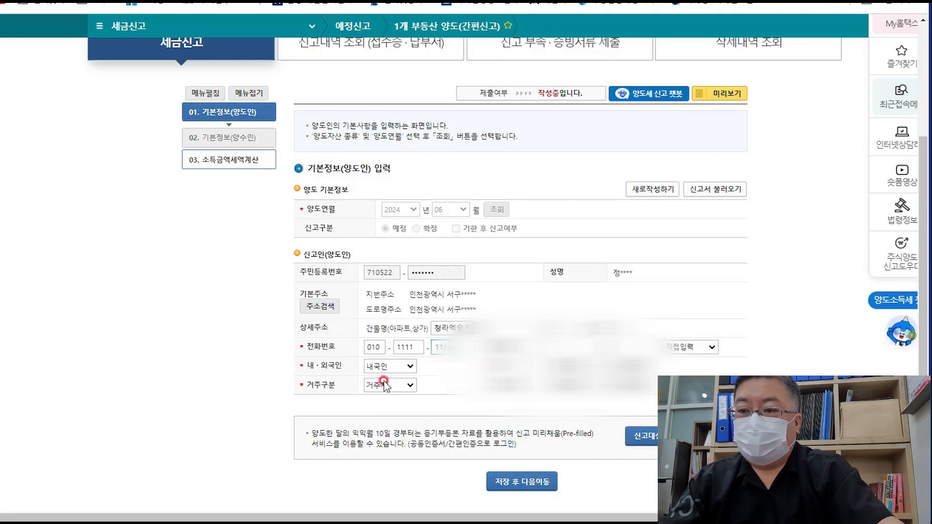
click(528, 484)
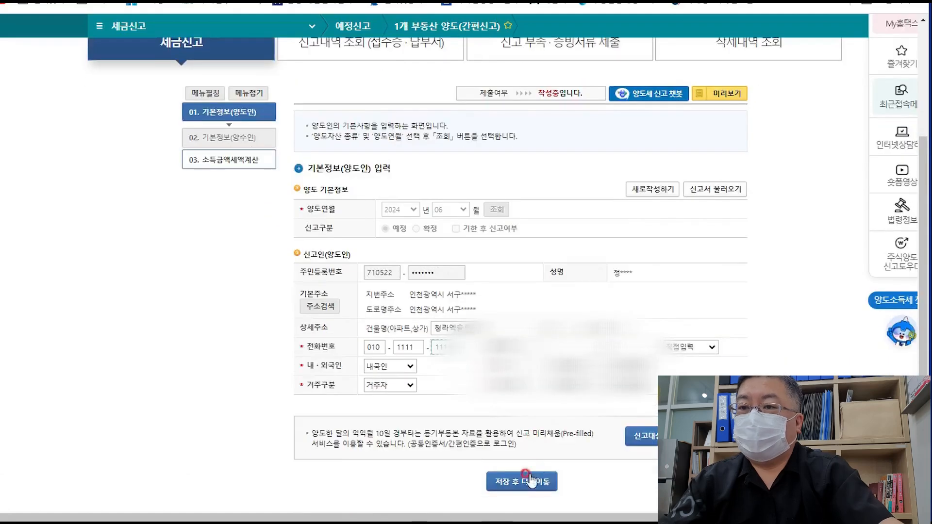
click(528, 482)
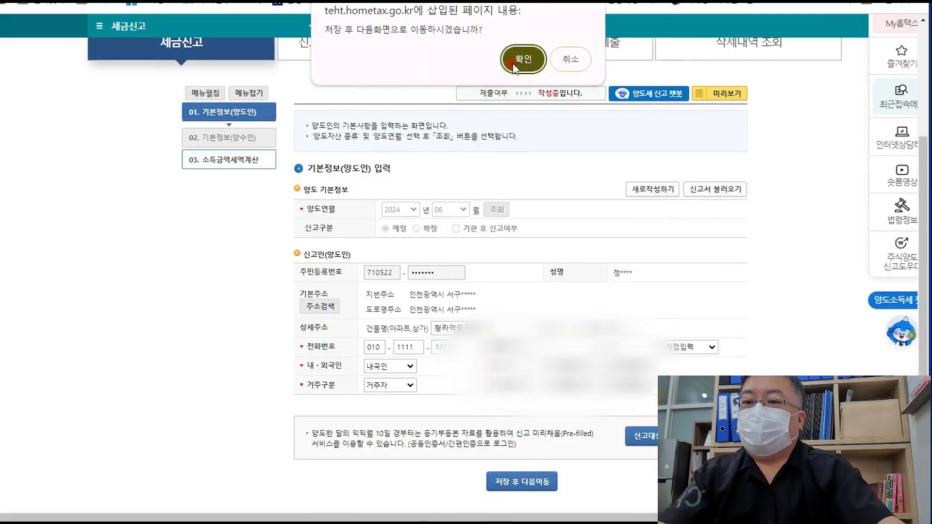
click(522, 58)
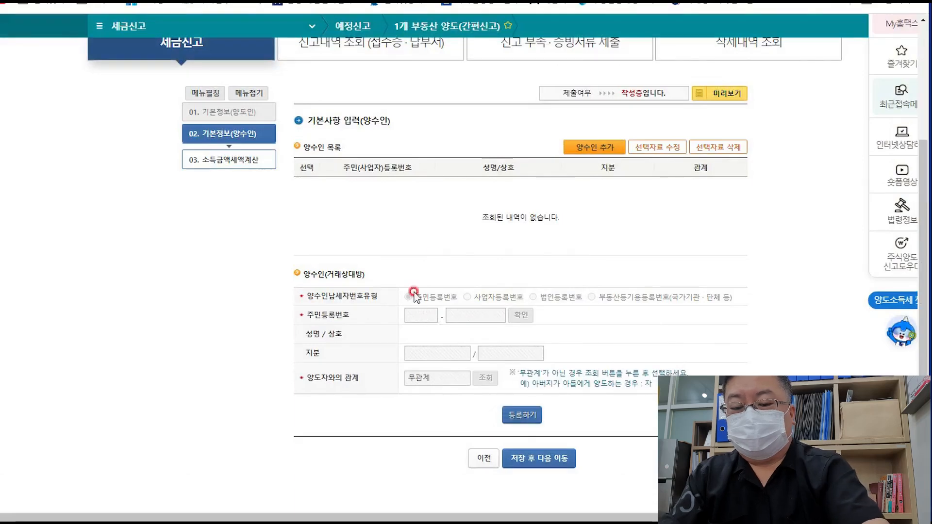
- Add a new buyer and verify the buyer's resident registration number
click(579, 152)
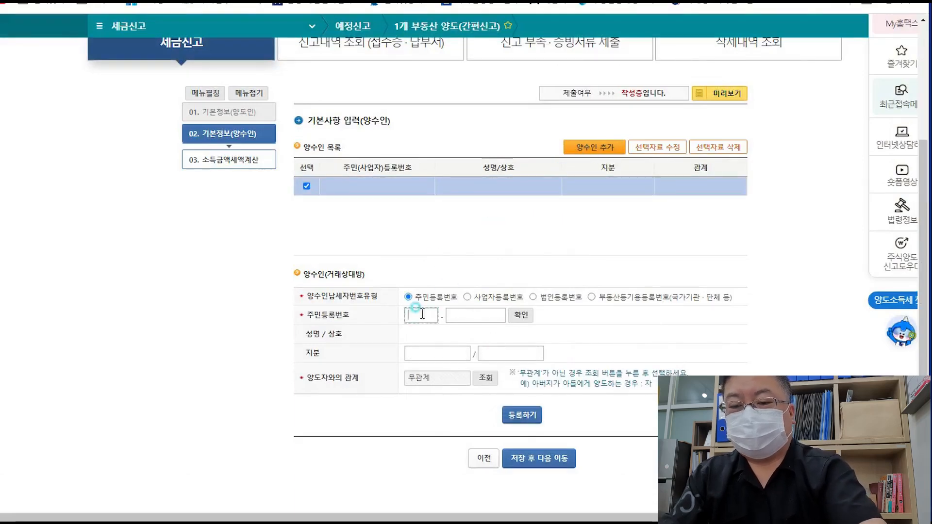
click(417, 311)
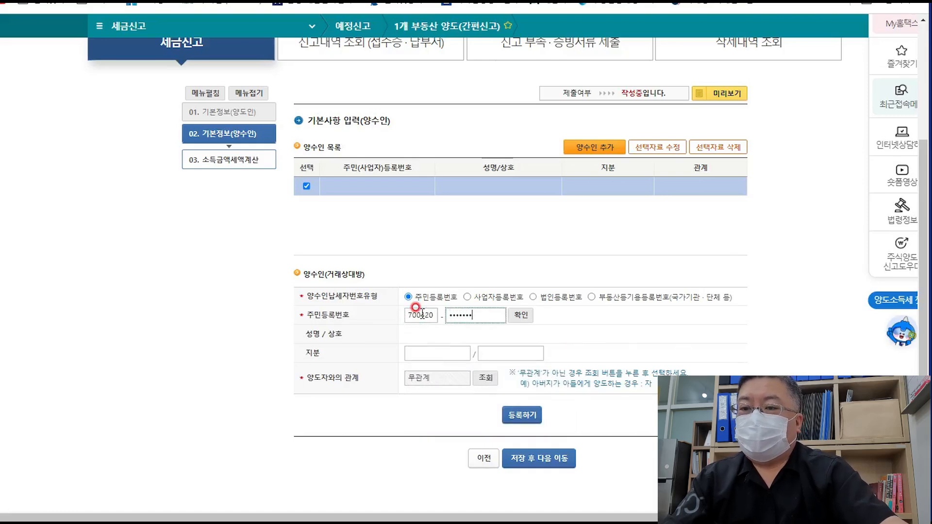
click(521, 315)
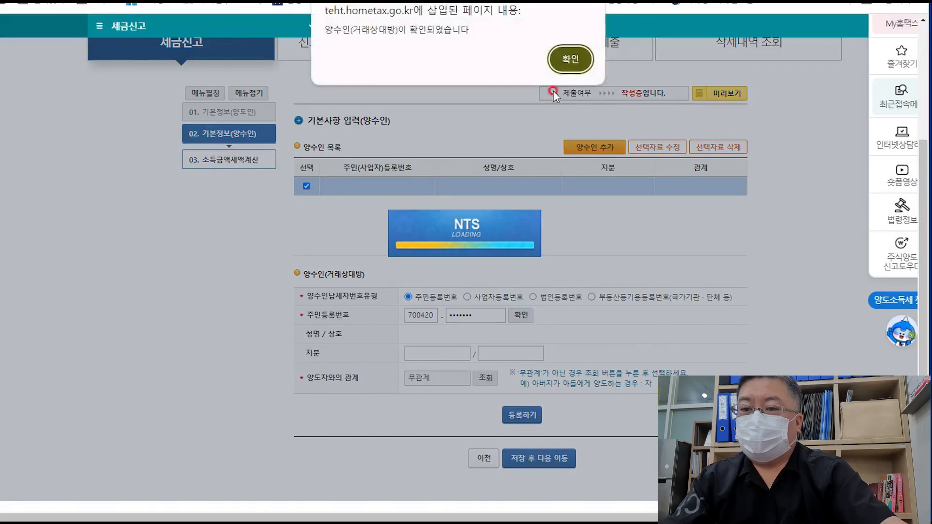
click(570, 59)
- Register the buyer in the list and save, moving on to the 소득금액 및 세액계산 page
click(522, 415)
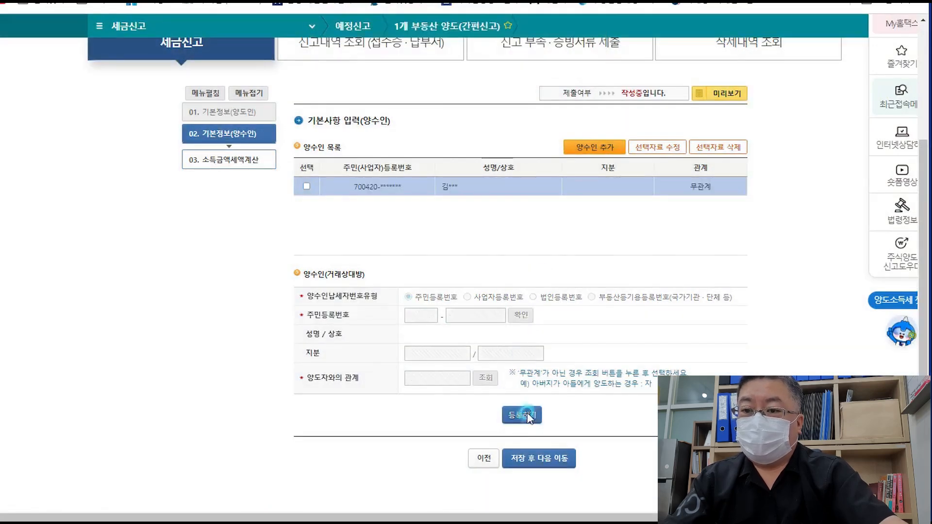
click(551, 461)
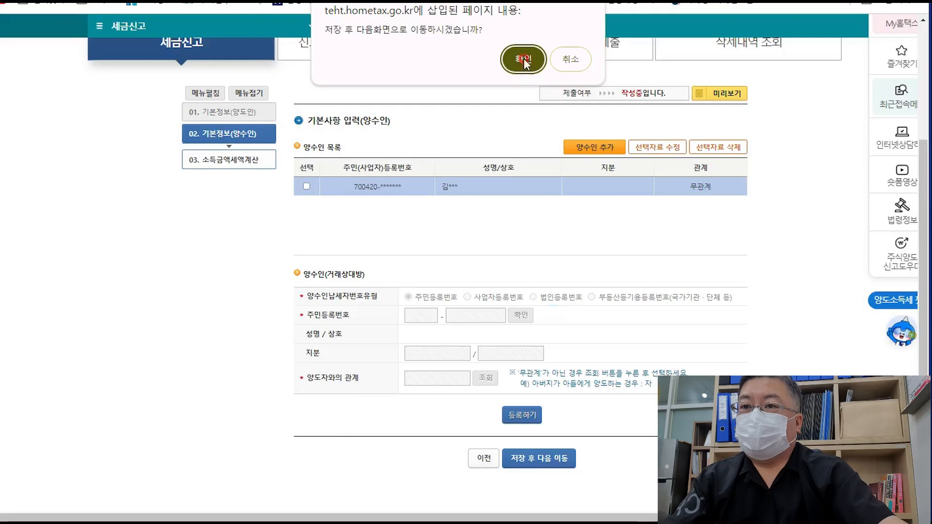
click(523, 58)
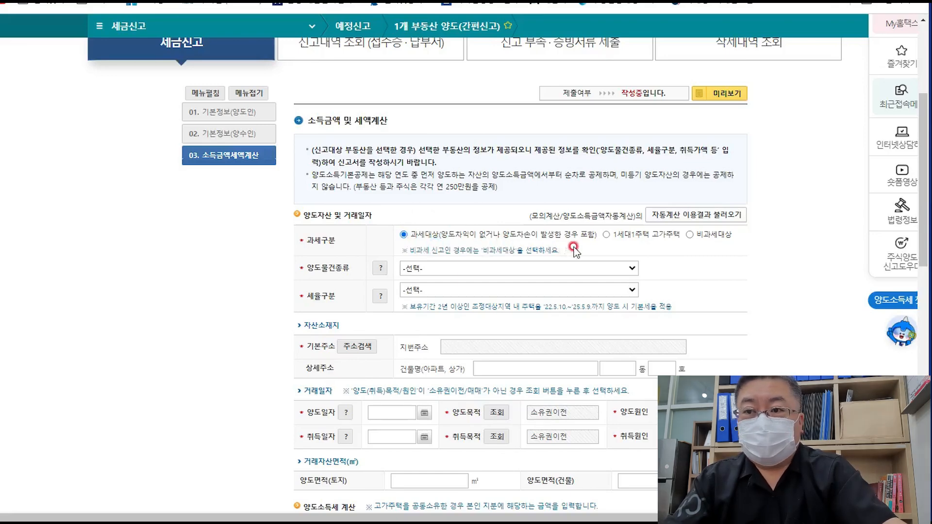
click(615, 270)
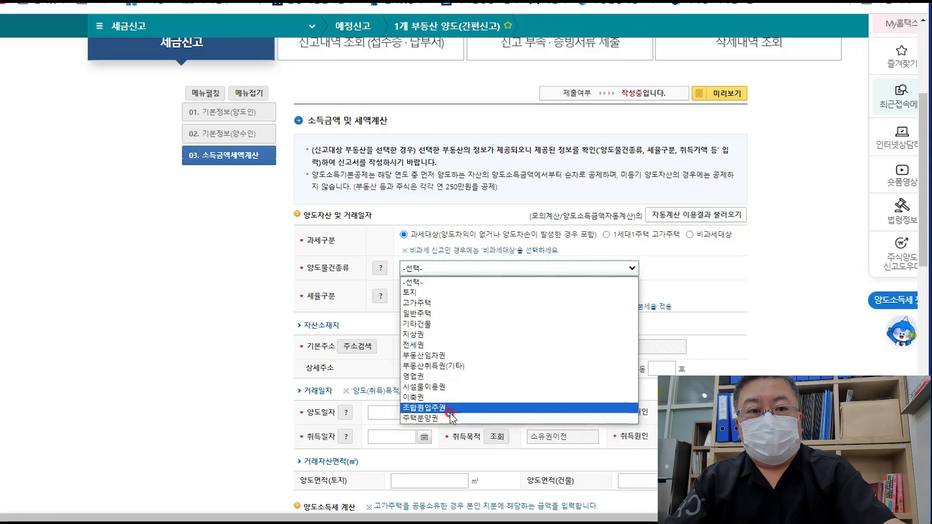
- Set the transferred property type (양도물건종류) to 기타건물
click(442, 324)
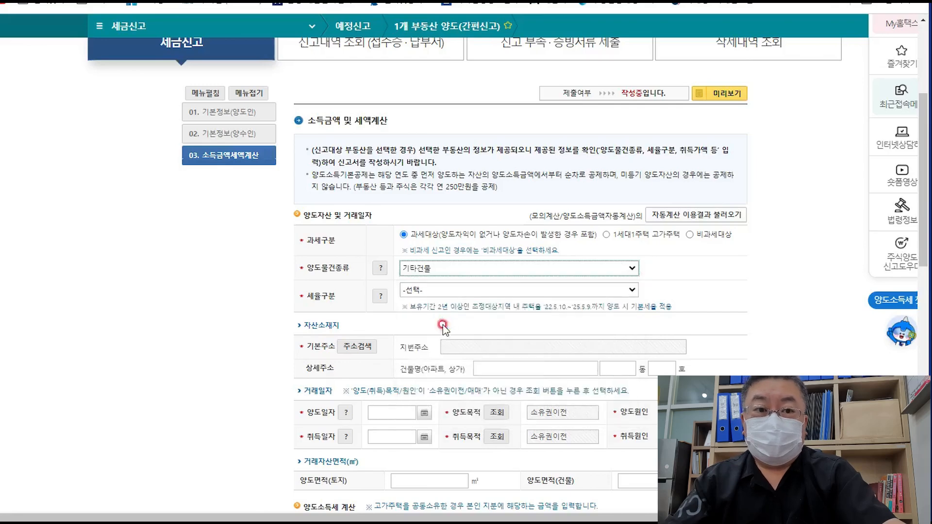
click(631, 290)
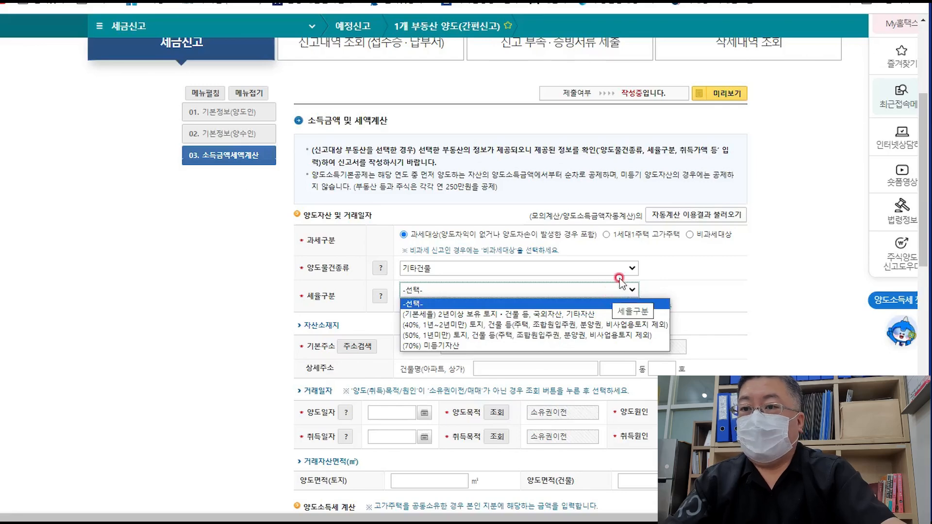
click(626, 267)
click(626, 267)
click(659, 267)
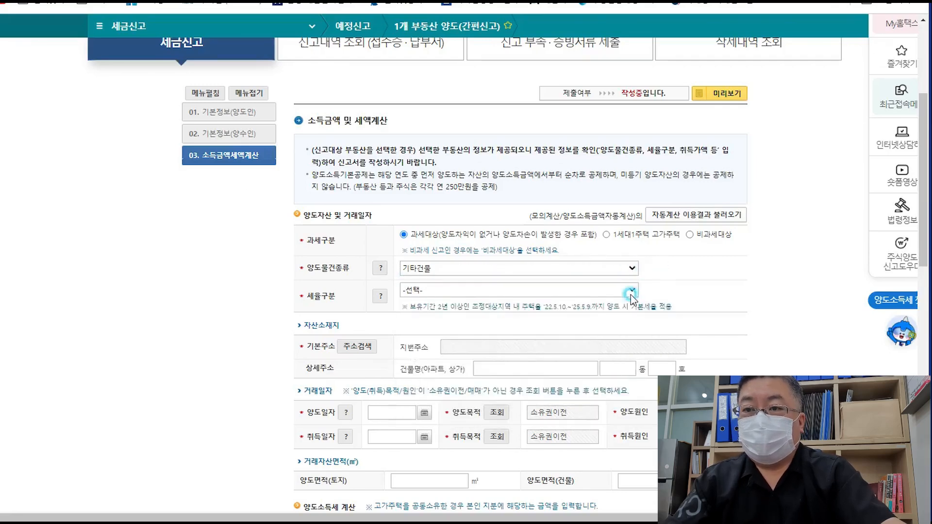
- Review the 세율구분 tax-rate choices and bring up their help explanation
click(630, 292)
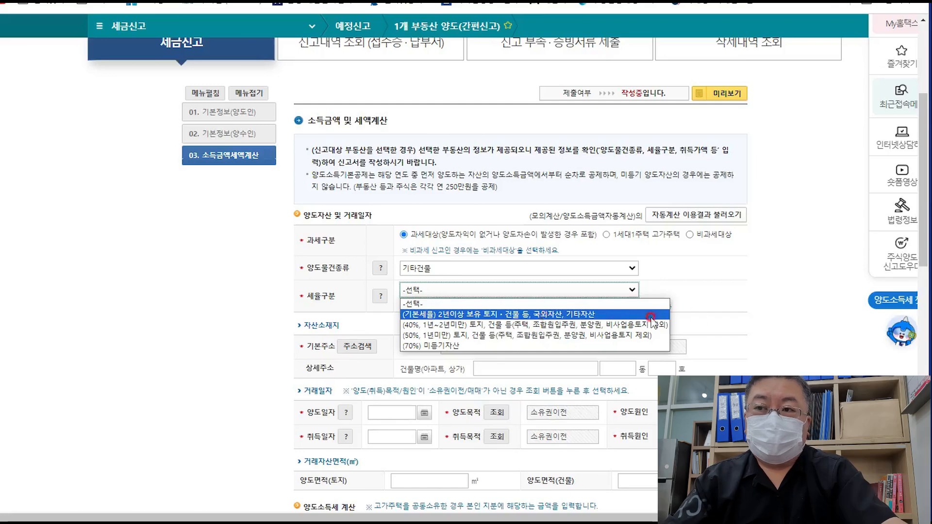
click(720, 308)
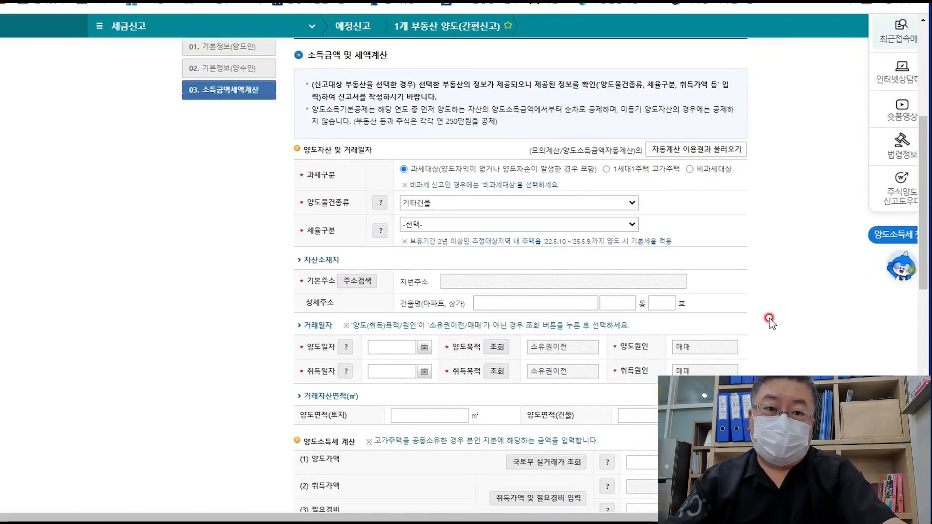
scroll(772, 316, down, 1)
click(381, 231)
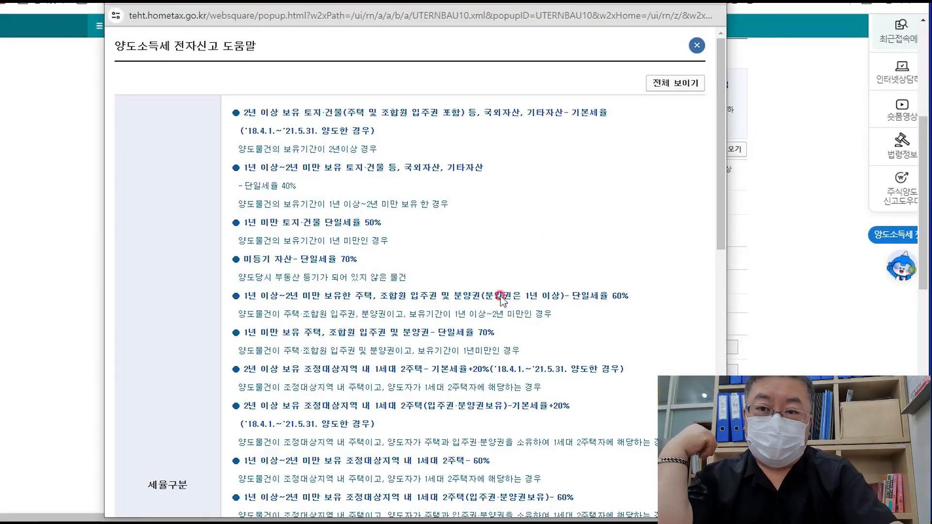
scroll(480, 271, down, 5)
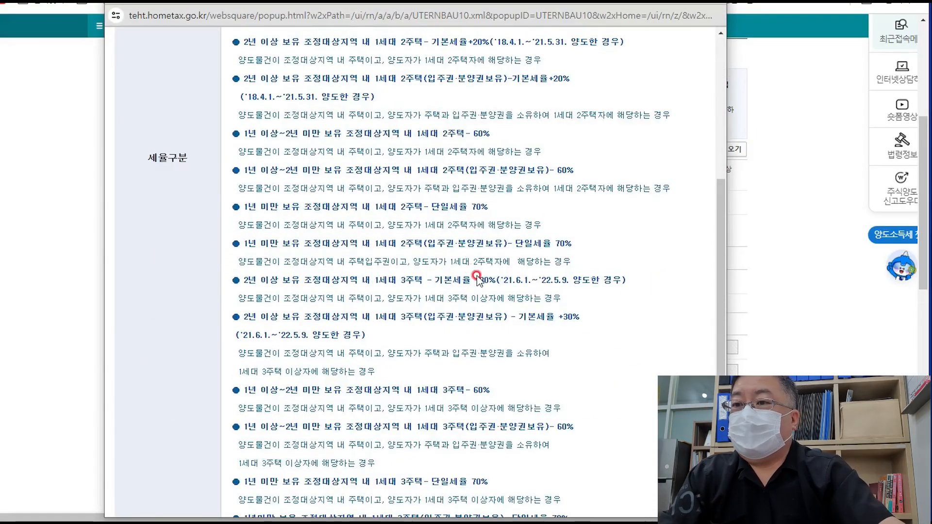
scroll(477, 243, up, 5)
scroll(475, 286, down, 10)
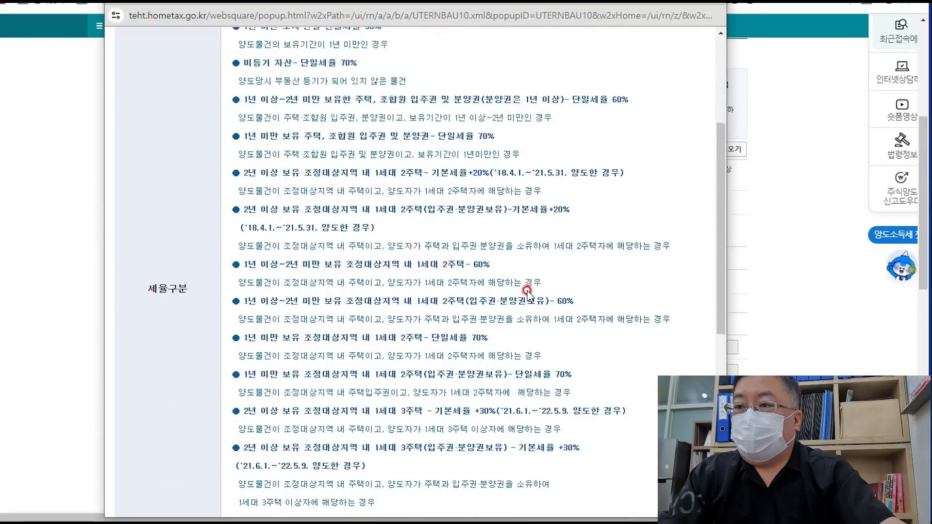
scroll(527, 291, down, 2)
scroll(527, 292, up, 4)
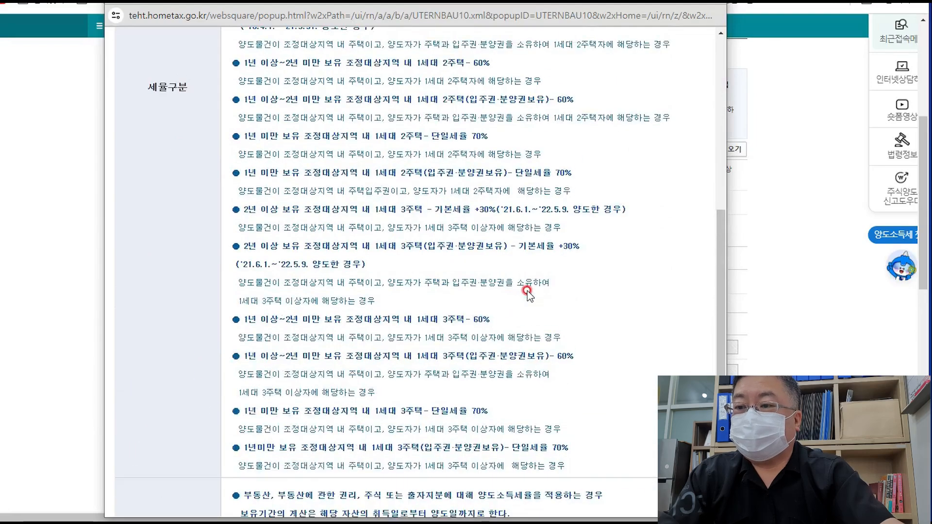
scroll(528, 294, up, 7)
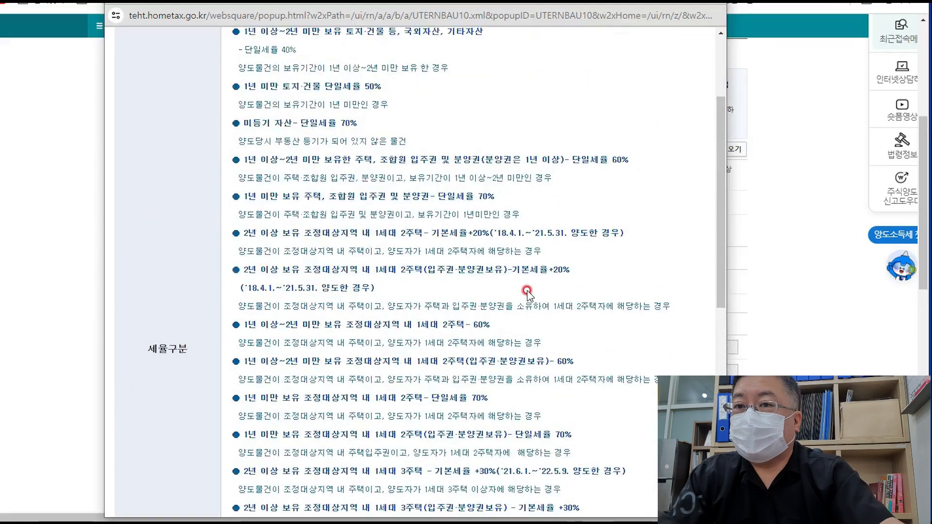
scroll(650, 145, up, 2)
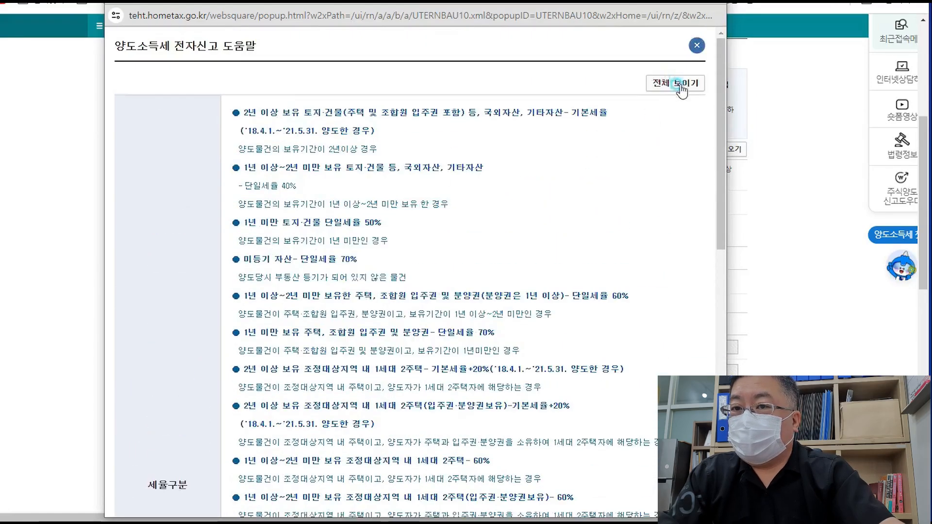
scroll(678, 88, up, 10)
scroll(569, 272, up, 3)
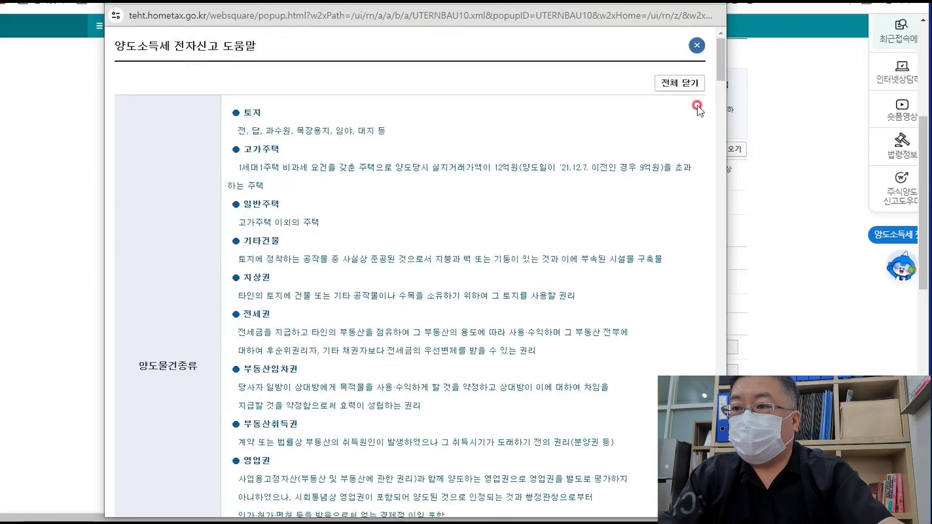
click(674, 82)
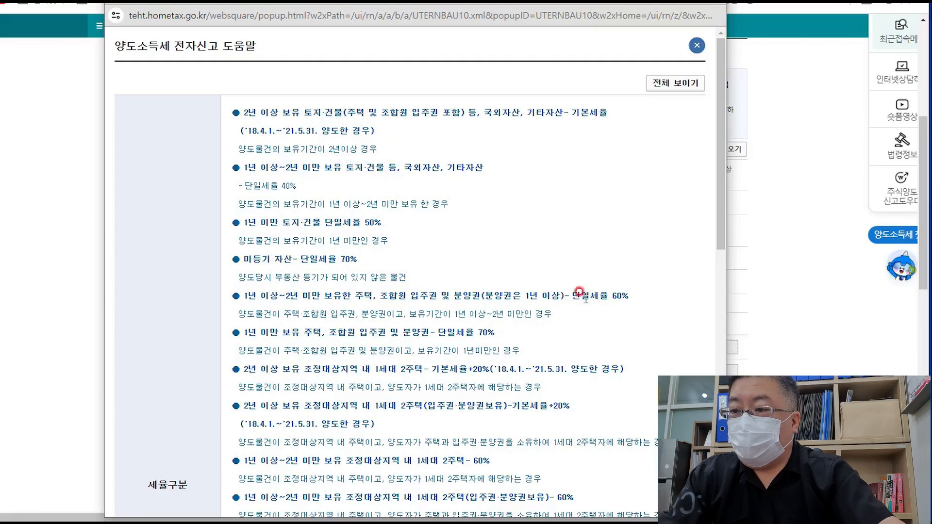
click(717, 2)
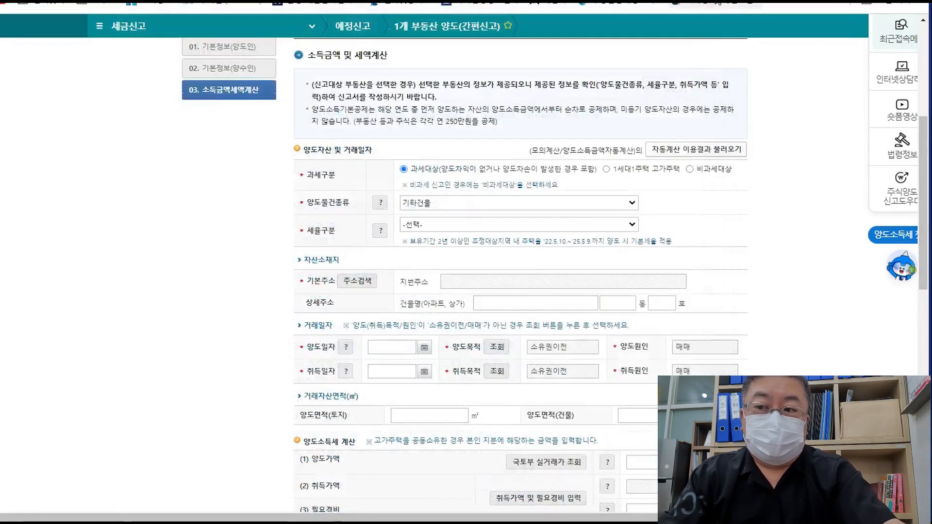
- Choose (기본세율) 2년이상 보유 토지·건물 등 as the 세율구분
click(631, 226)
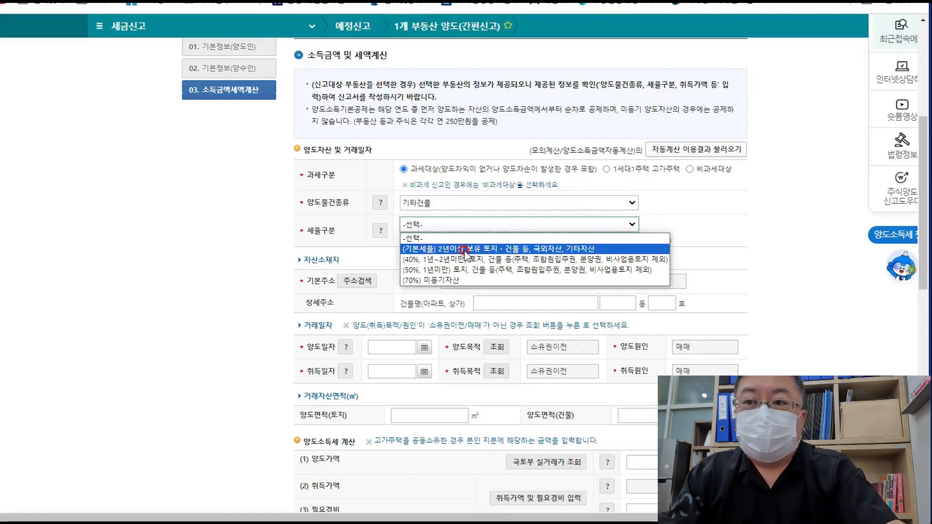
click(464, 249)
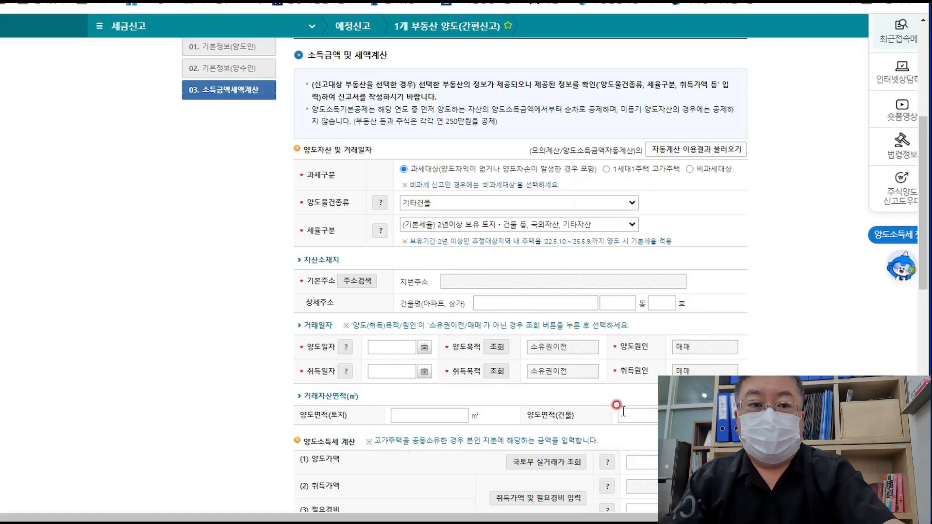
click(363, 281)
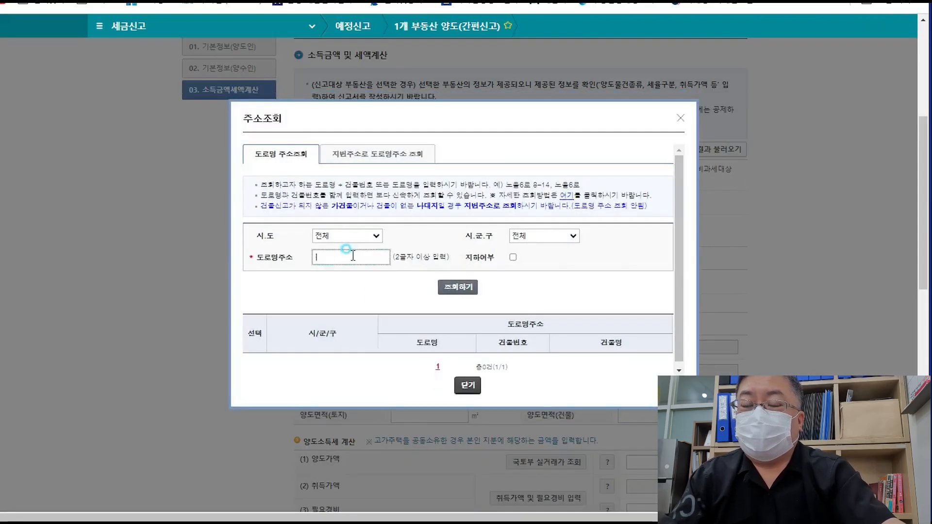
click(349, 237)
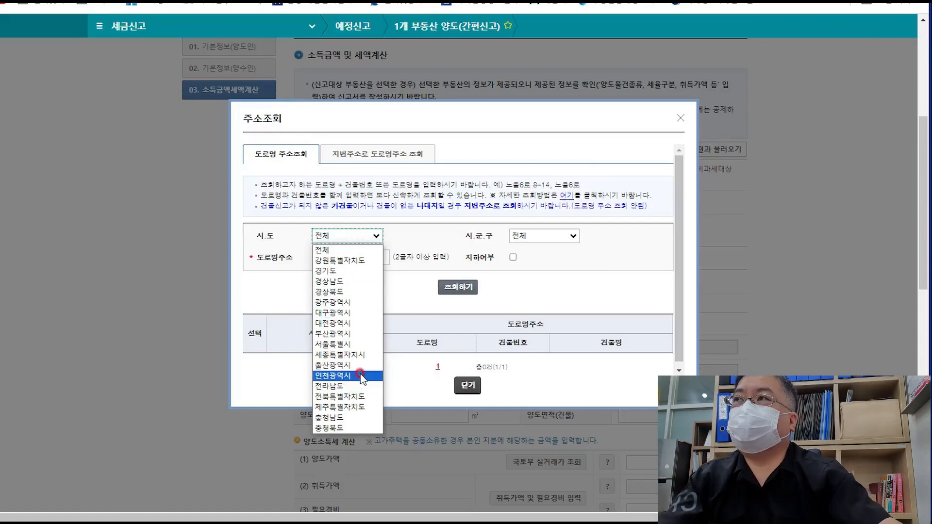
click(357, 375)
click(526, 235)
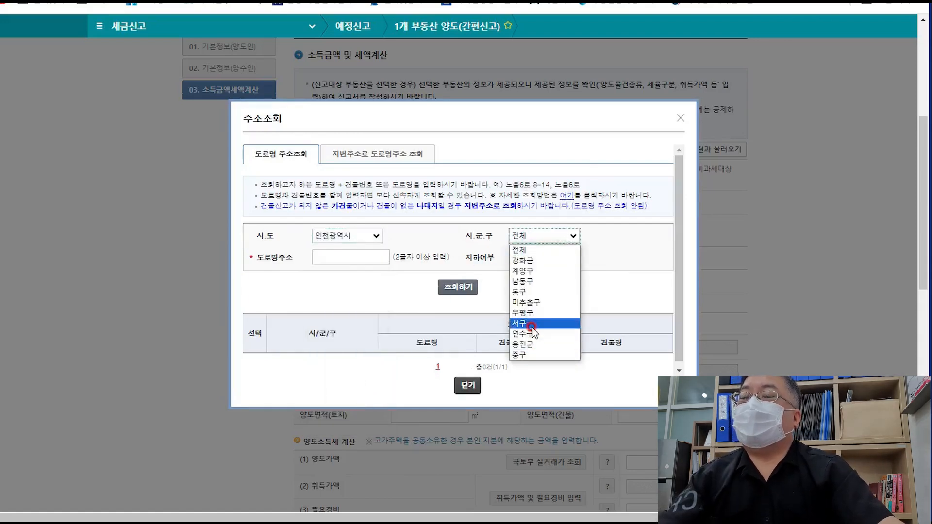
click(523, 322)
click(325, 255)
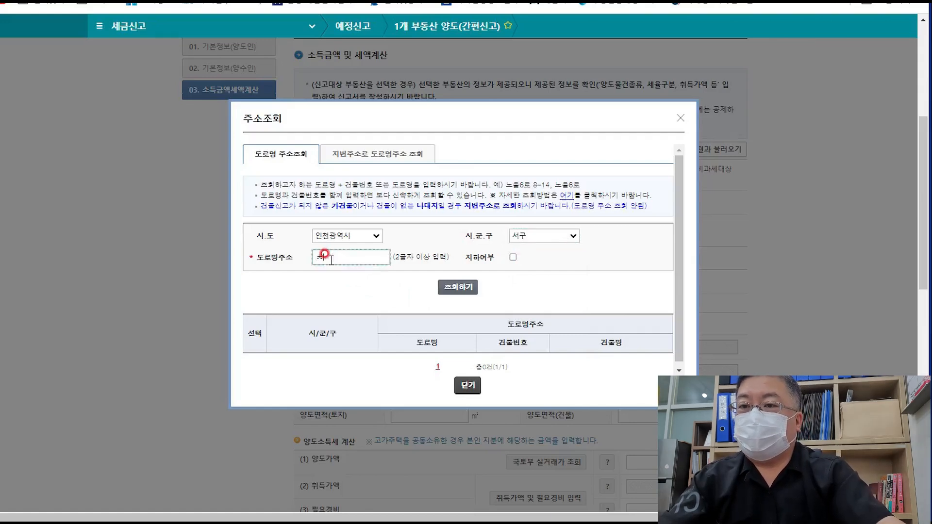
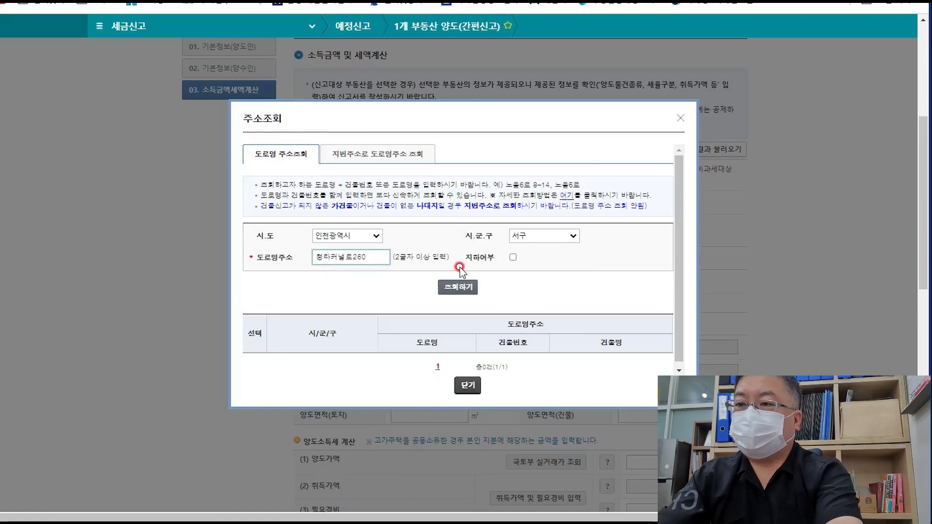
click(457, 286)
scroll(499, 295, down, 2)
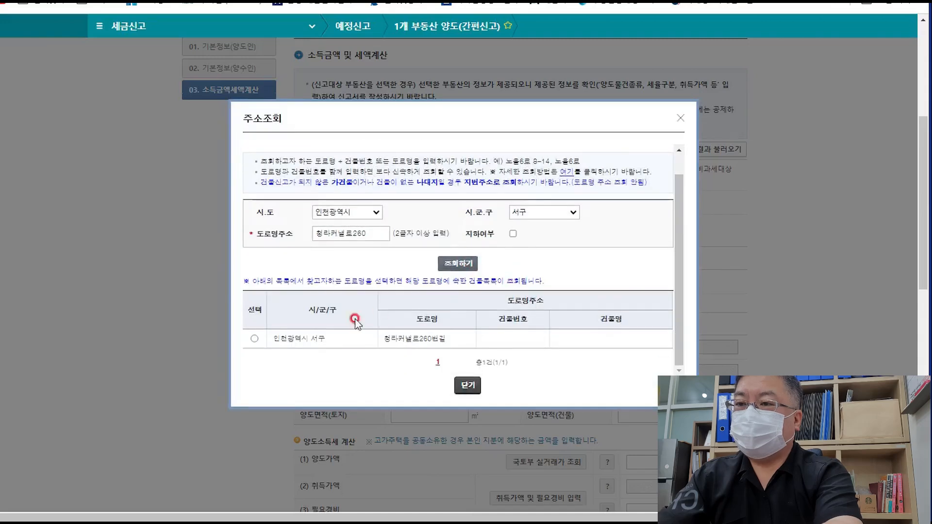
click(254, 338)
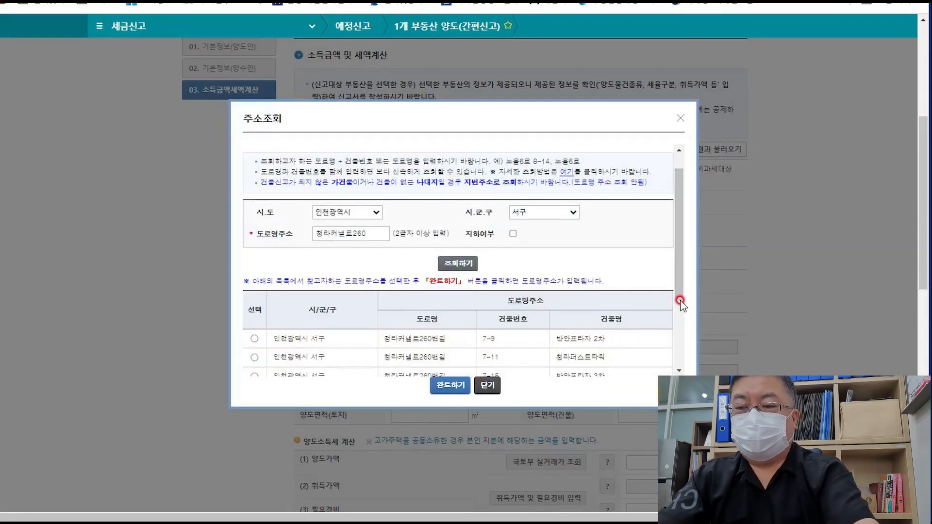
drag(678, 298, 681, 366)
click(254, 338)
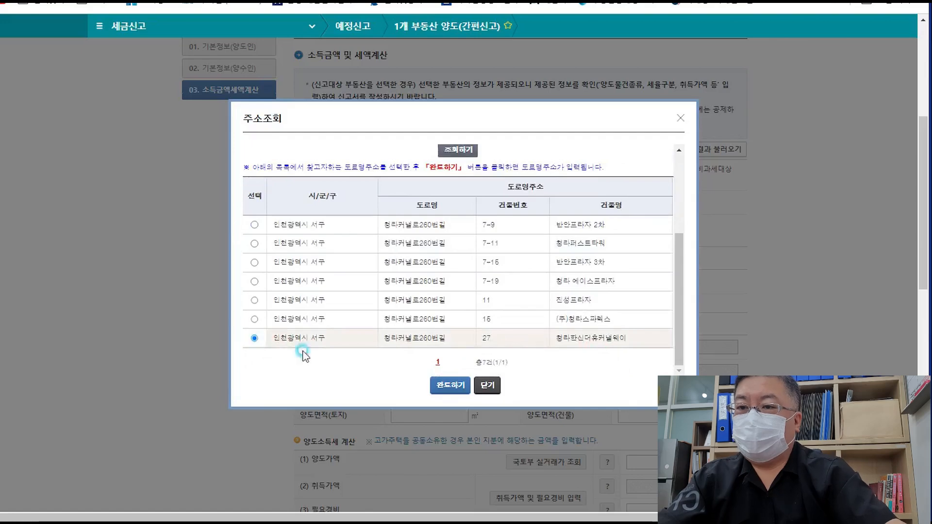
click(447, 386)
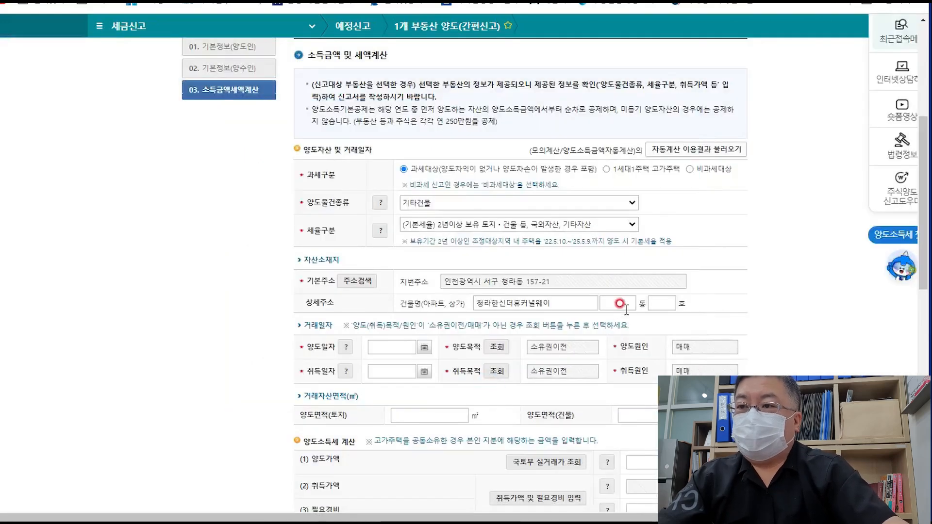
- Enter 에이 as the building's 동
click(620, 301)
text(에이)
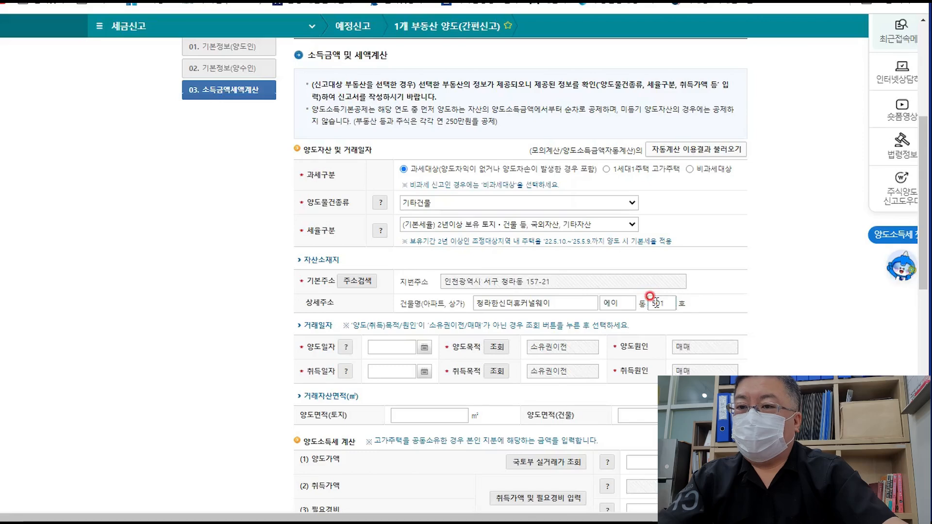
click(422, 348)
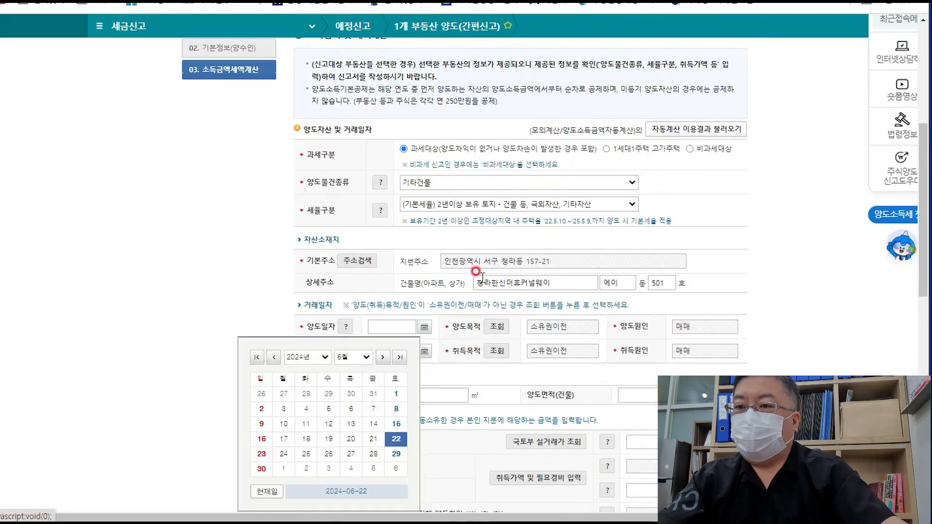
- Set 양도일자 to 2024-06-22 and 취득일자 to 2020-06-01
click(396, 439)
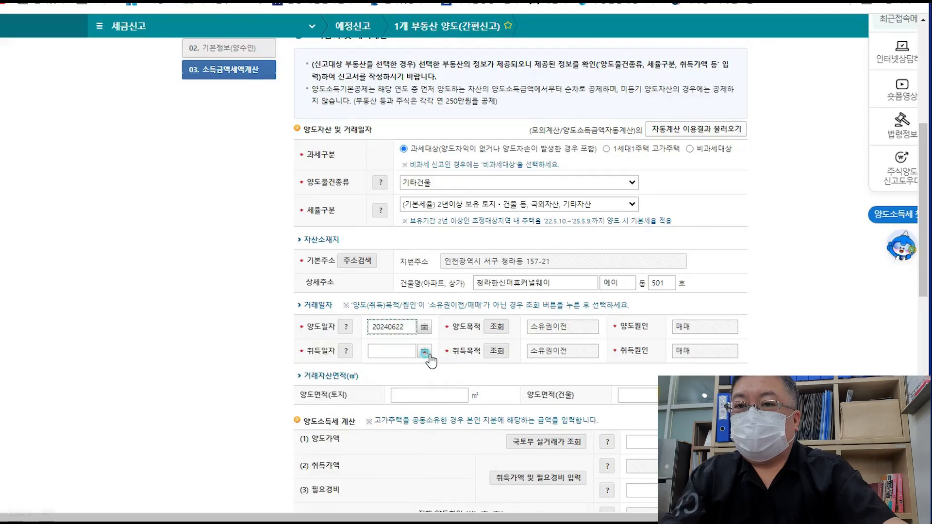
click(424, 351)
click(321, 357)
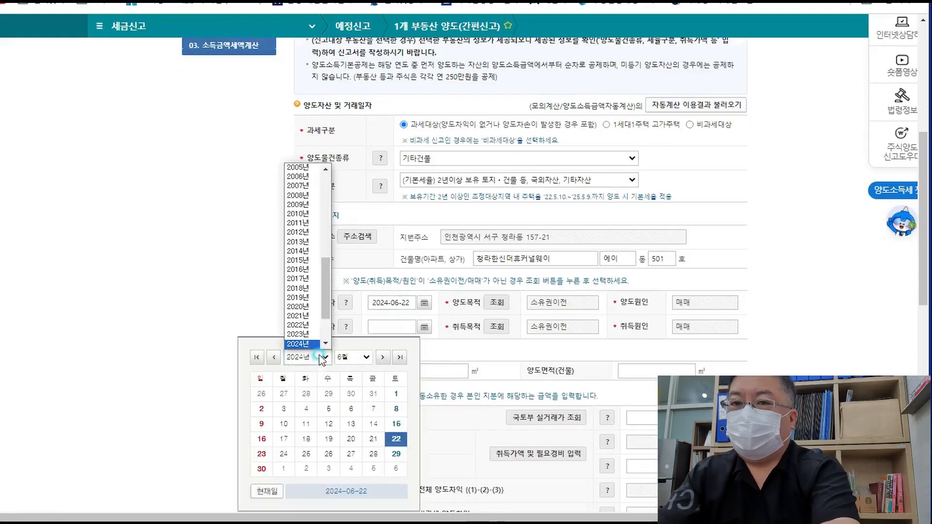
click(298, 316)
click(309, 395)
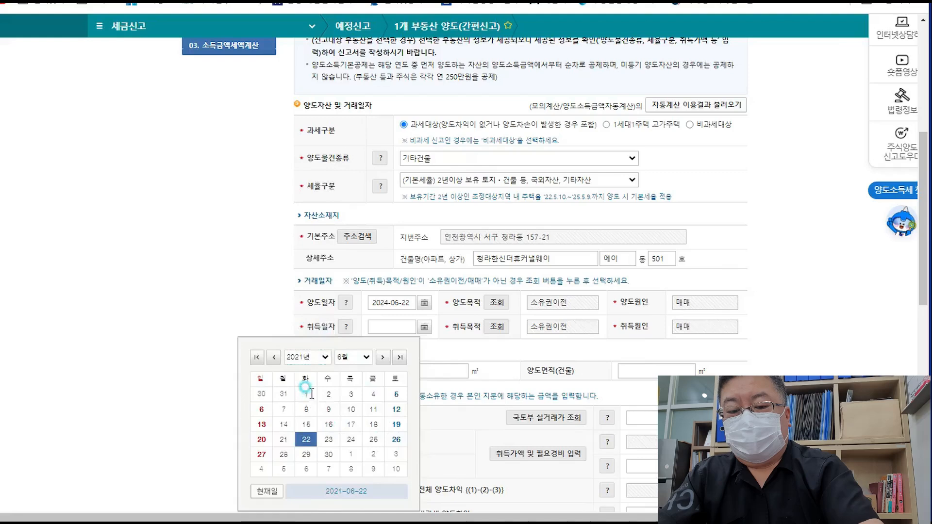
scroll(775, 363, down, 1)
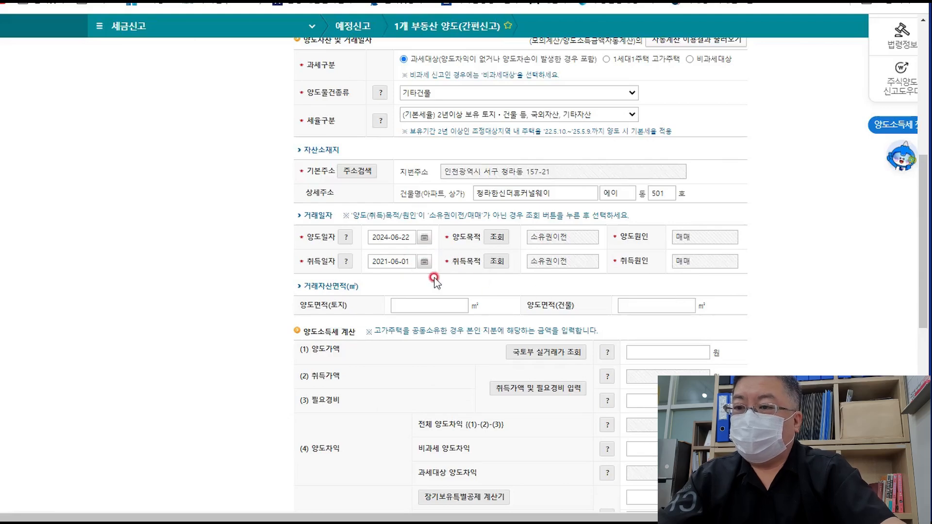
click(424, 263)
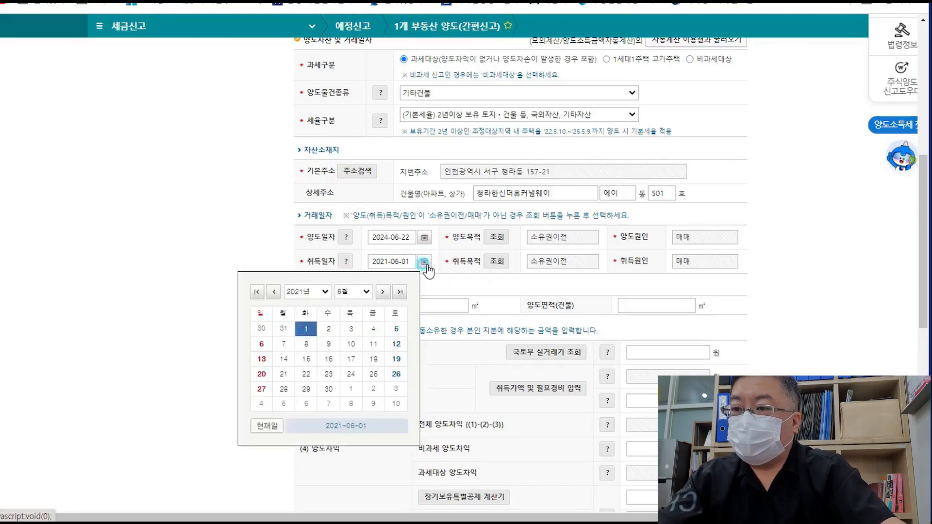
click(308, 291)
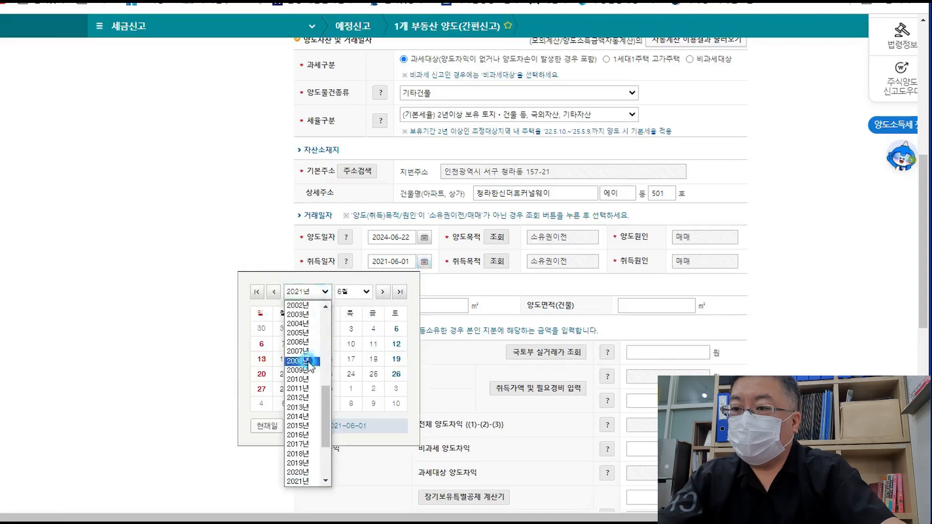
click(303, 472)
click(282, 328)
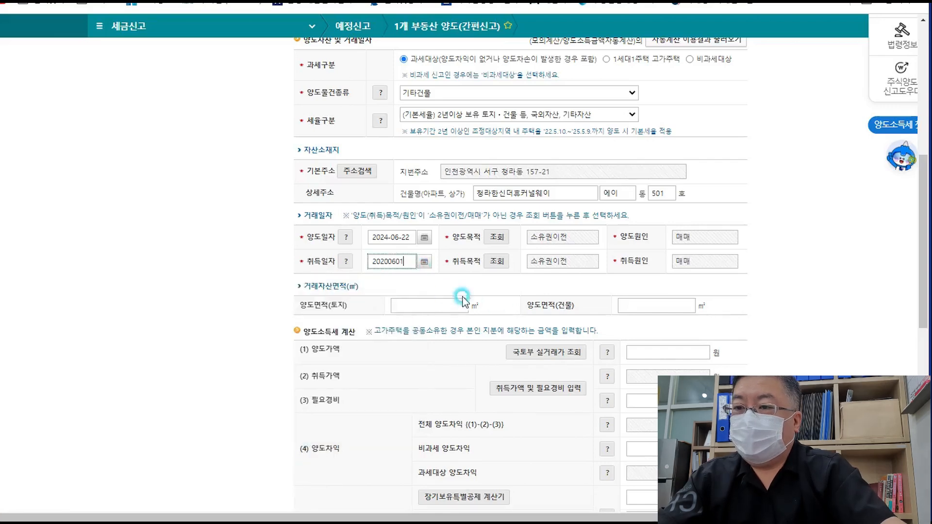
click(730, 275)
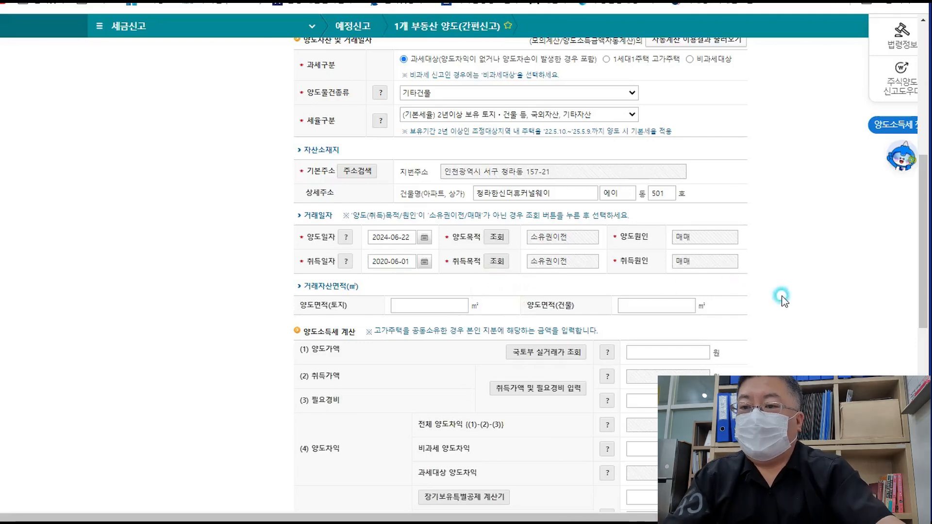
- Enter transferred areas of 7 m² land and 51 m² building
scroll(457, 297, down, 1)
click(416, 239)
text(7)
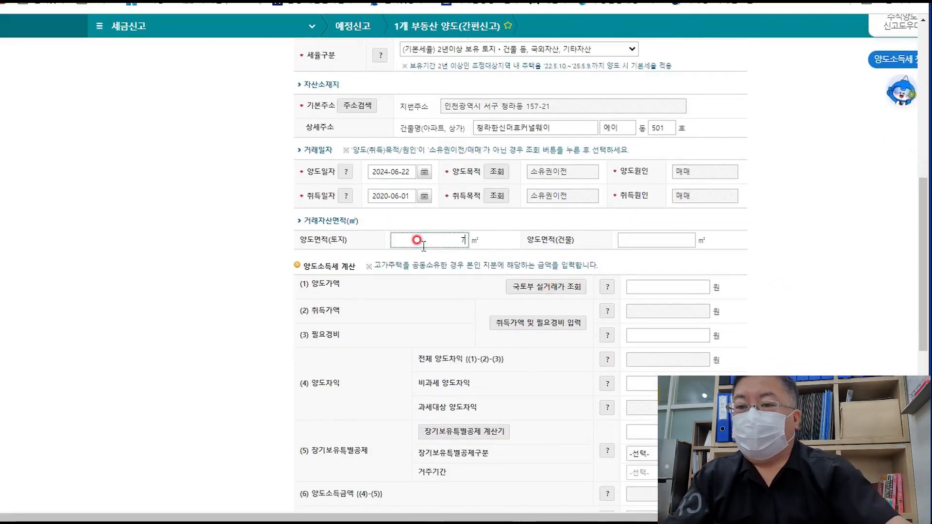
click(645, 238)
text(51)
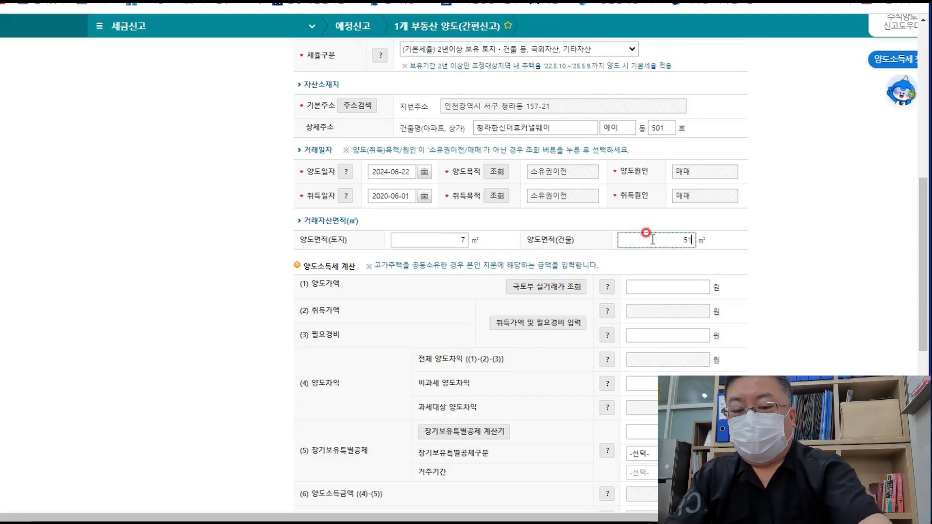
click(745, 284)
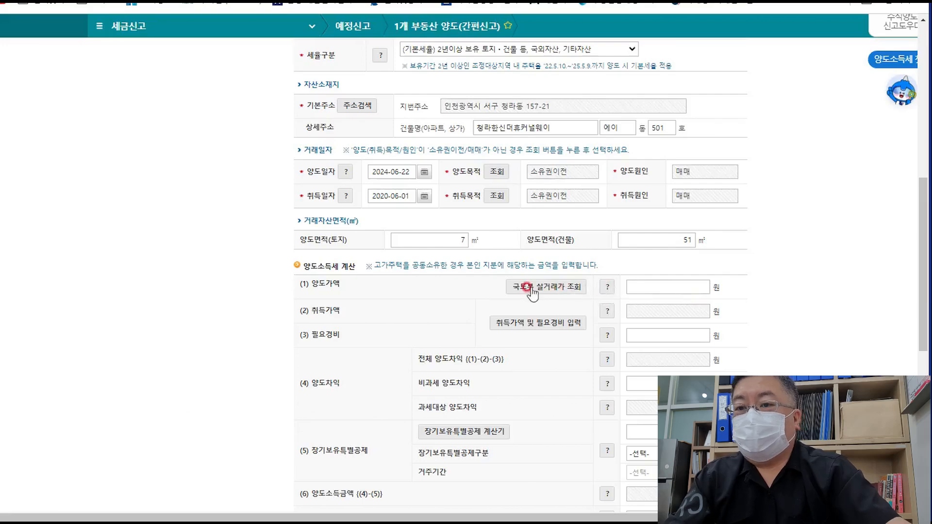
- Enter the 300,000,000-won 양도가액 transfer price
click(706, 290)
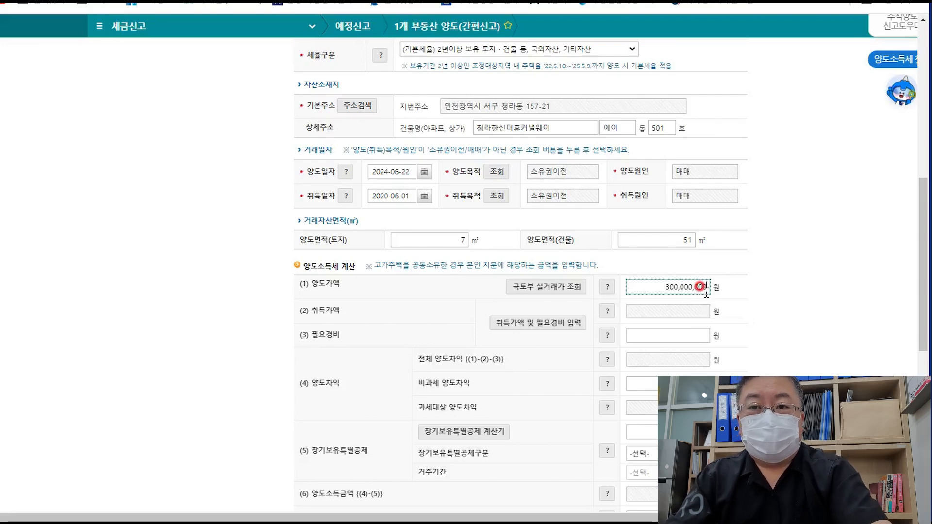
scroll(706, 292, down, 1)
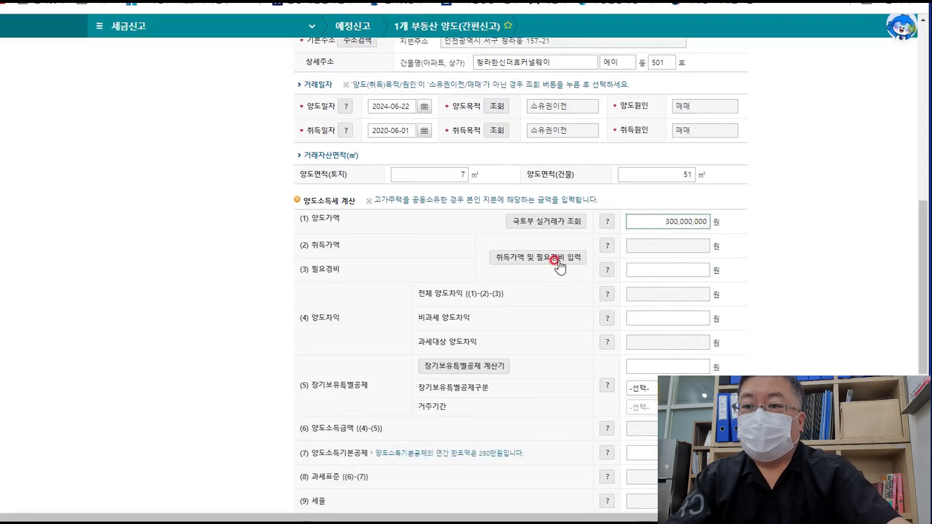
click(560, 260)
- Register a 매입가액 purchase-price line of 250,000,000 won
click(524, 258)
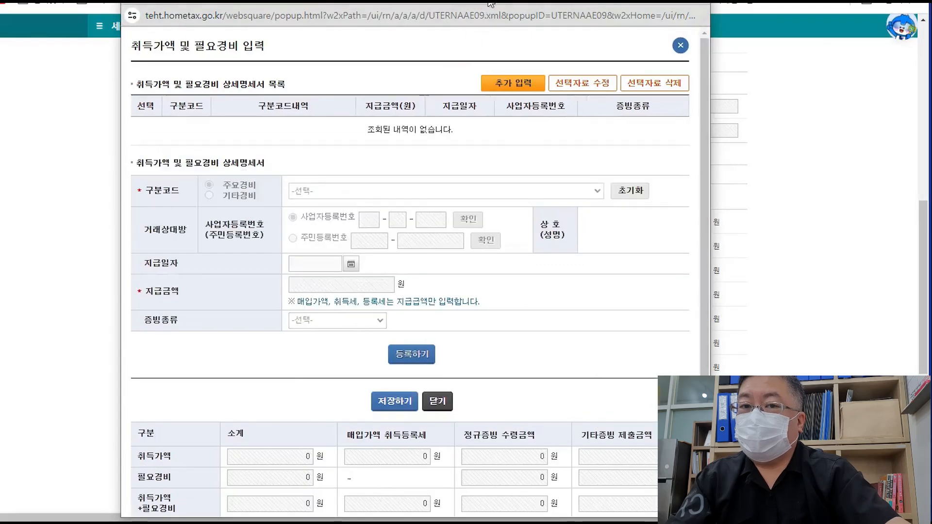
click(509, 83)
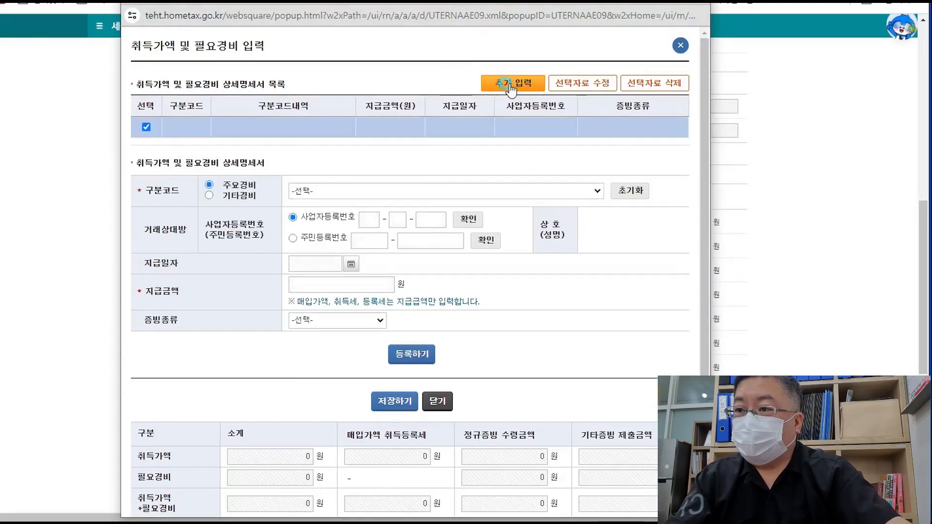
click(360, 191)
click(310, 214)
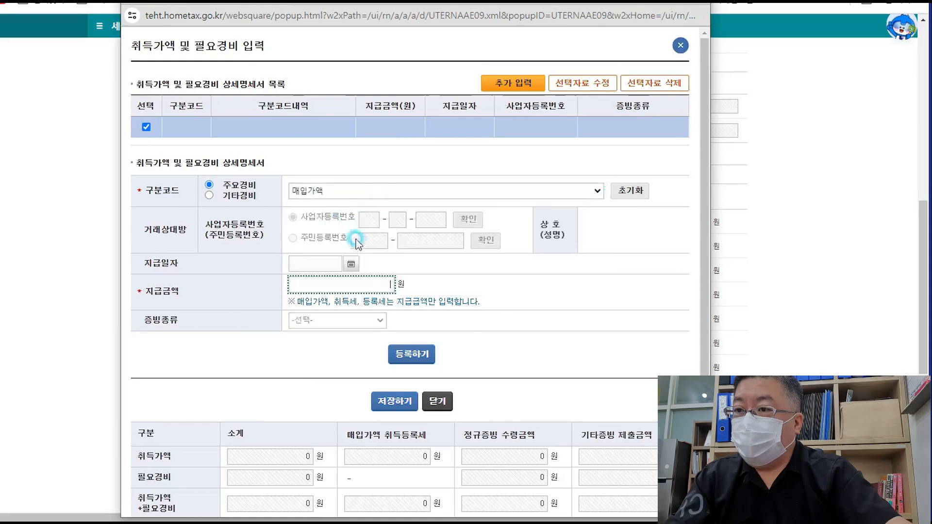
click(334, 273)
text(25)
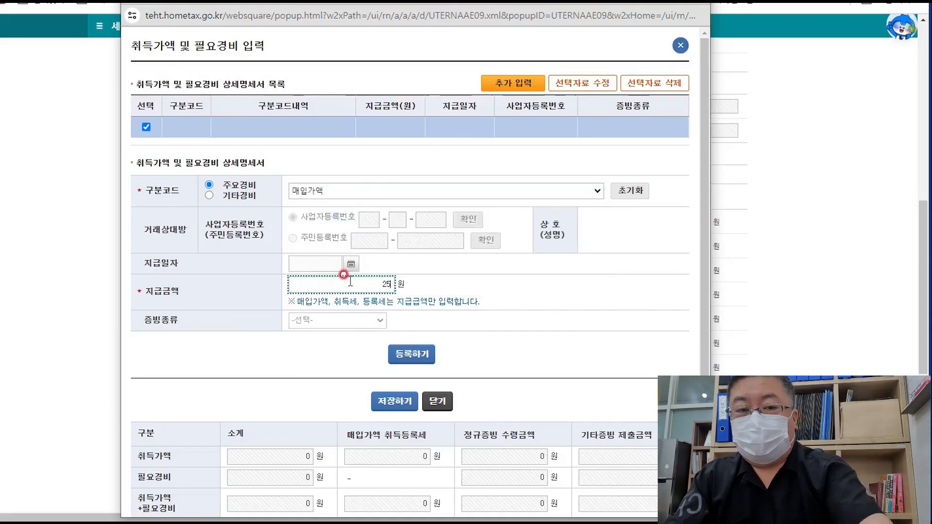
text(0,000,000)
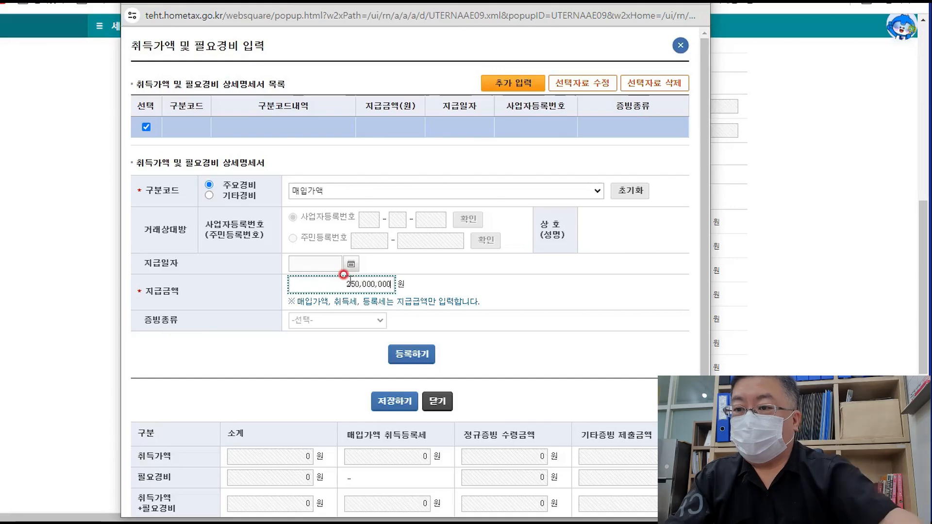
click(411, 354)
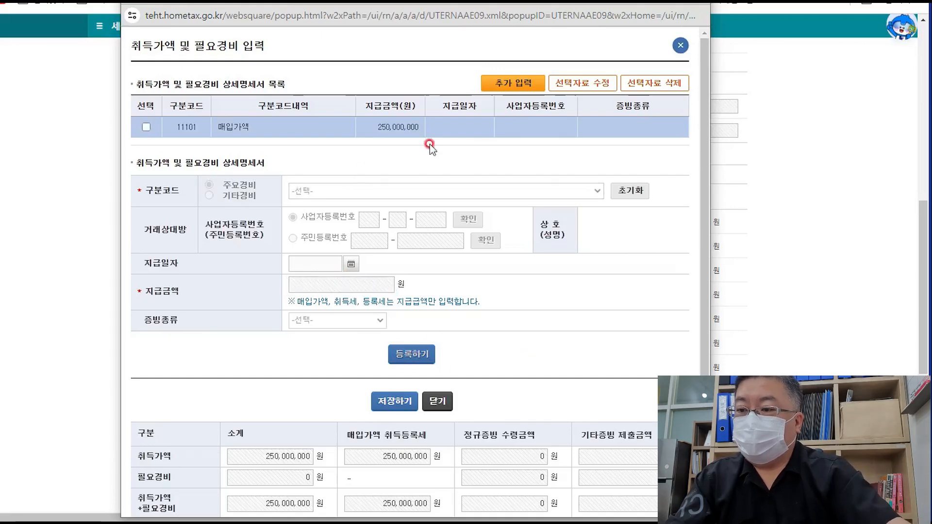
- Add a 취득중개수수료 line and look up the broker by business registration number
click(517, 89)
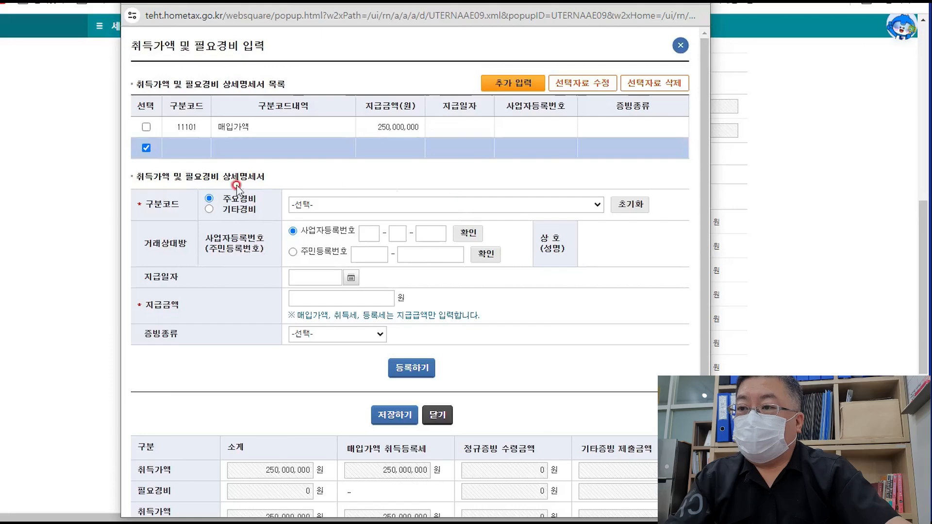
click(399, 204)
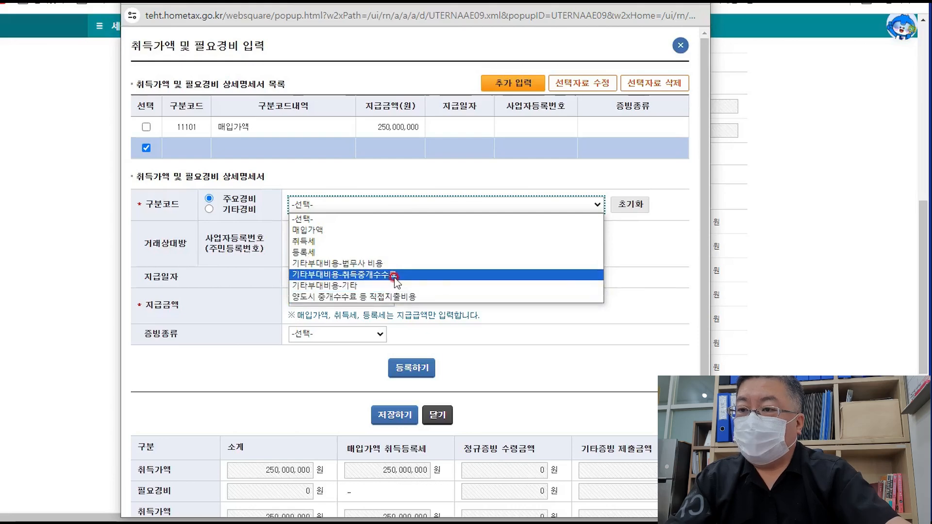
click(395, 275)
click(371, 235)
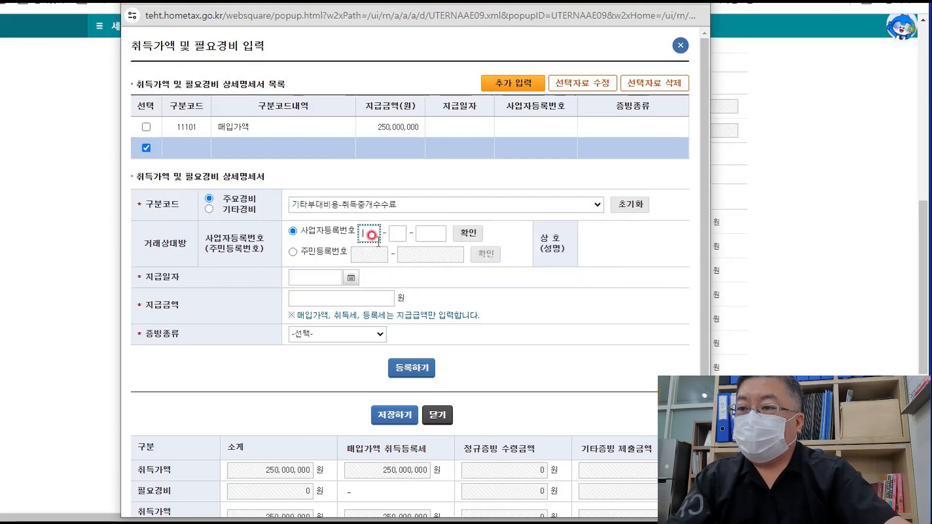
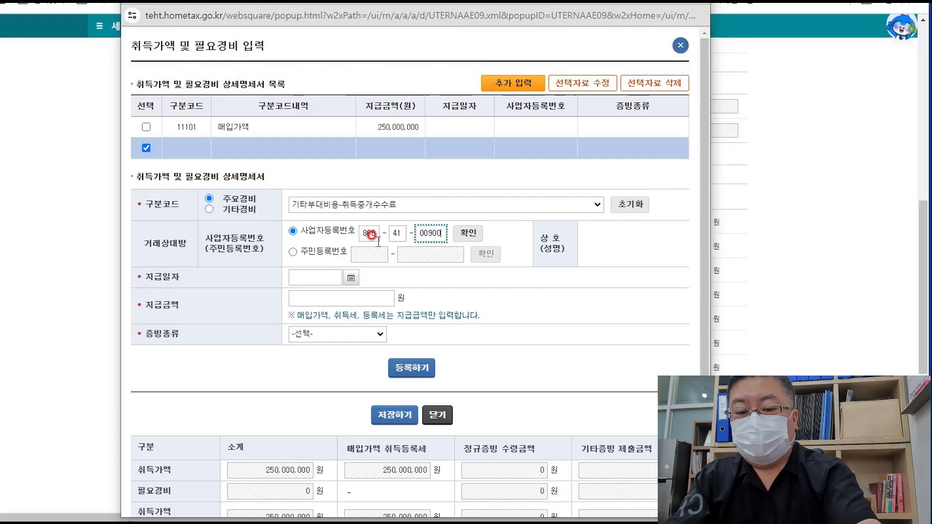
click(469, 234)
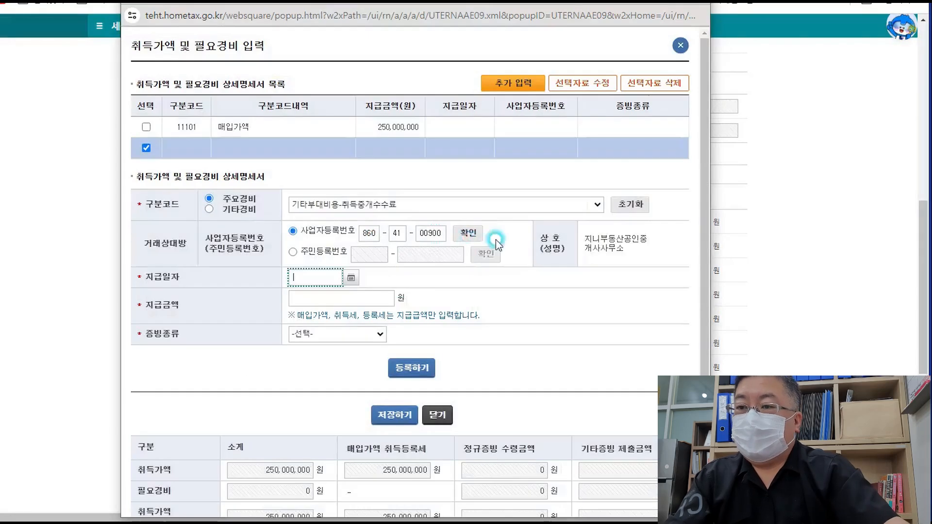
- Give the fee payment date 2024-06-22, amount 2,000,000 and 현금영수증 proof, then register it
click(351, 278)
click(319, 400)
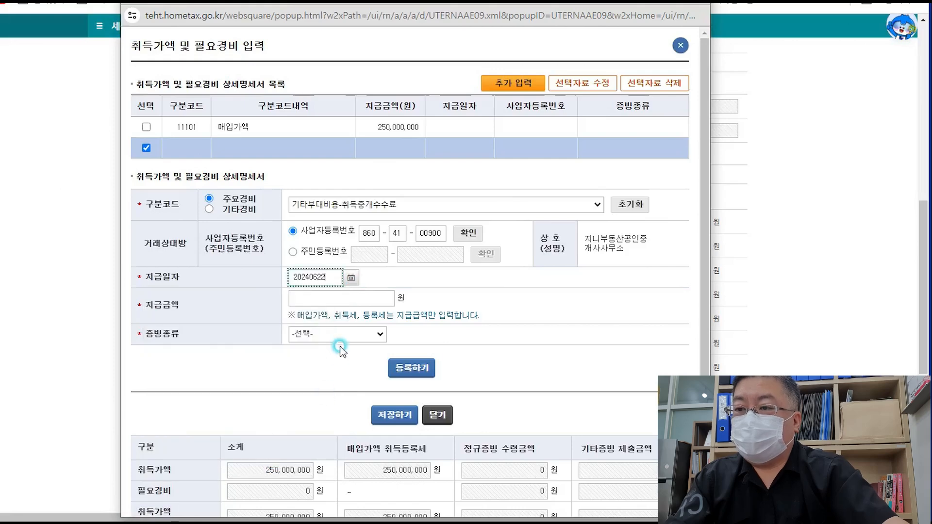
click(359, 298)
text(2,)
text(000)
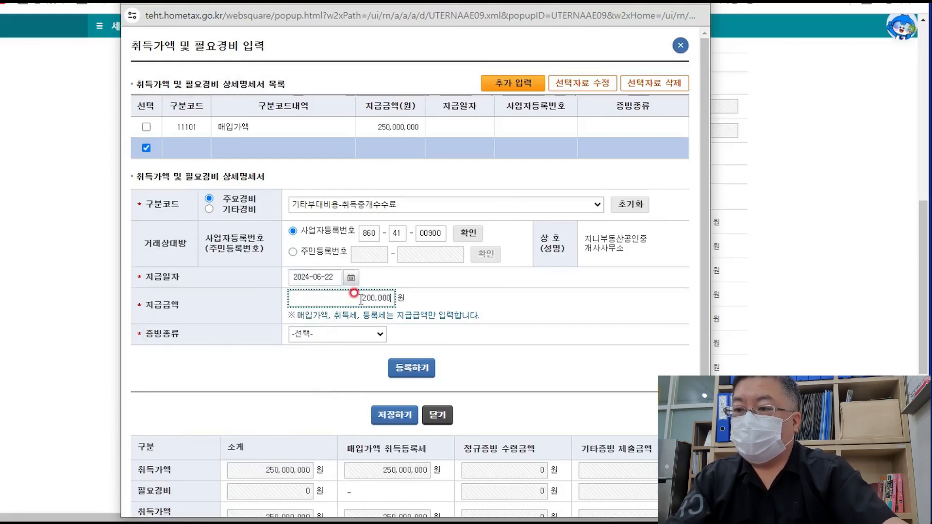
text(,000)
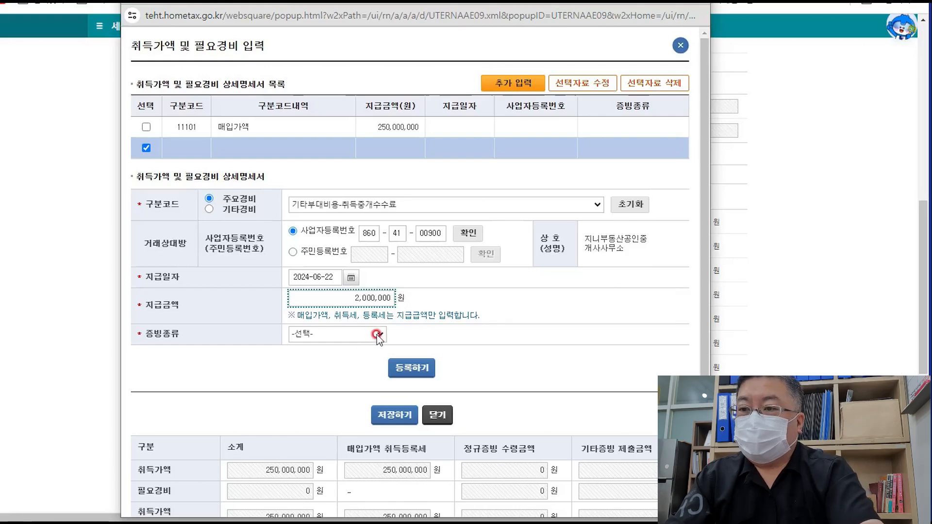
click(377, 335)
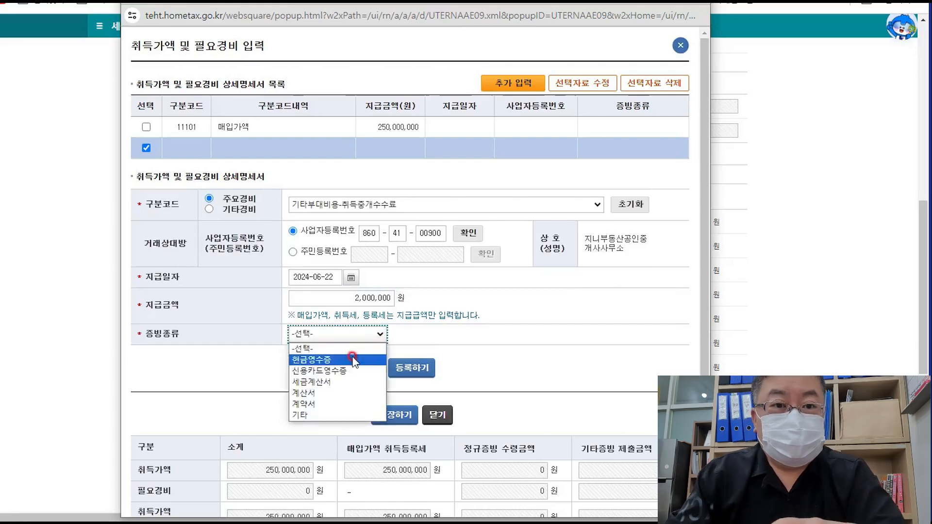
click(353, 360)
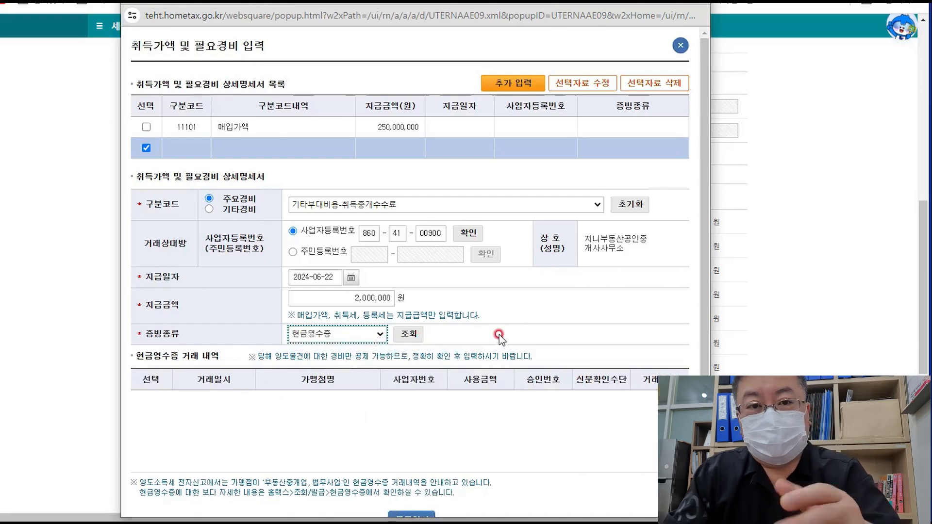
scroll(483, 333, down, 2)
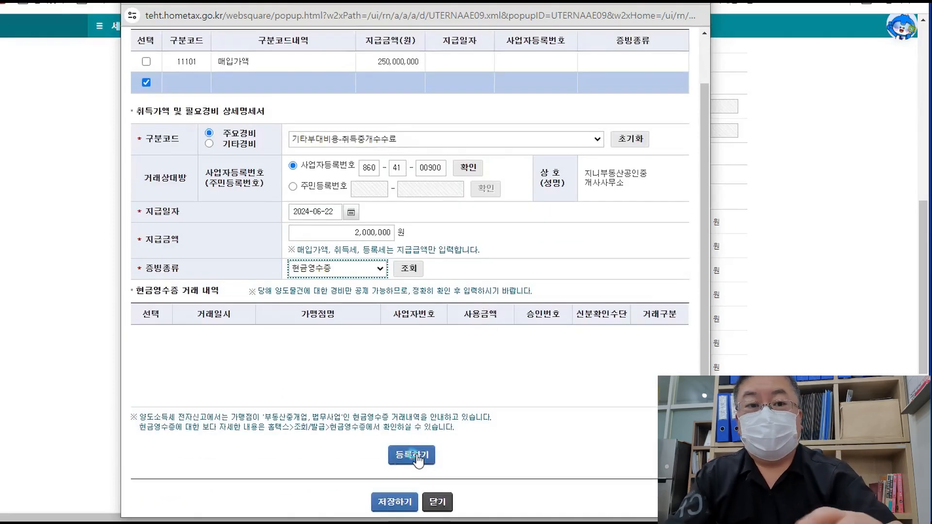
click(411, 454)
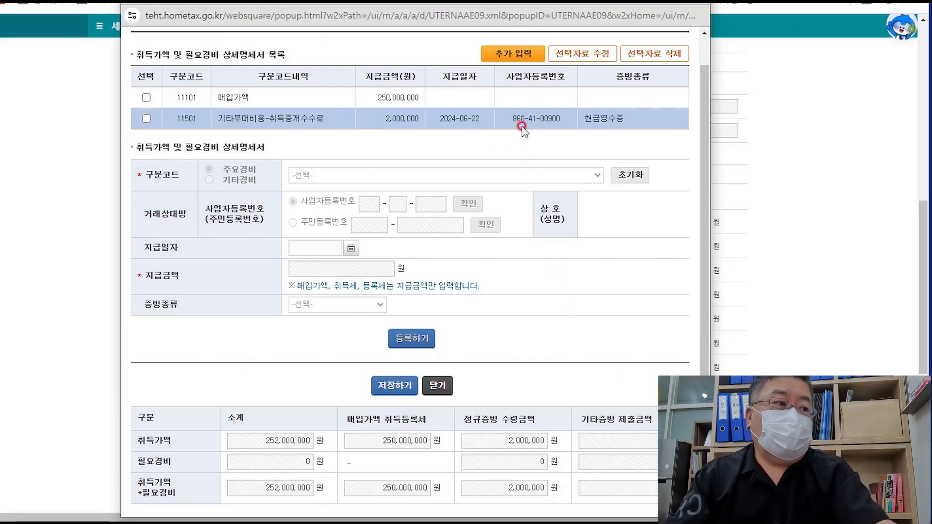
drag(703, 252, 702, 224)
- Start a third expense entry classified as 기타경비 and list its expense codes
click(517, 70)
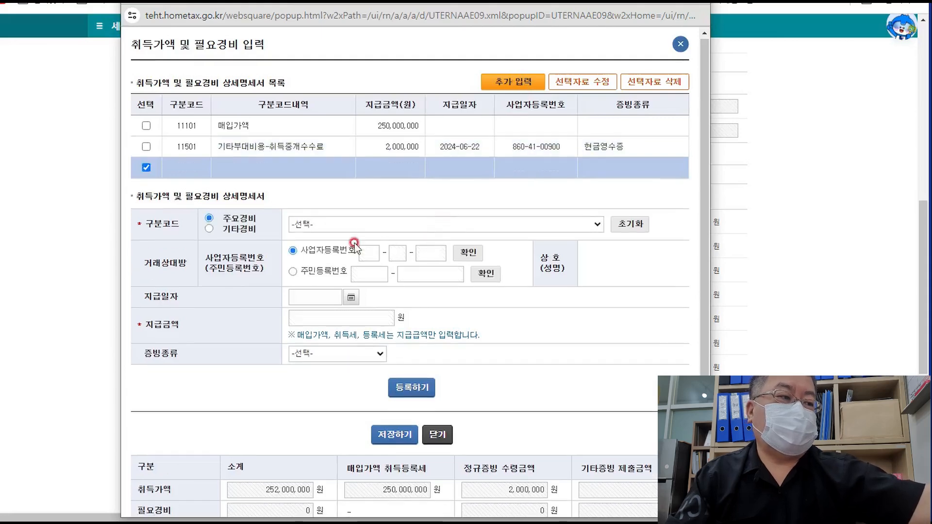
click(209, 228)
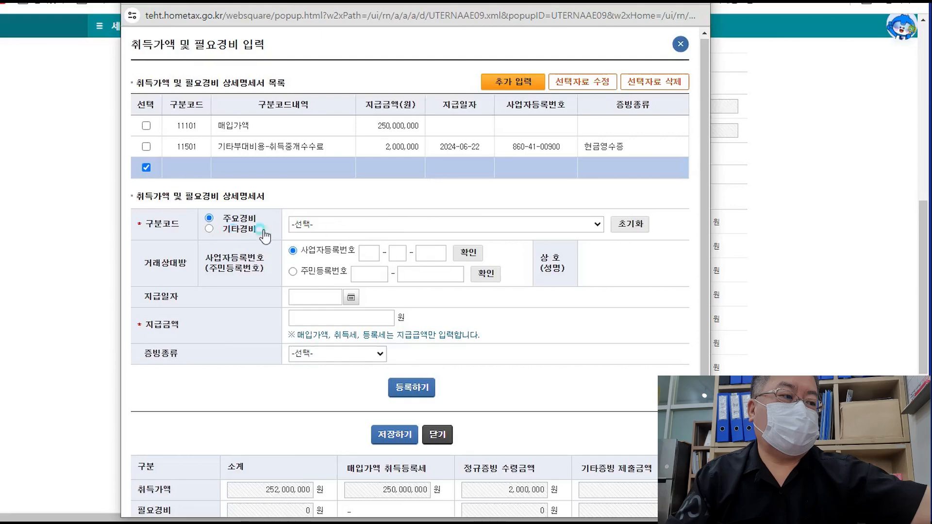
click(375, 222)
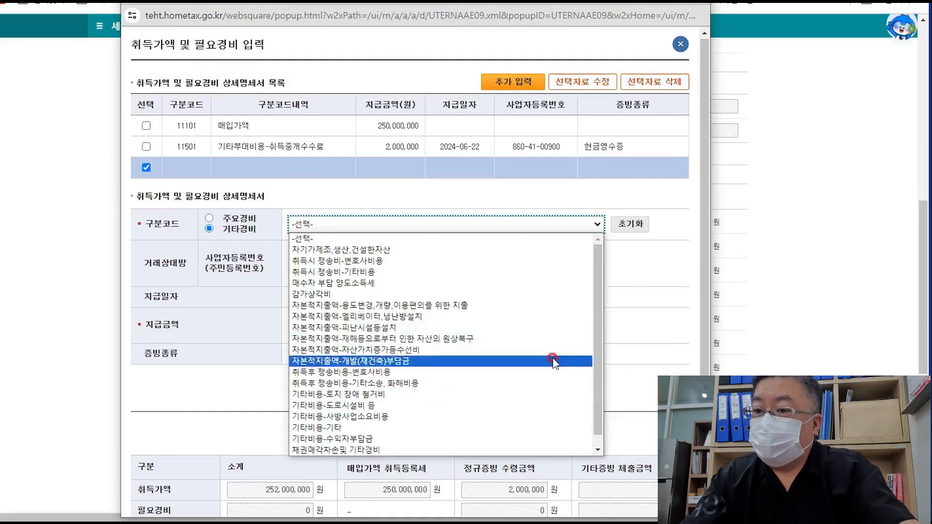
- Set the third entry's 구분코드 to 기타비용-기타
click(641, 291)
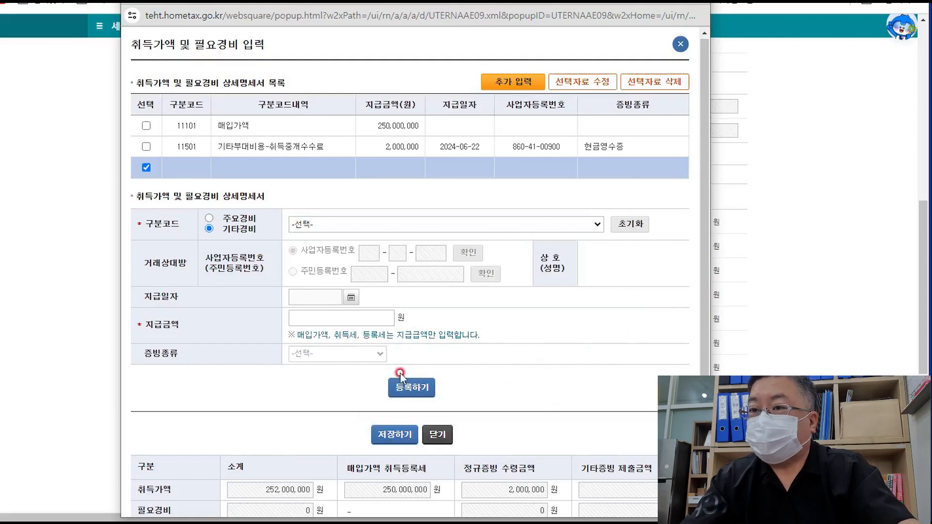
scroll(491, 381, down, 1)
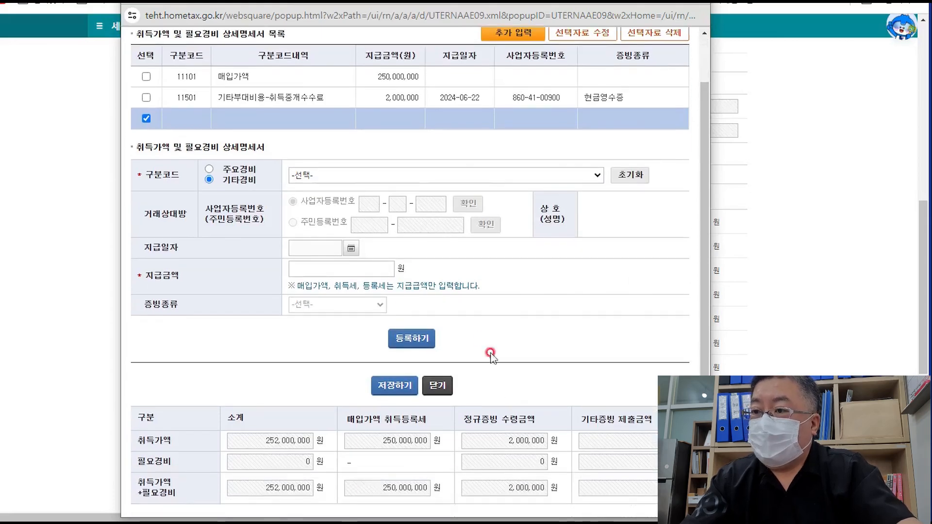
click(373, 182)
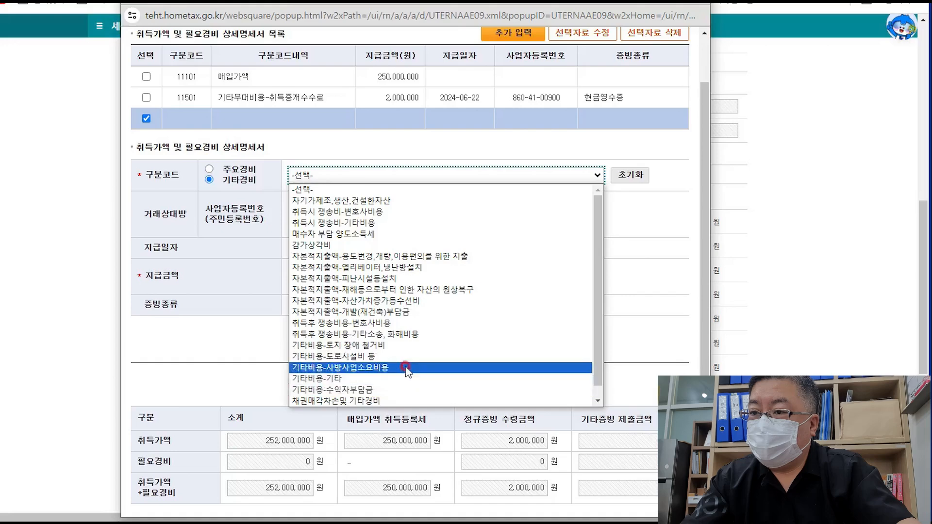
click(657, 226)
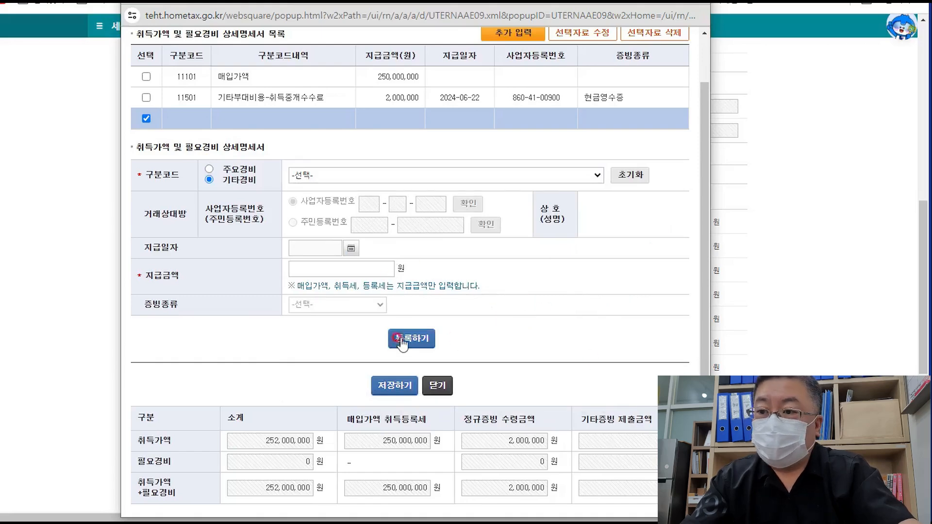
click(444, 178)
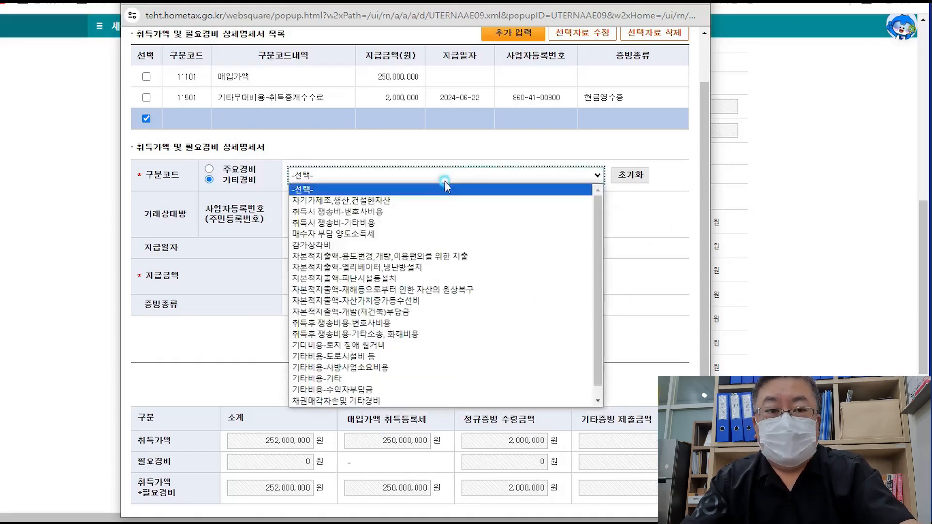
click(350, 378)
- Type a trial 20000 amount, then clear the 지급금액 field again
click(374, 269)
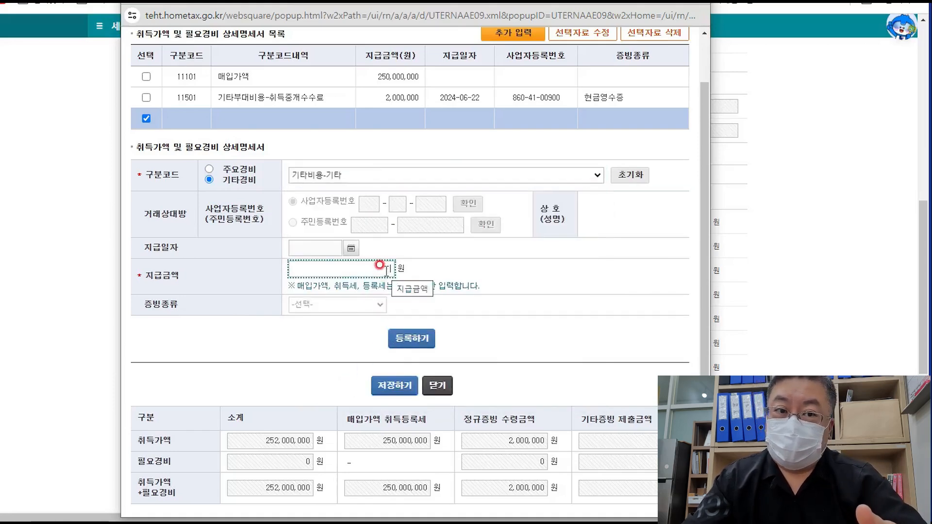
text(20000)
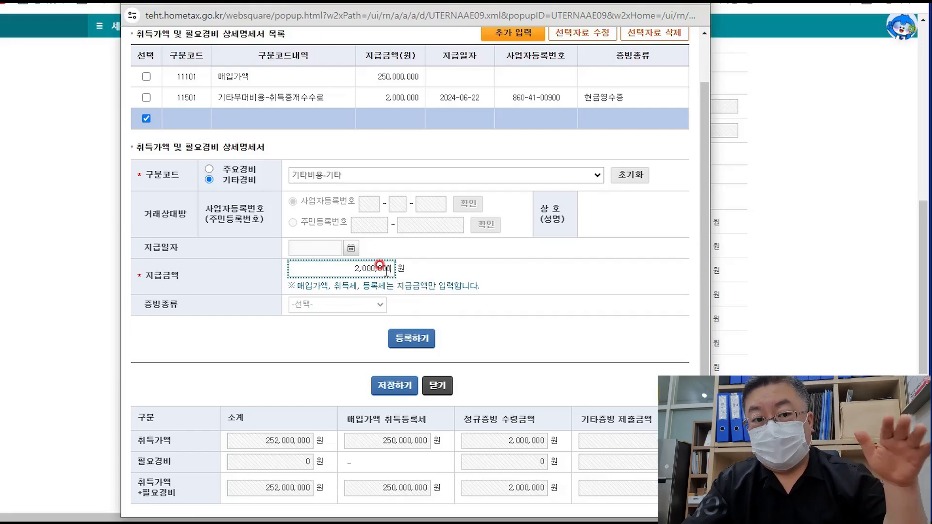
key(BackSpace)
key(BackSpace)
key(BackSpace)
key(BackSpace)
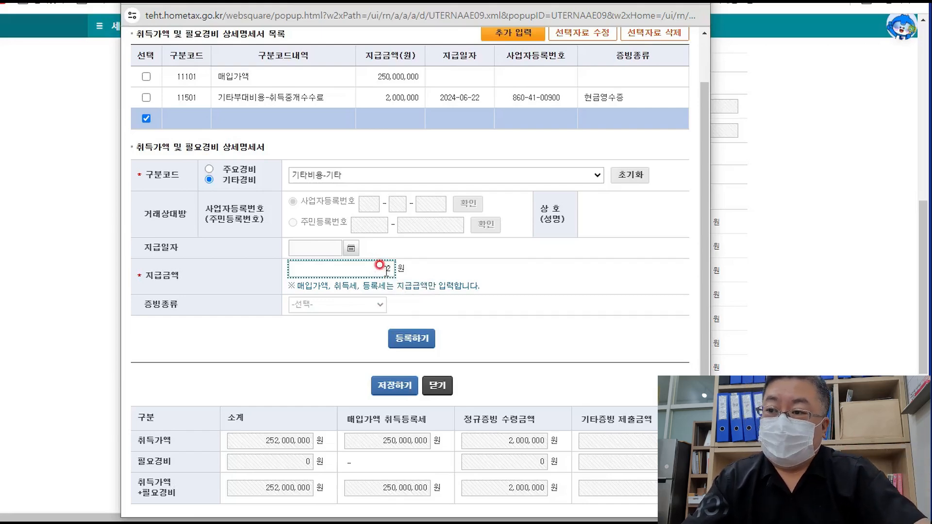
drag(380, 265, 420, 272)
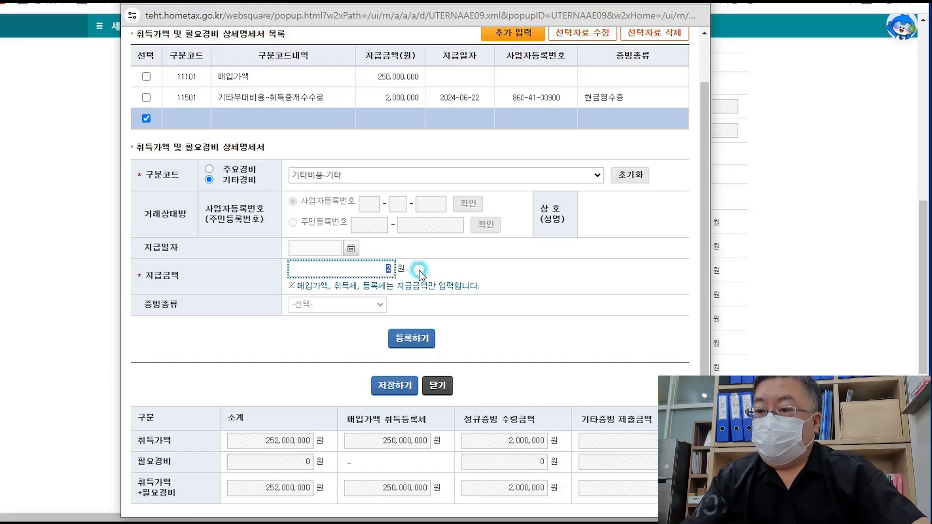
key(BackSpace)
- Save the acquisition cost details and confirm the save-complete notice
click(391, 386)
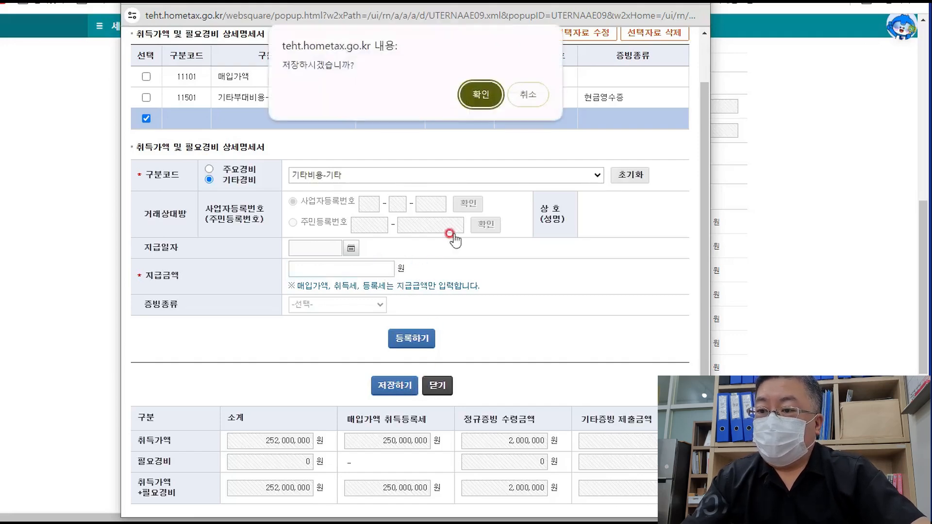
click(481, 95)
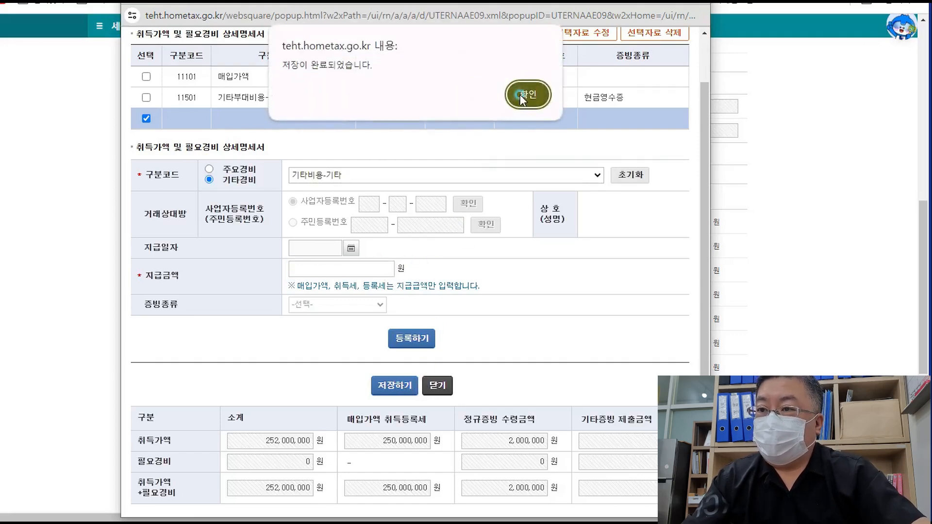
click(521, 96)
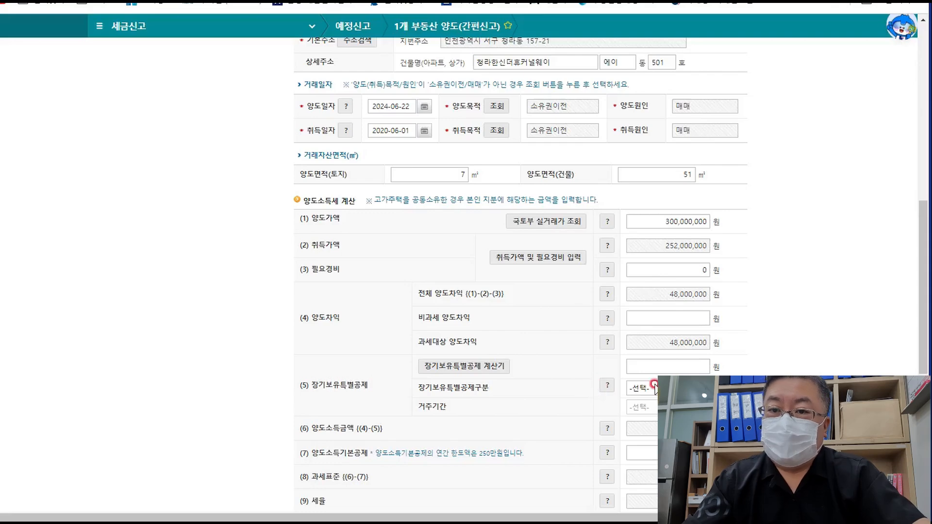
- Review the 장기보유특별공제 options and its help on the two-year residence rule
click(680, 388)
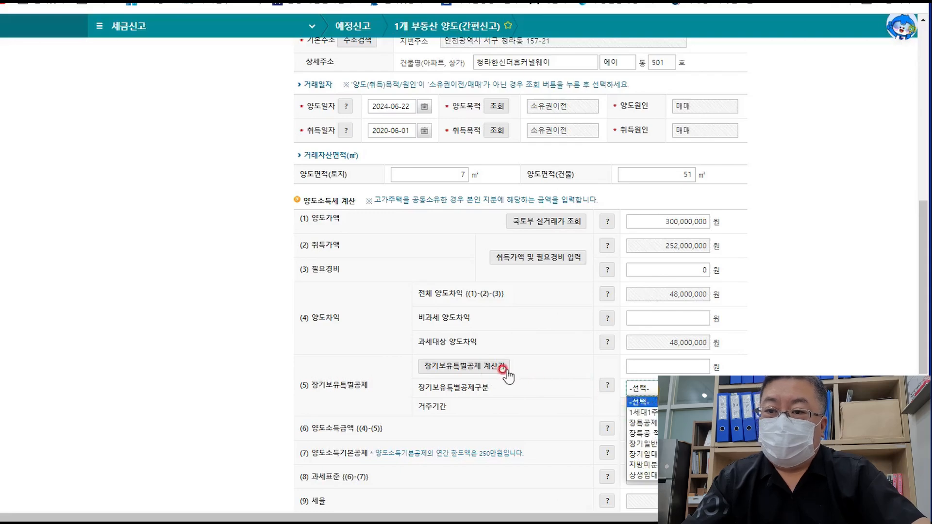
click(761, 367)
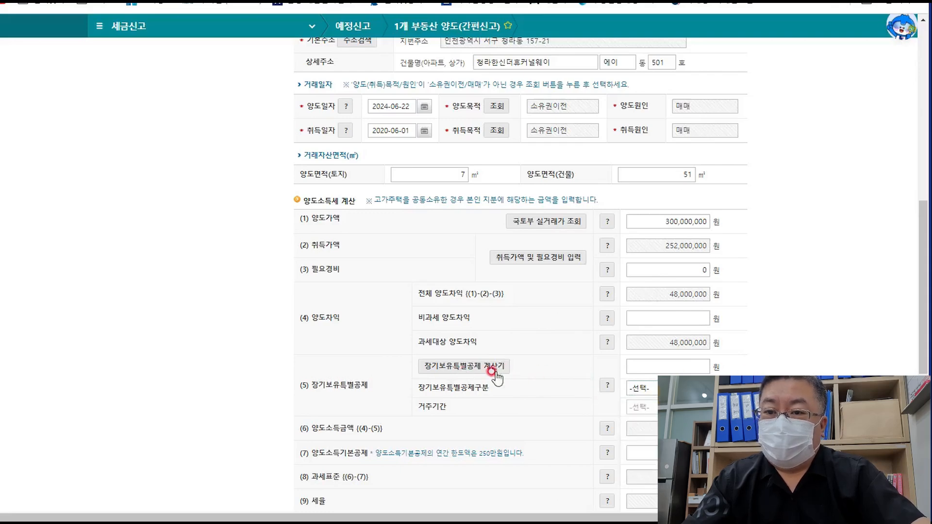
click(641, 388)
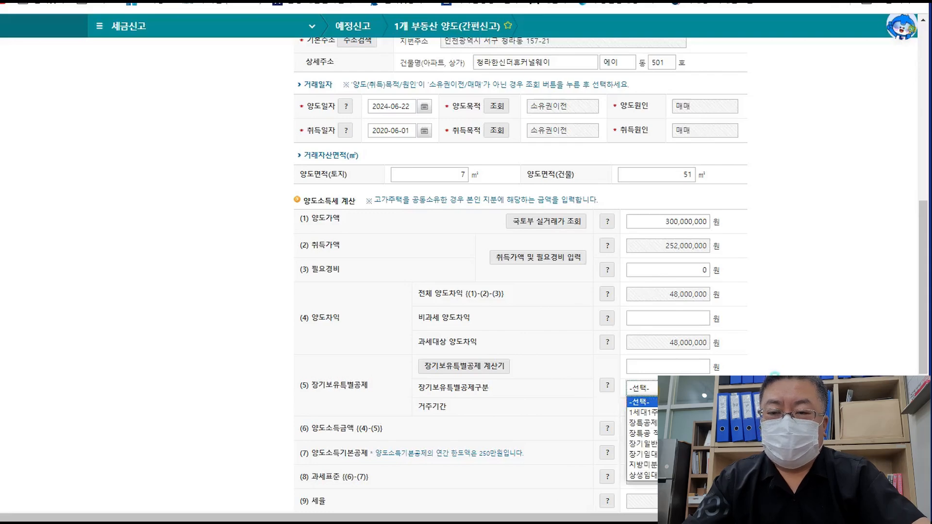
click(774, 376)
scroll(772, 379, down, 1)
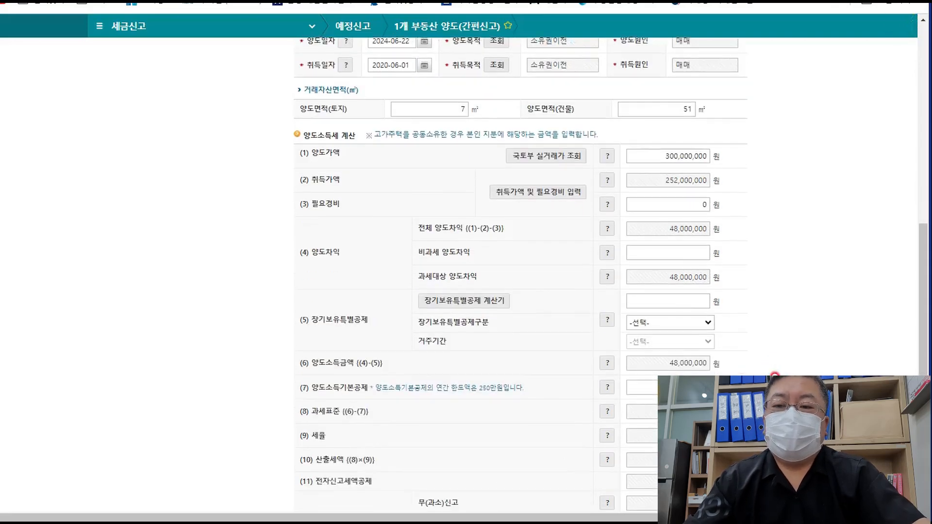
click(604, 321)
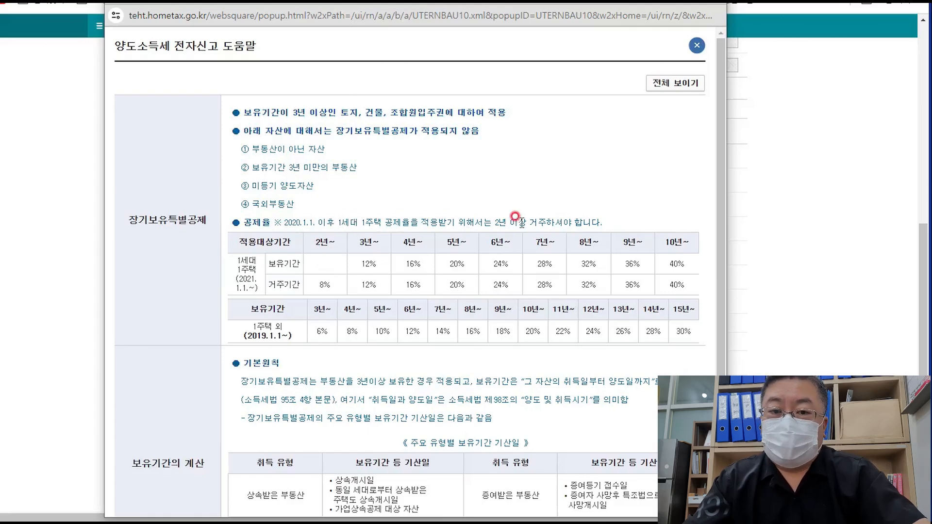
drag(606, 222, 281, 220)
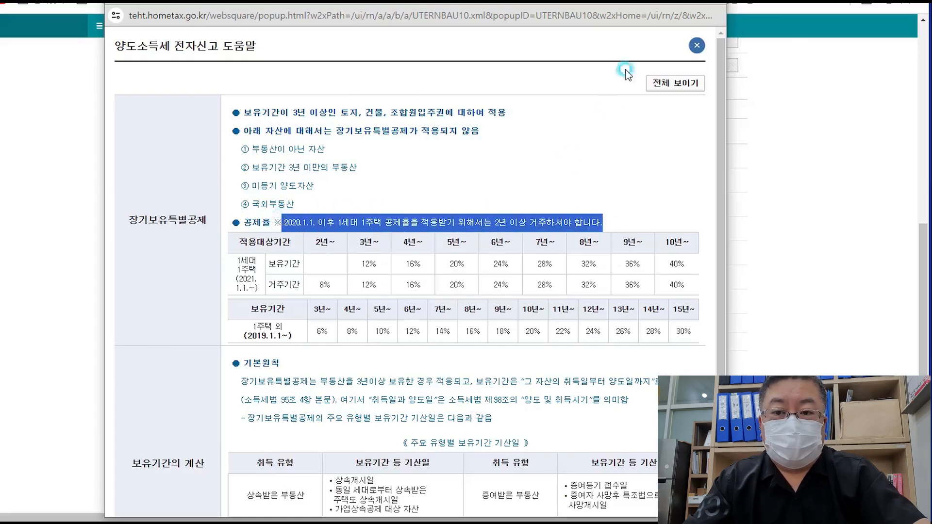
click(716, 2)
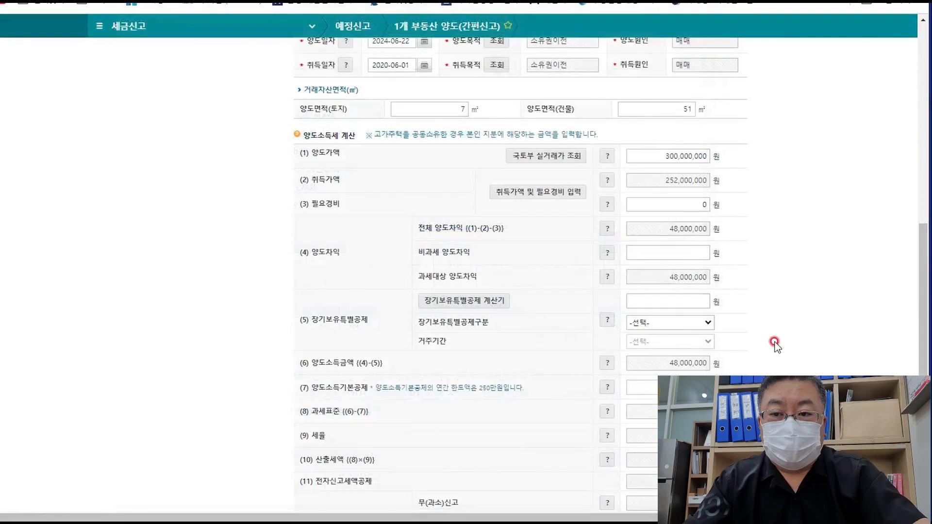
- Set 장기보유특별공제구분 to 장특공 적용배제
click(708, 323)
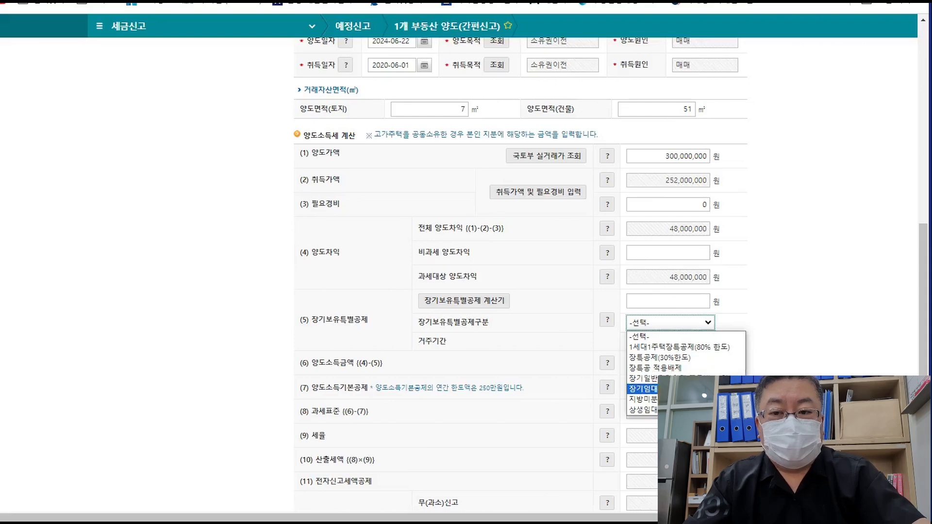
click(678, 367)
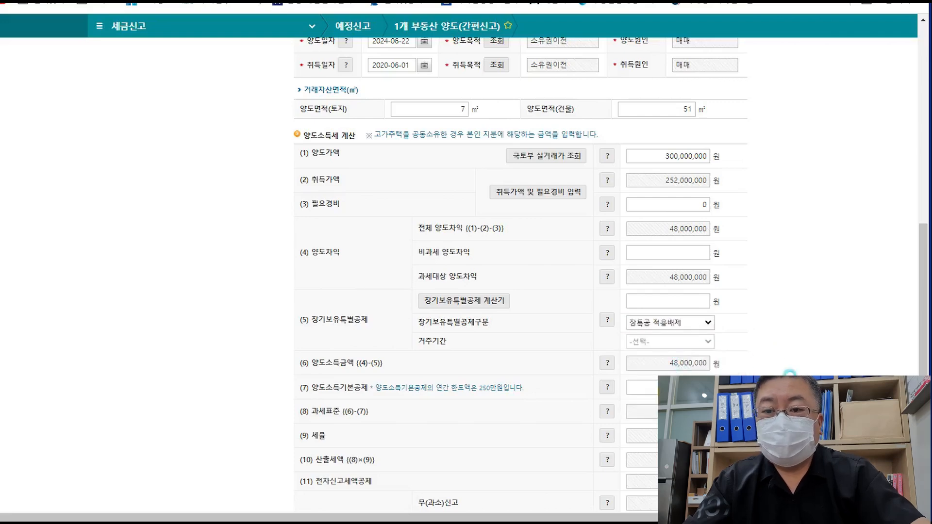
scroll(684, 253, down, 3)
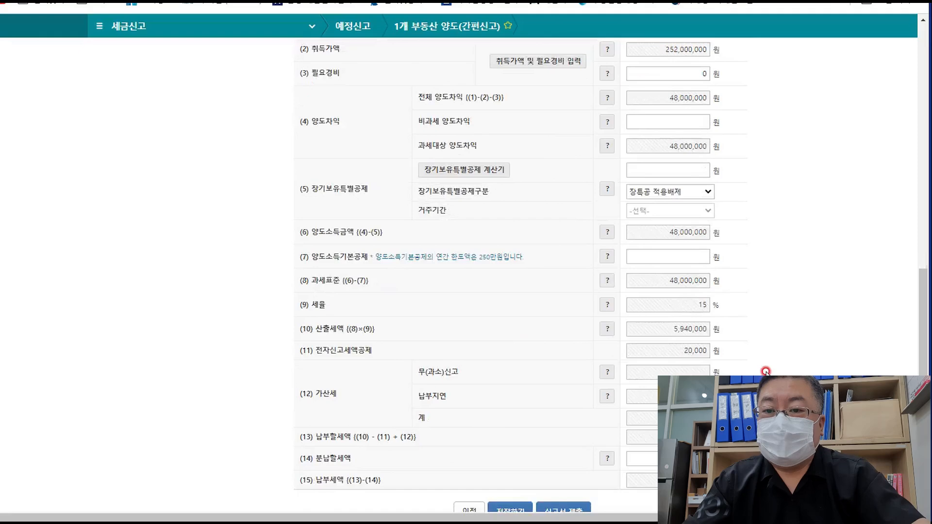
- Read the 양도소득기본공제 help on the 2.5 million won per-person annual limit
click(681, 250)
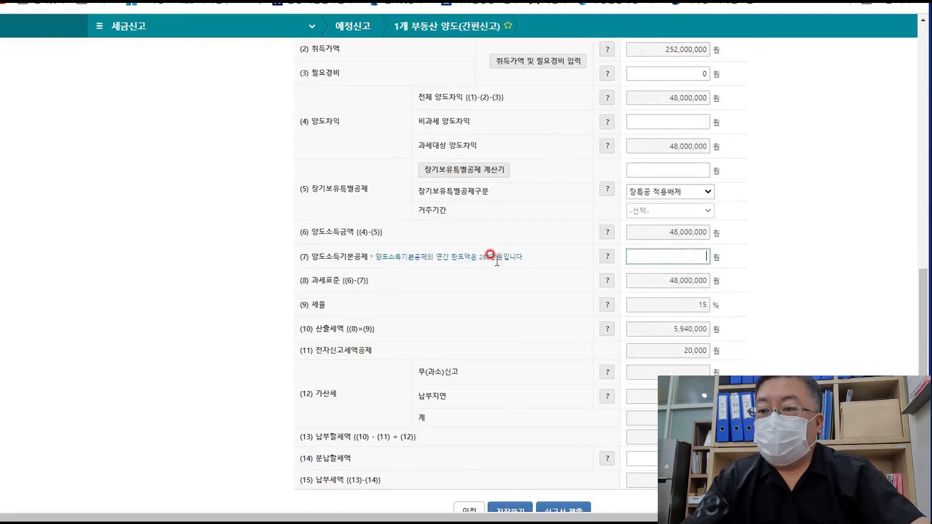
click(605, 257)
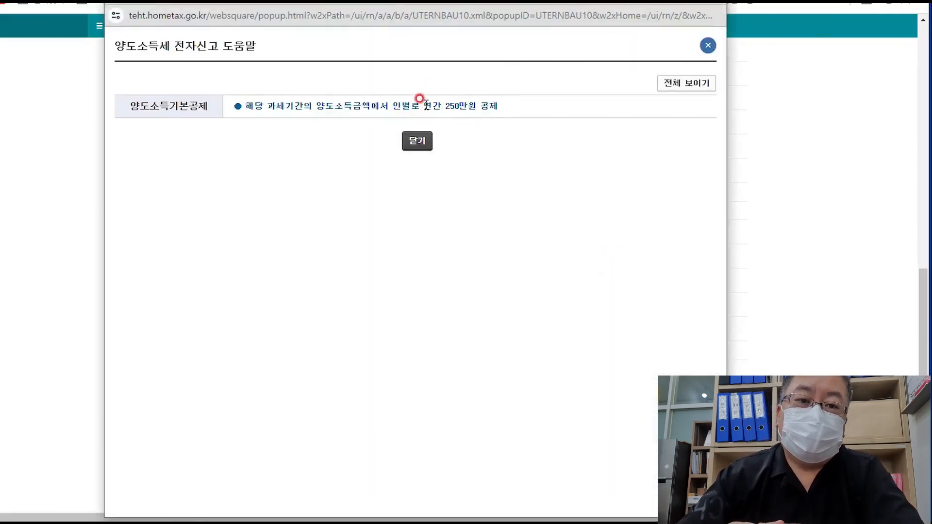
drag(422, 105, 542, 157)
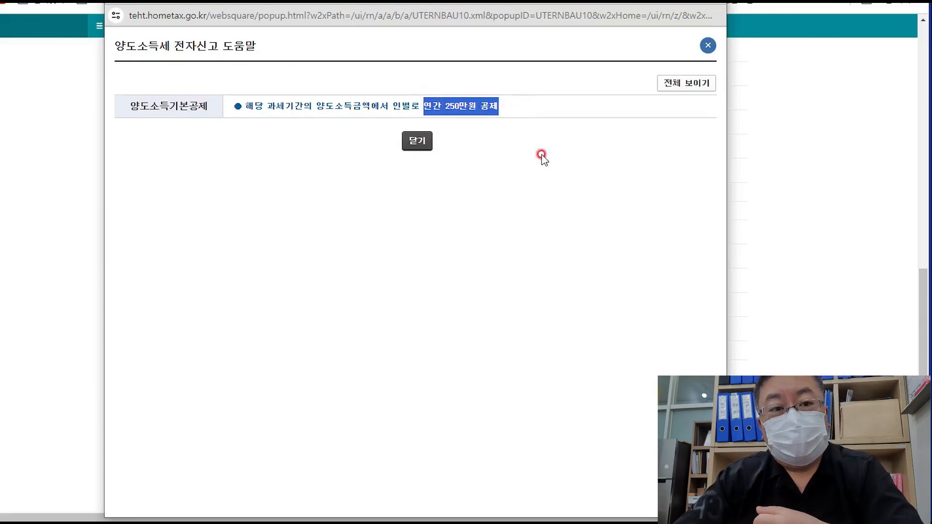
click(542, 155)
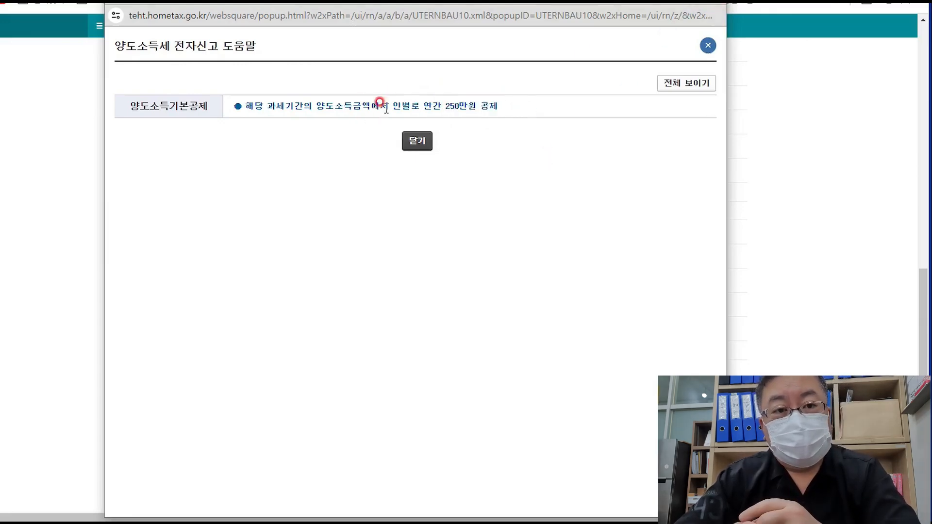
drag(377, 110, 497, 106)
click(518, 108)
drag(390, 103, 535, 154)
click(535, 153)
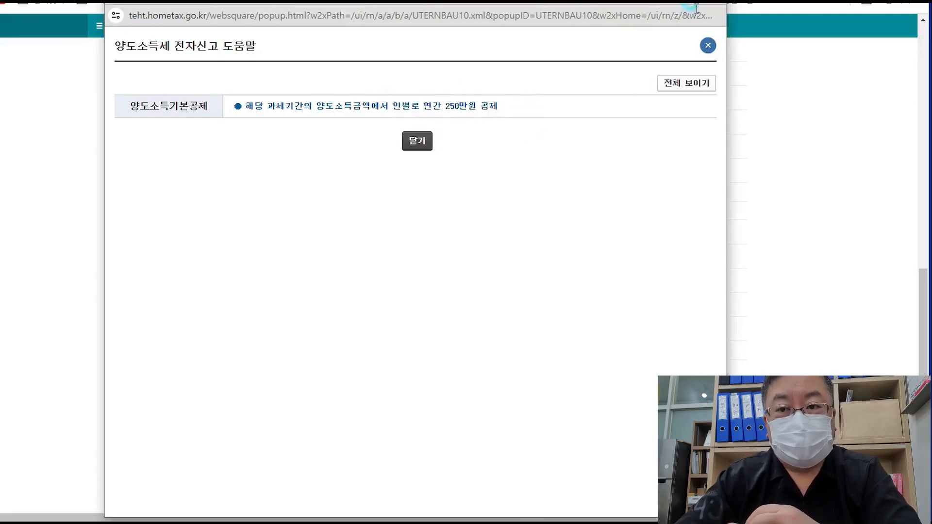
click(705, 27)
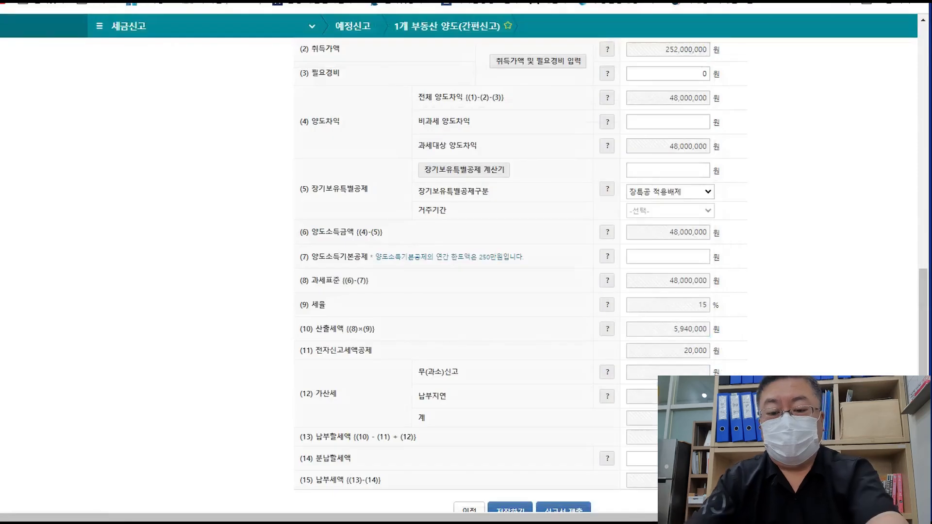
- Enter 2,500,000 as the basic deduction so 납부세액 recalculates to 5,545,000 won
click(689, 251)
text(2,500)
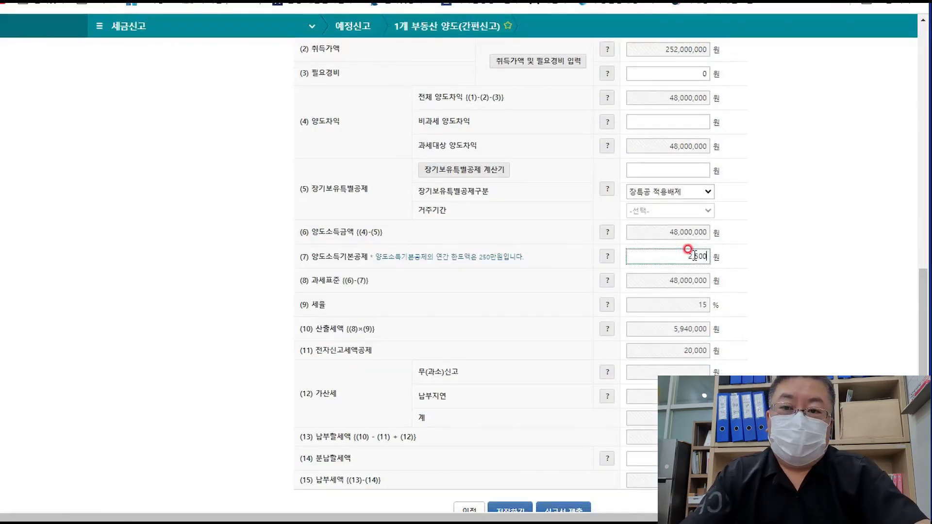
text(,000)
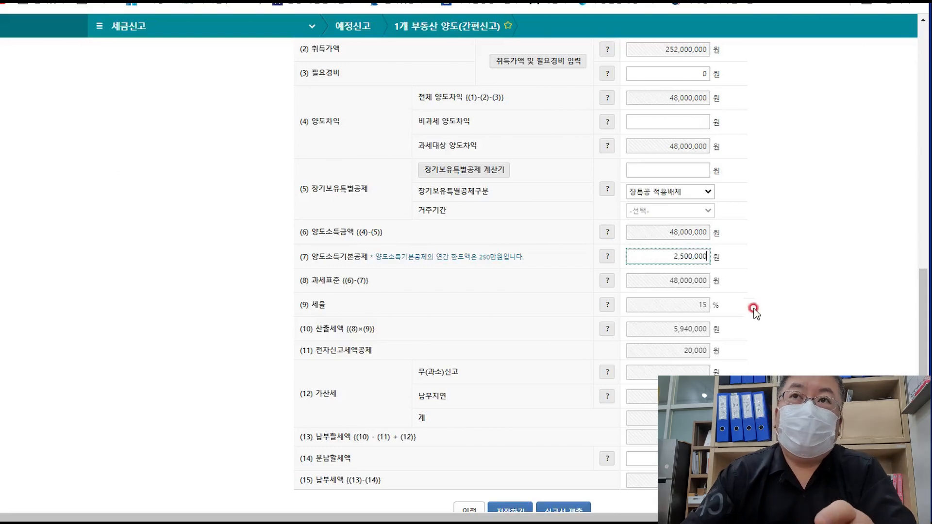
click(777, 341)
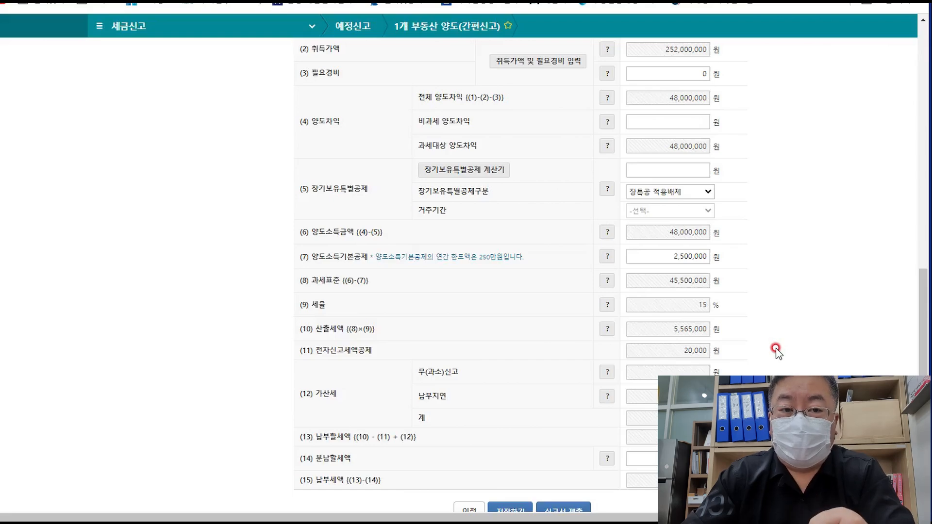
scroll(775, 351, down, 2)
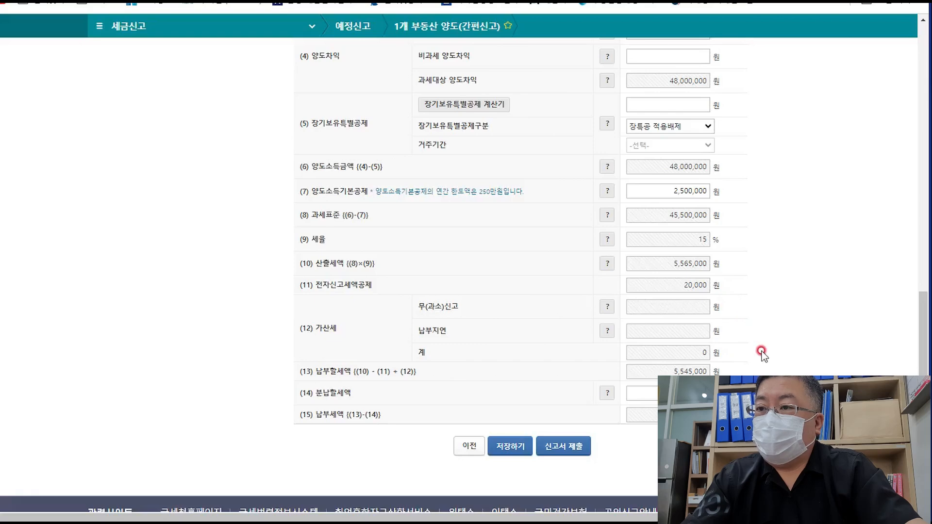
click(603, 240)
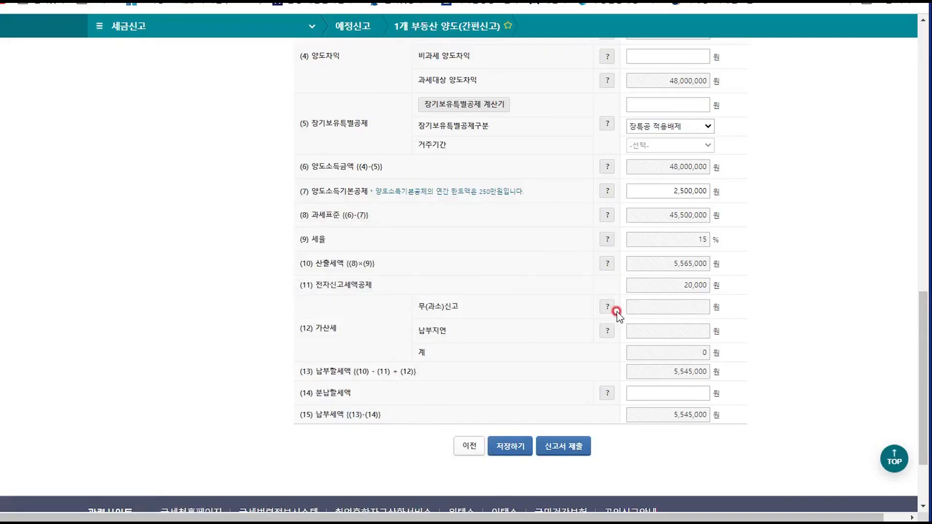
click(606, 241)
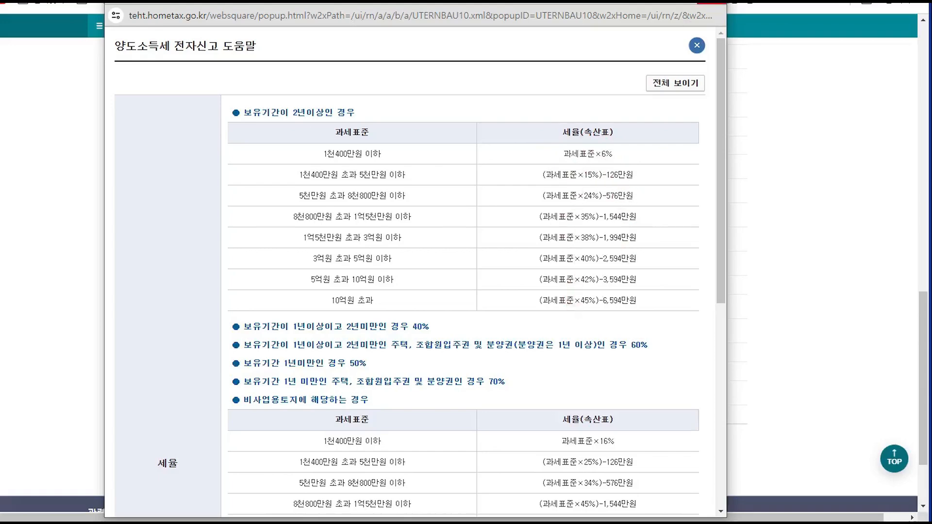
click(711, 2)
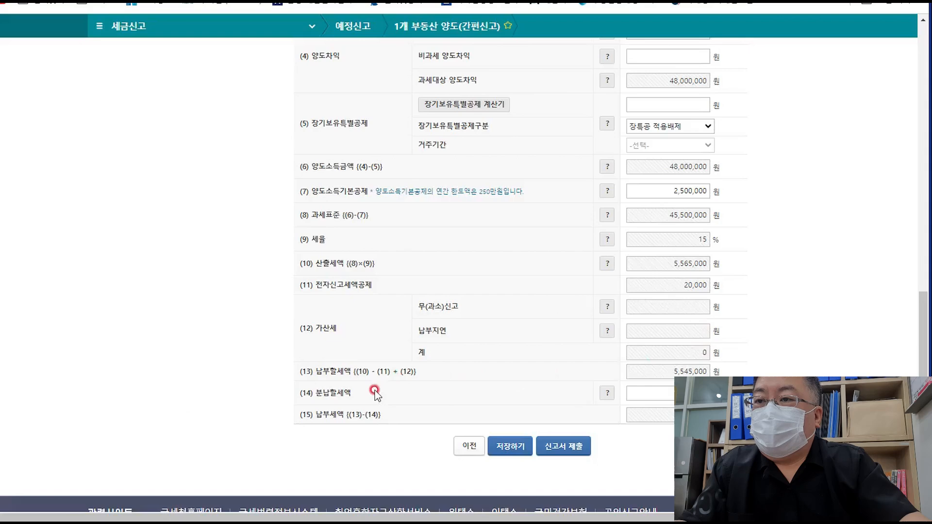
click(605, 392)
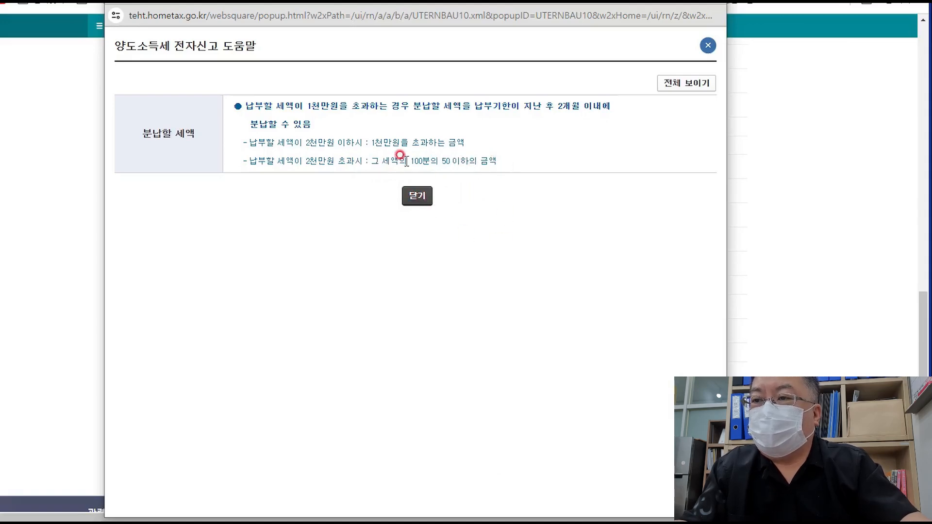
click(417, 196)
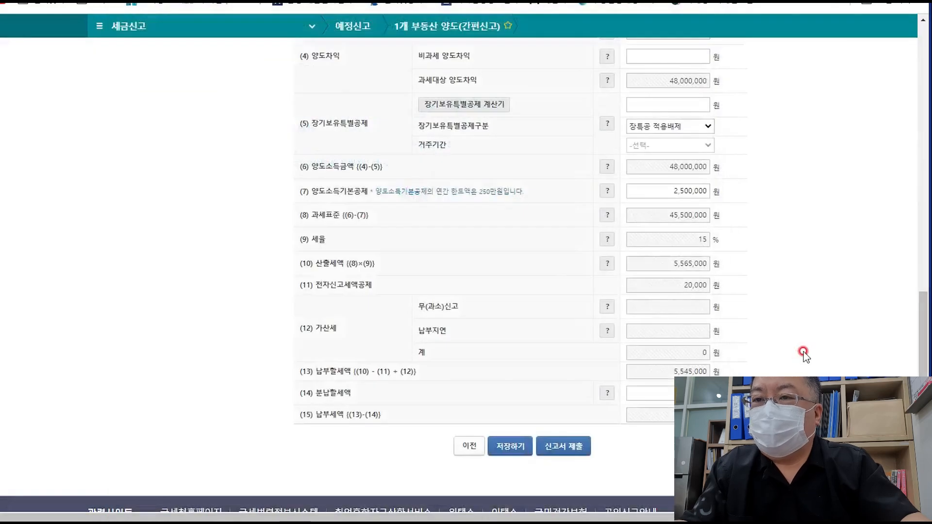
scroll(798, 349, down, 3)
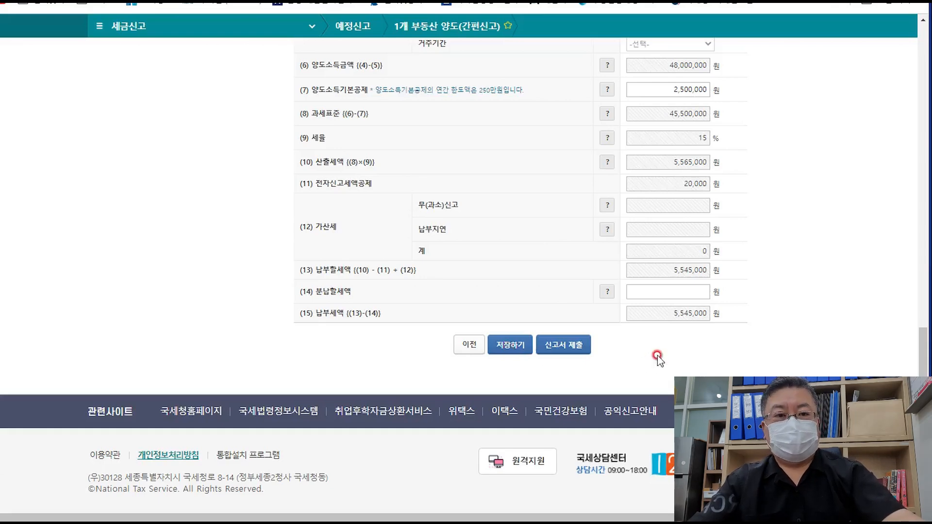
scroll(653, 354, up, 7)
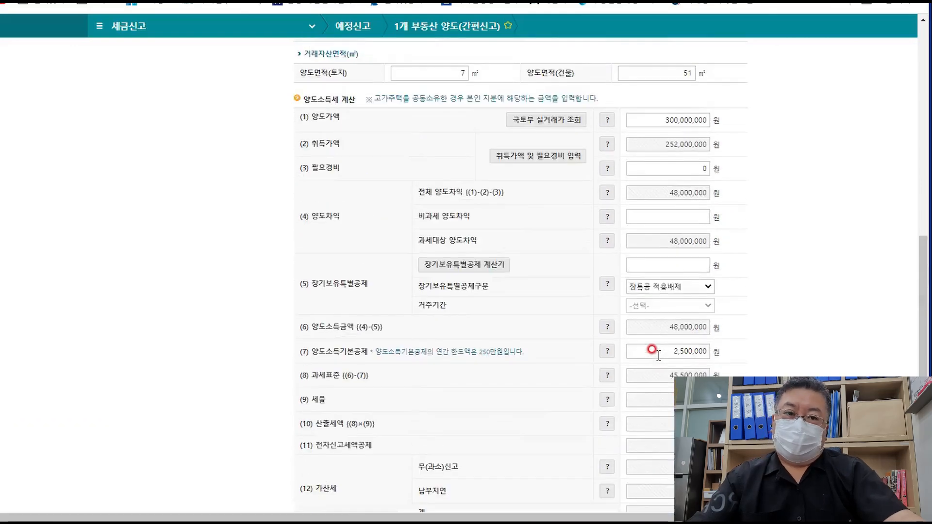
scroll(651, 354, down, 7)
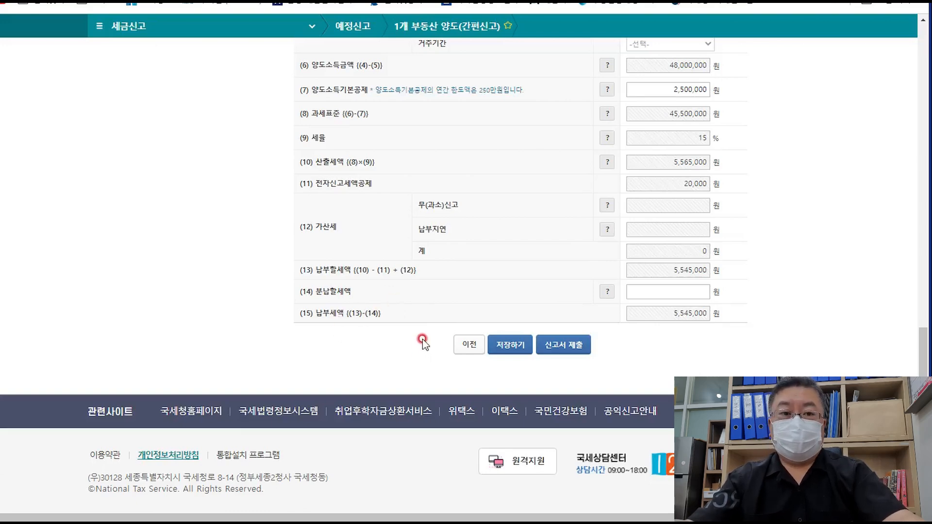
scroll(422, 339, up, 4)
scroll(422, 338, down, 3)
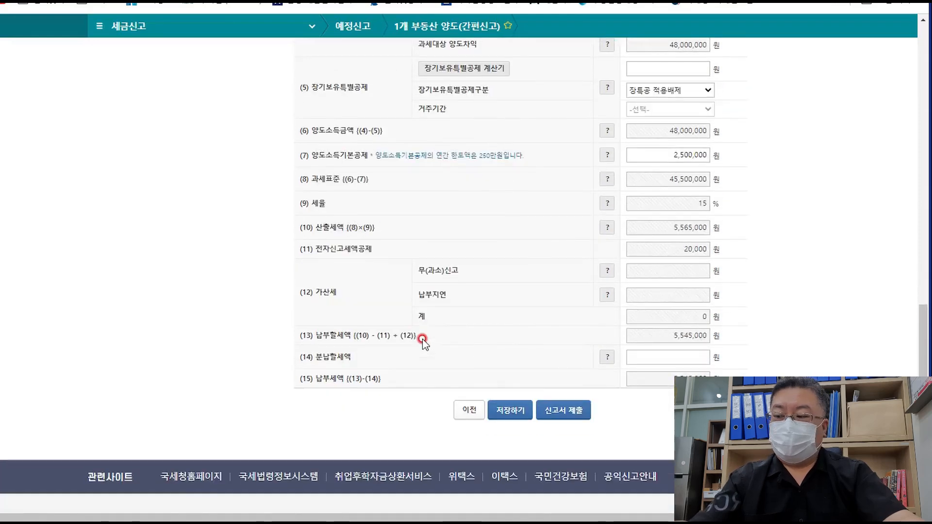